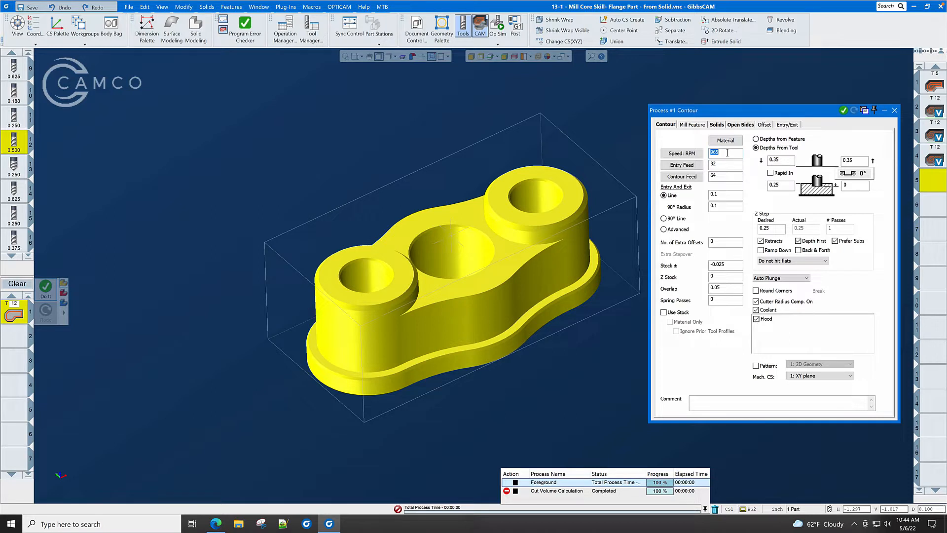
Step: Set the contour process to a spindle speed of 5100 RPM, entry feed 30 and contour feed 60
type("5100")
key("Tab")
type(".")
type("30")
key("Tab")
type("6")
Step: Set the contour process's side stock and overlap to 0
double_click(725, 195)
left_click(730, 266)
type("0")
left_click(730, 289)
type("0")
Step: Set the contour's top surface to 0, final depth to -1.28, and both entry and exit clearance heights to 0.1
left_click(786, 187)
type("0-1.28")
double_click(782, 161)
type(".1")
double_click(848, 160)
type(".1")
Step: Turn off coolant for the contour process and generate its toolpaths on the selected solid
left_click(835, 241)
left_click(756, 310)
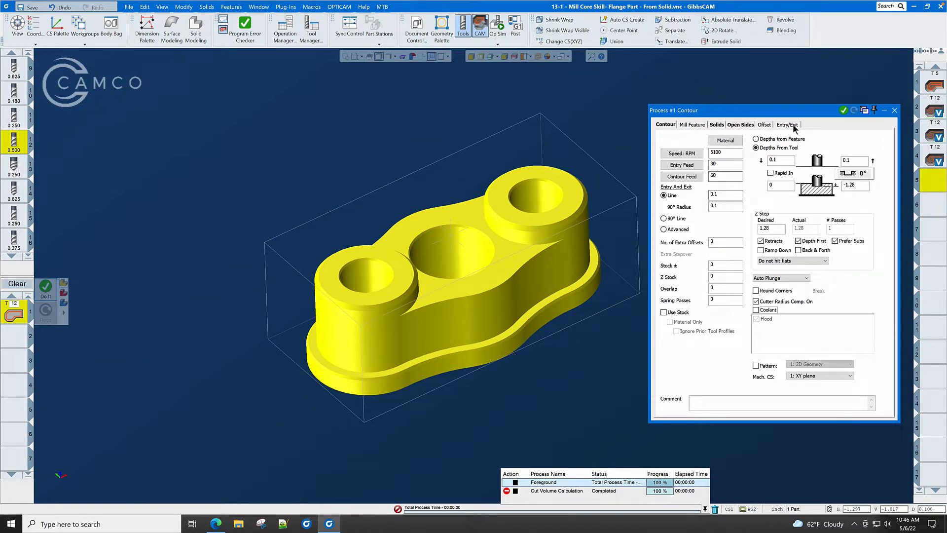
left_click(844, 110)
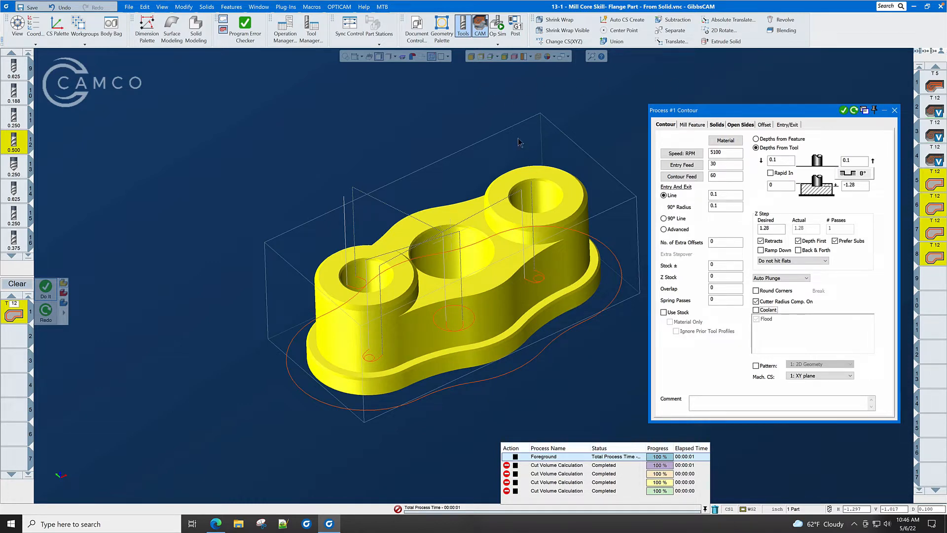
Step: Turn on the Profiler's planar slice and deselect the solid body
left_click(498, 58)
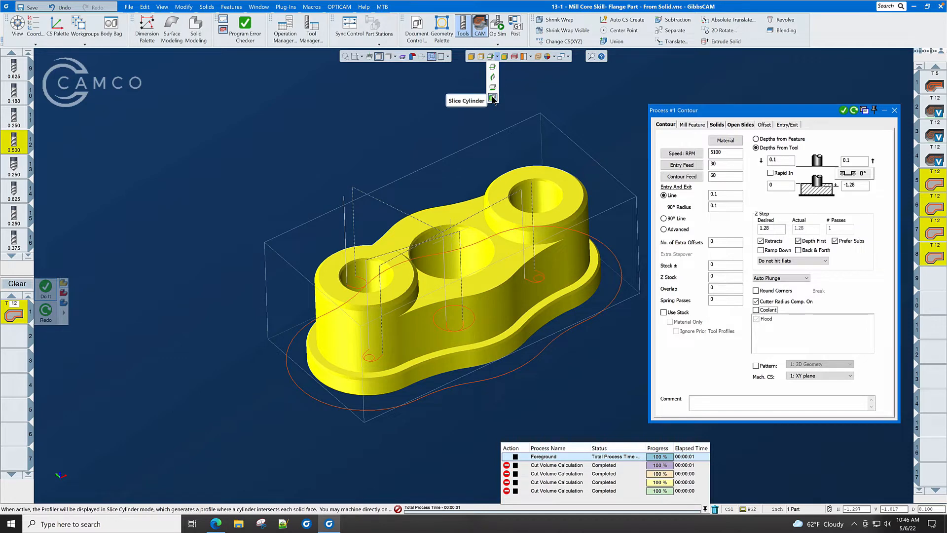
left_click(493, 69)
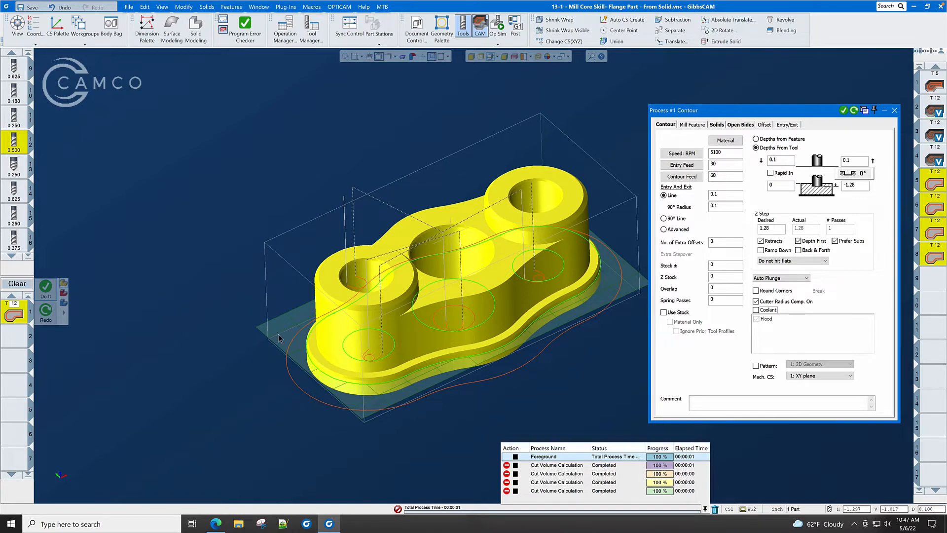
left_click(285, 316)
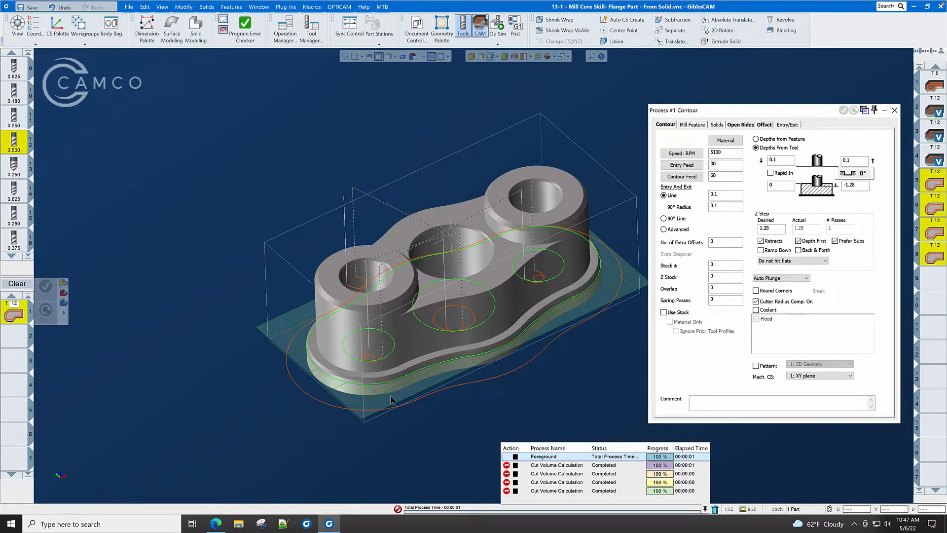
Step: Try the profiler slice on the upper body by selecting and releasing its outline, and return the slice to the flange
left_click_drag(388, 400, 390, 364)
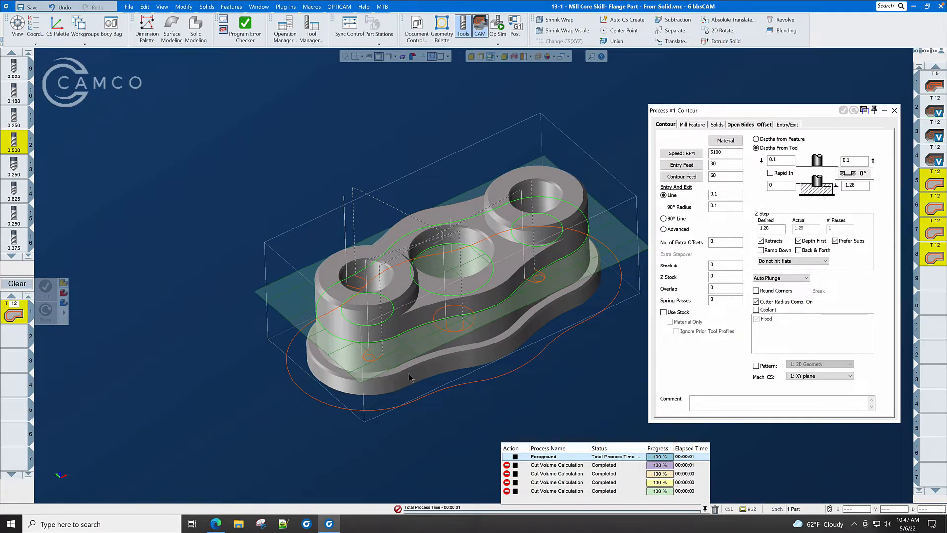
left_click(495, 308)
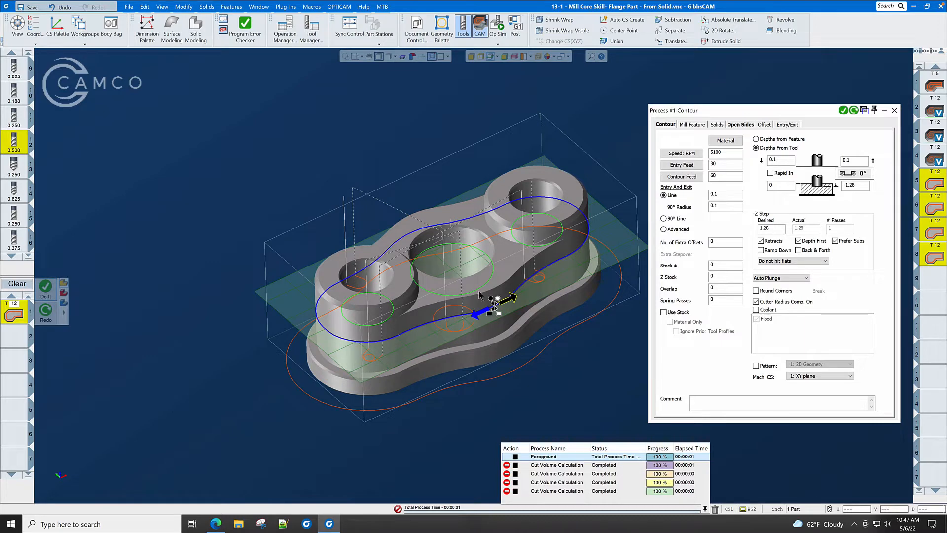
left_click(480, 295)
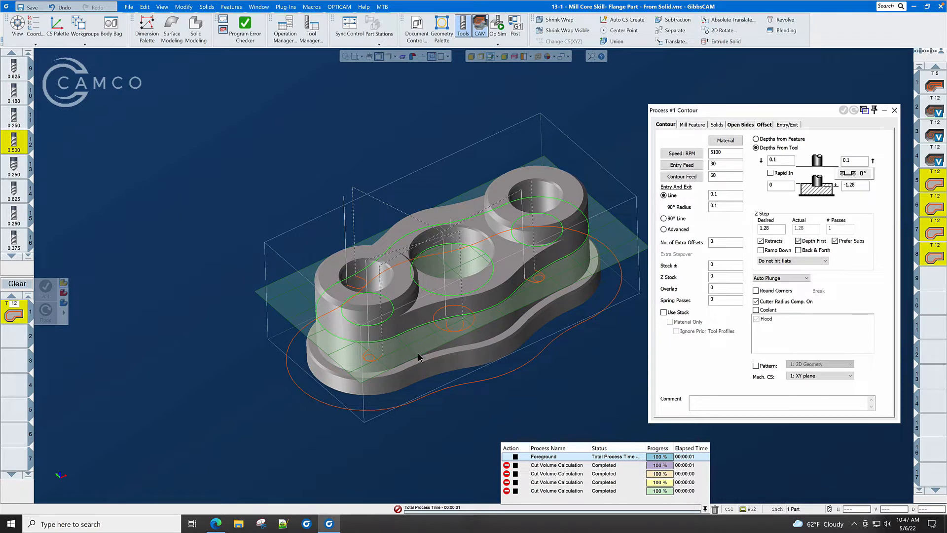
left_click_drag(412, 349, 419, 390)
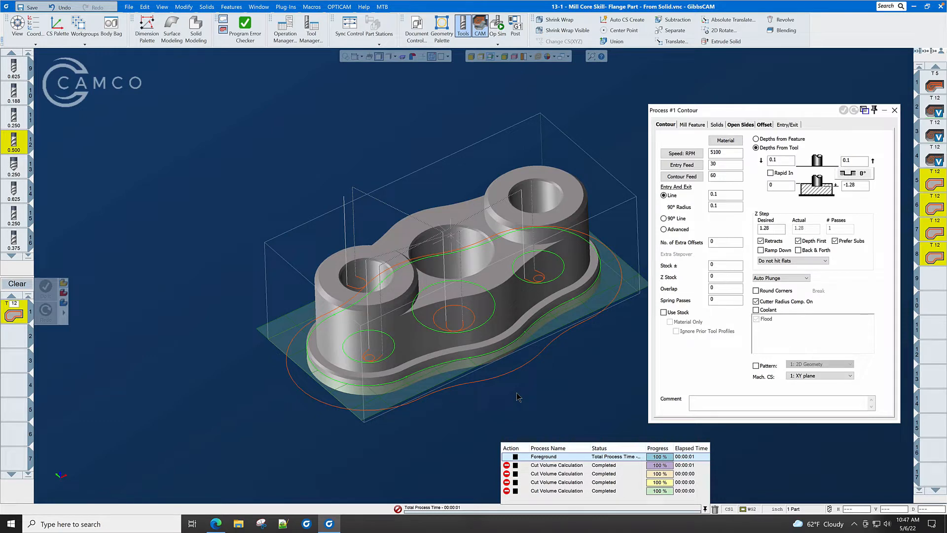
Step: Examine close up how the profile outline changes as the slice moves between the base flange and the body above
scroll(500, 351, "up", 10)
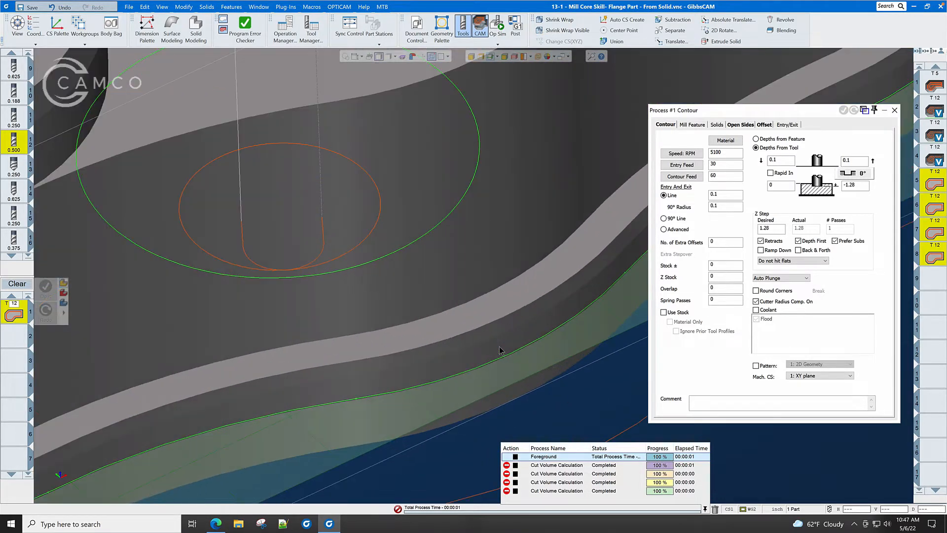
scroll(500, 352, "up", 2)
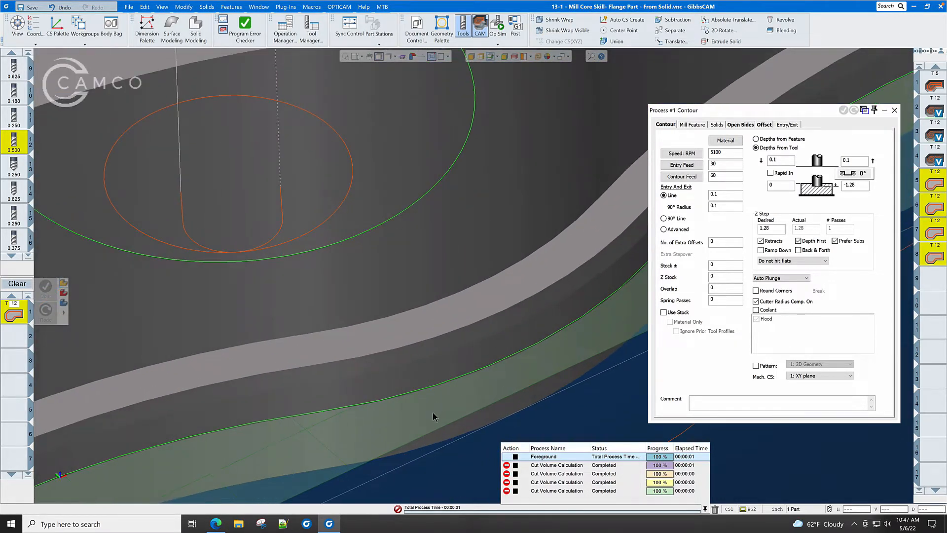
left_click_drag(433, 413, 433, 375)
scroll(455, 352, "down", 3)
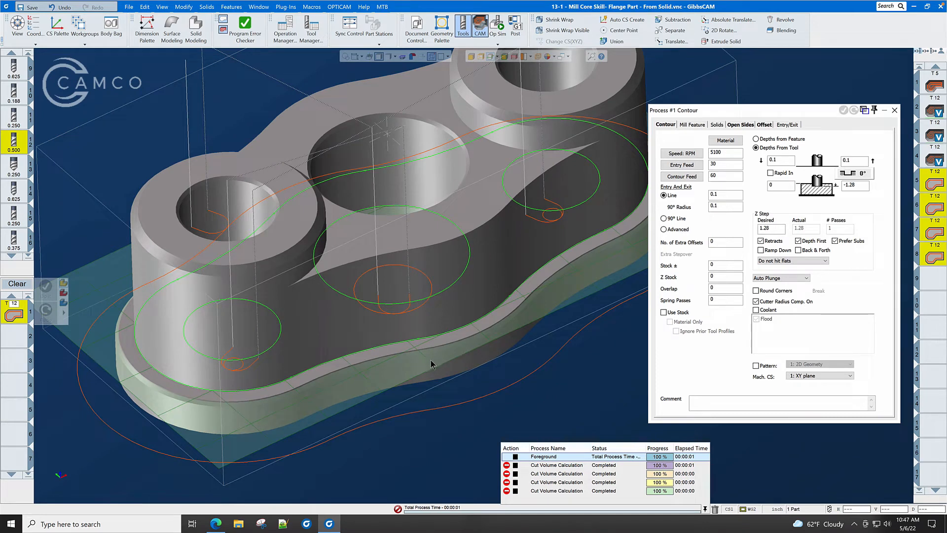
left_click_drag(434, 366, 467, 373)
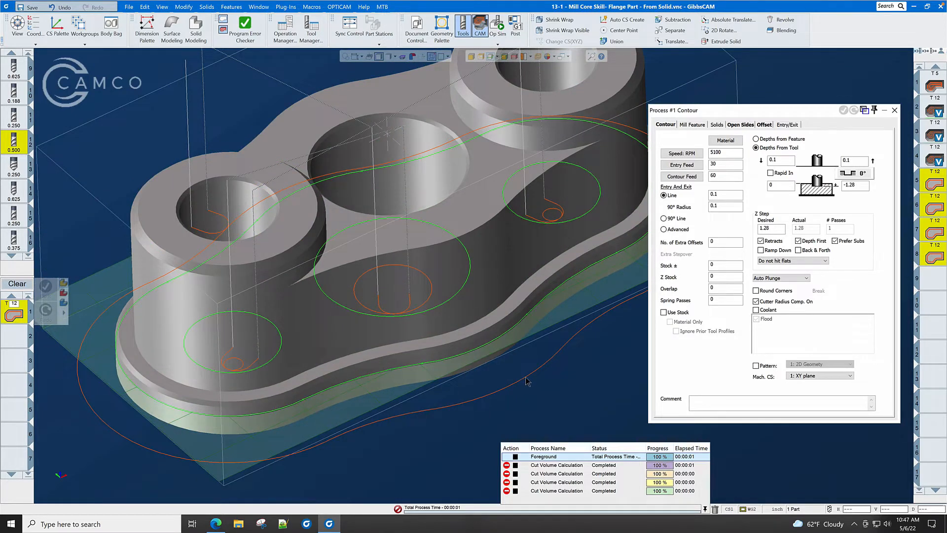
Step: Select the base flange's outer profile and redo the contour operations on it
scroll(518, 377, "down", 3)
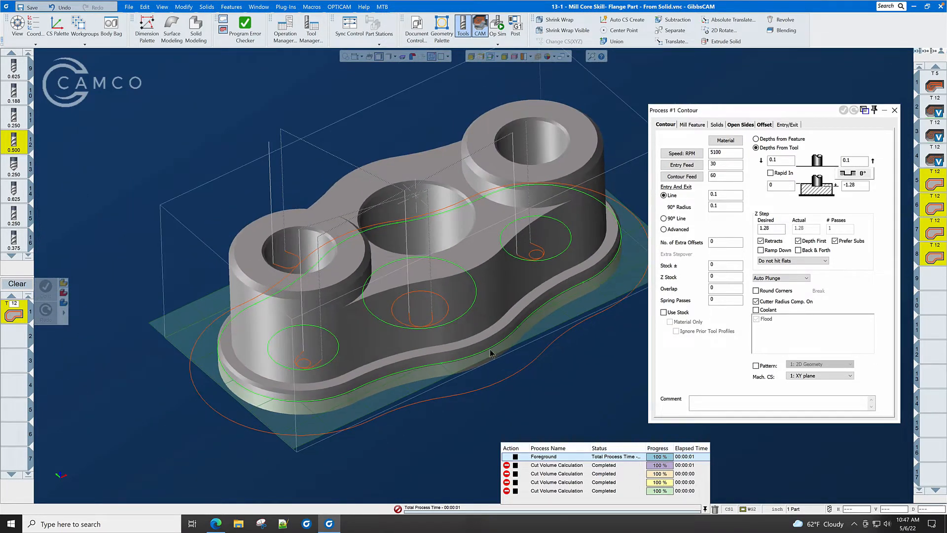
left_click(488, 352)
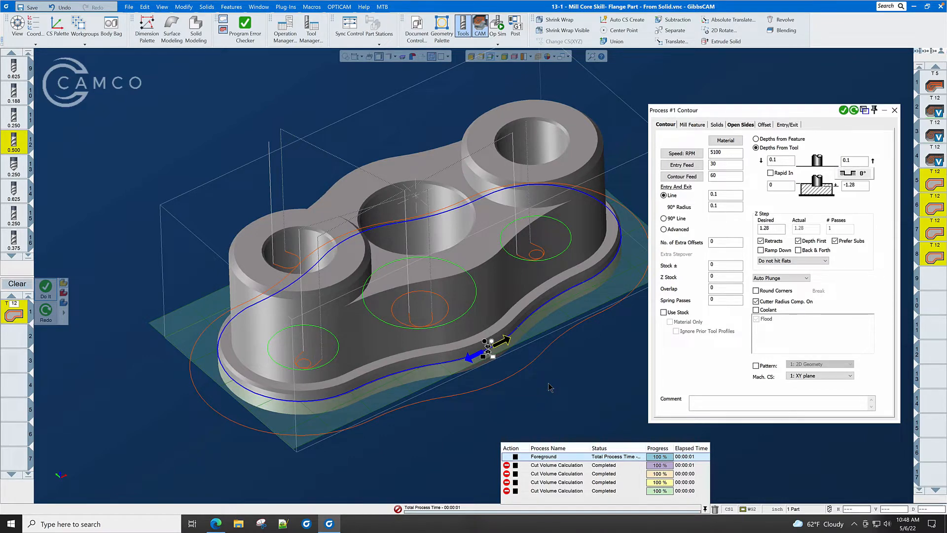
left_click(854, 110)
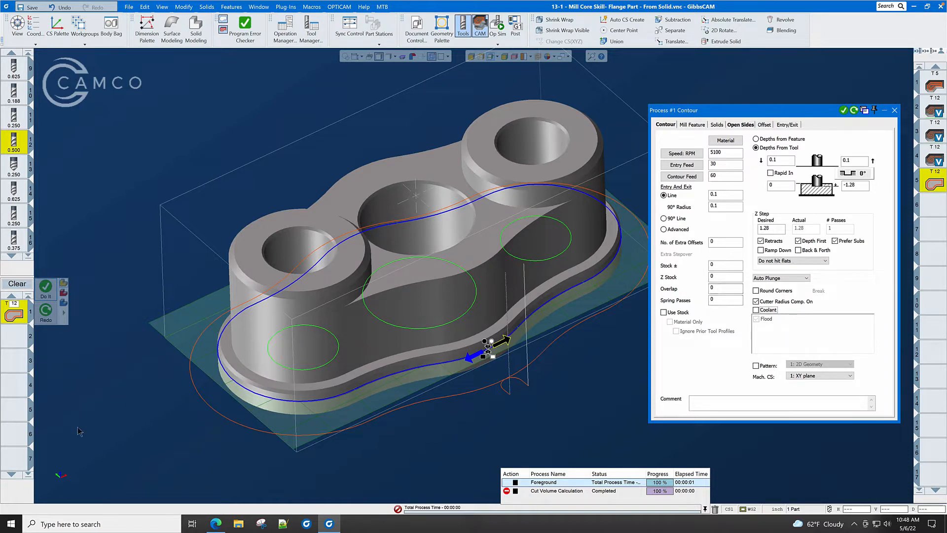
Step: Inspect the flange toolpath's entry and exit from above, set the overlap to 0.05 and redo the operation
left_click(55, 463)
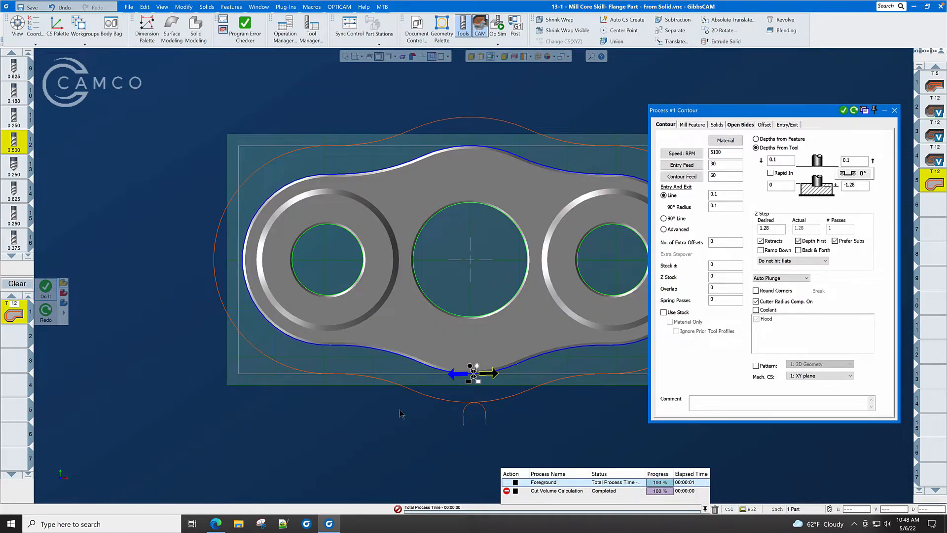
scroll(479, 414, "up", 3)
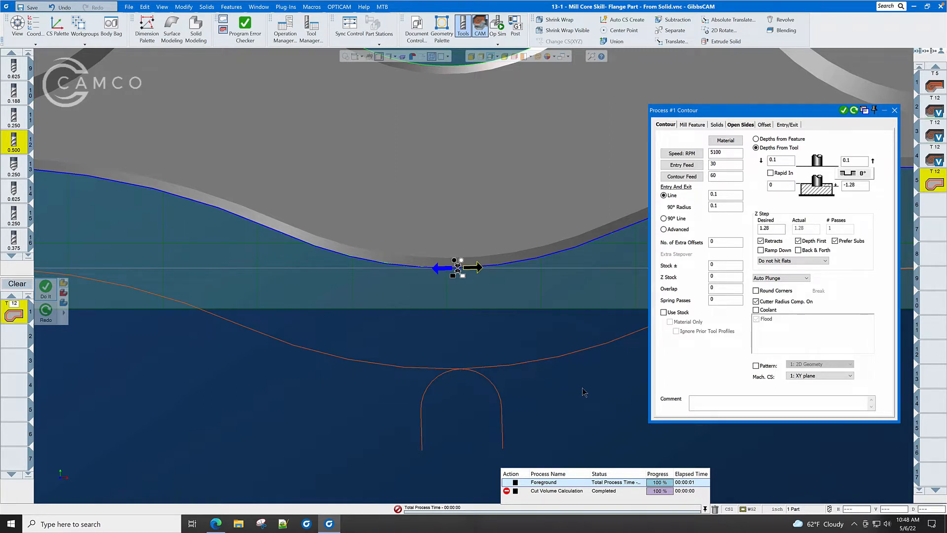
double_click(724, 288)
left_click(854, 111)
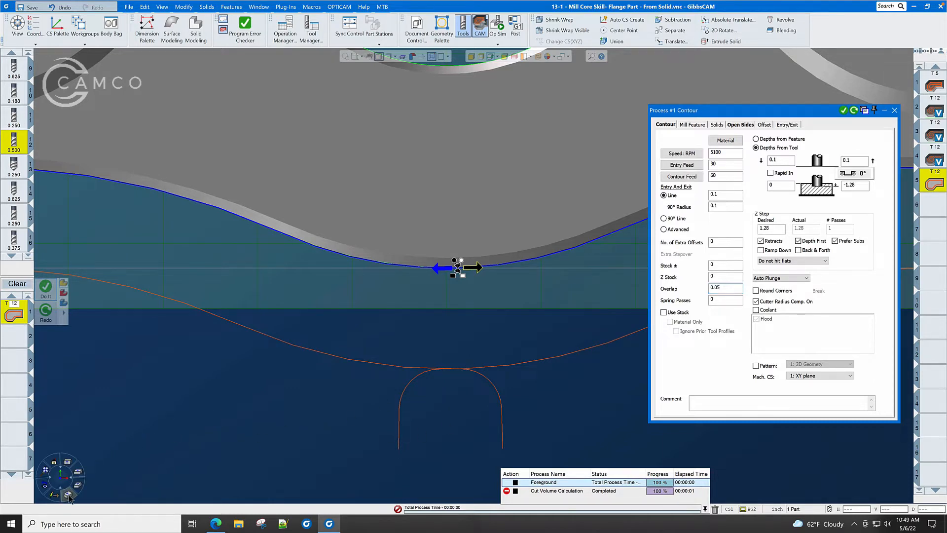
Step: Raise the profiler slice above the base flange and select the outer profile of the part's main body
left_click(70, 493)
left_click(47, 470)
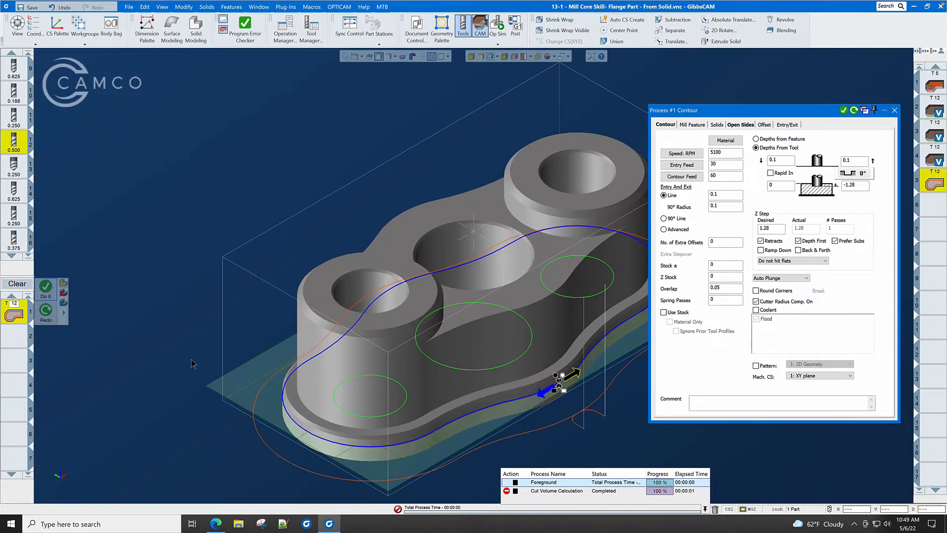
scroll(161, 249, "down", 2)
scroll(456, 432, "up", 1)
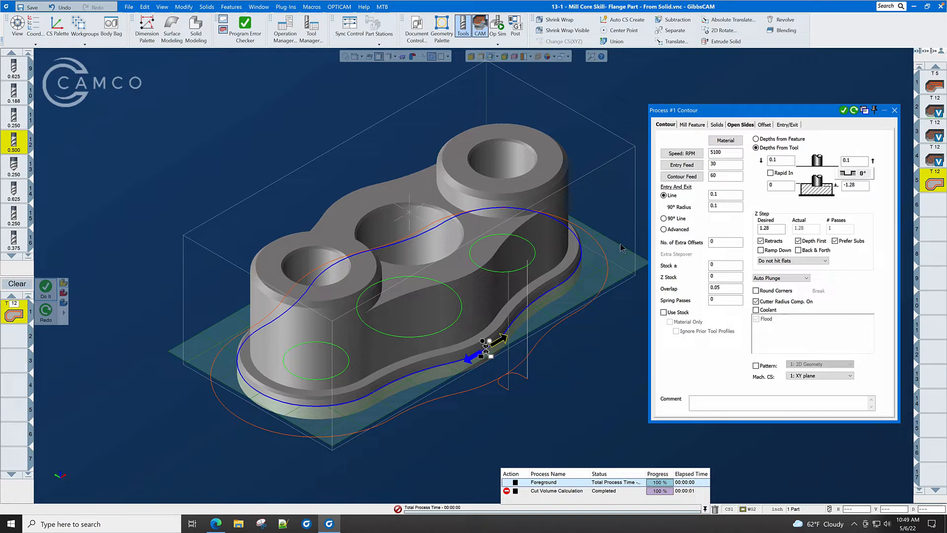
left_click_drag(611, 278, 602, 241)
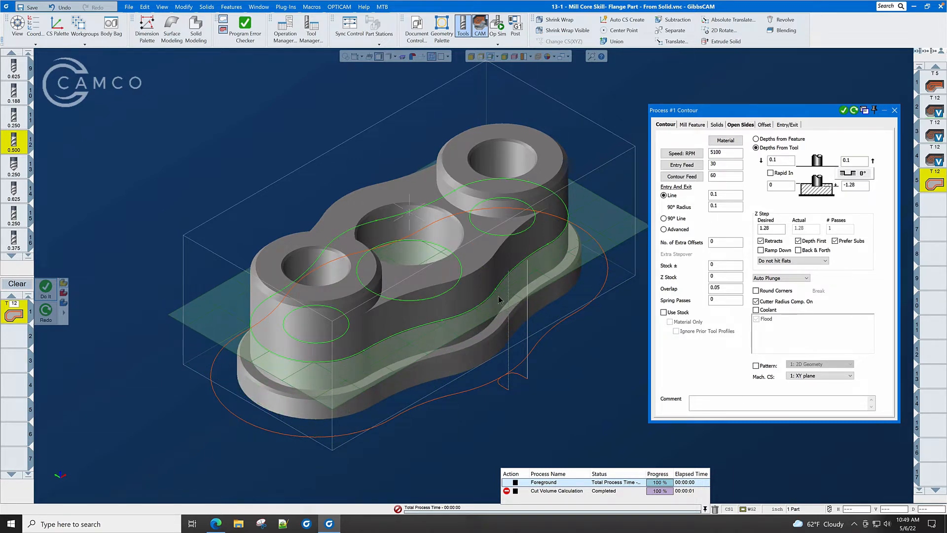
left_click(473, 309)
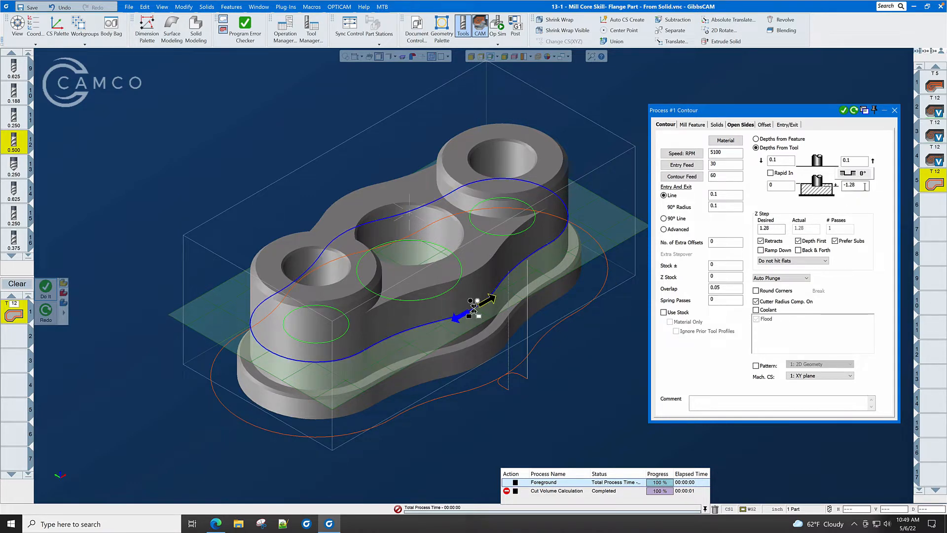
Step: Set the final depth to -1 and generate a new contour operation around the main body
double_click(865, 186)
scroll(464, 348, "up", 1)
scroll(464, 348, "up", 3)
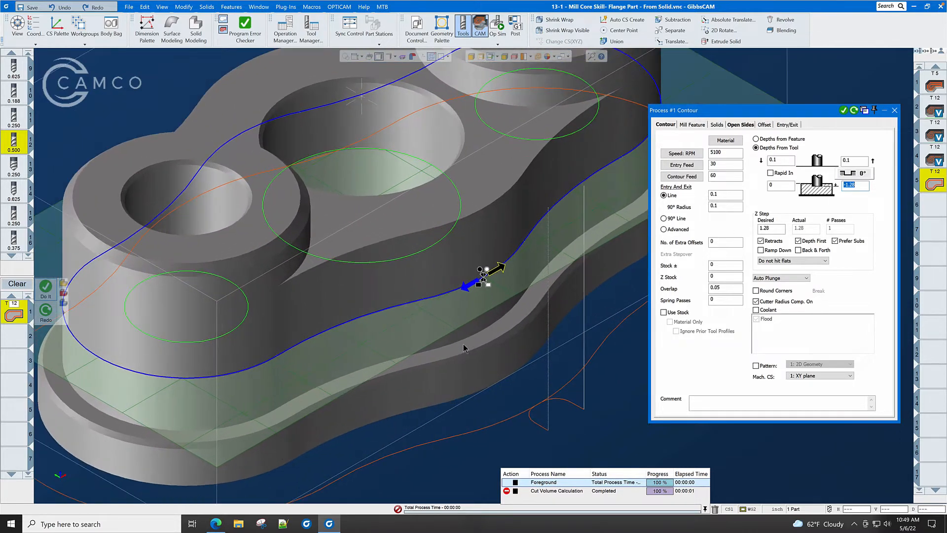
scroll(464, 348, "up", 2)
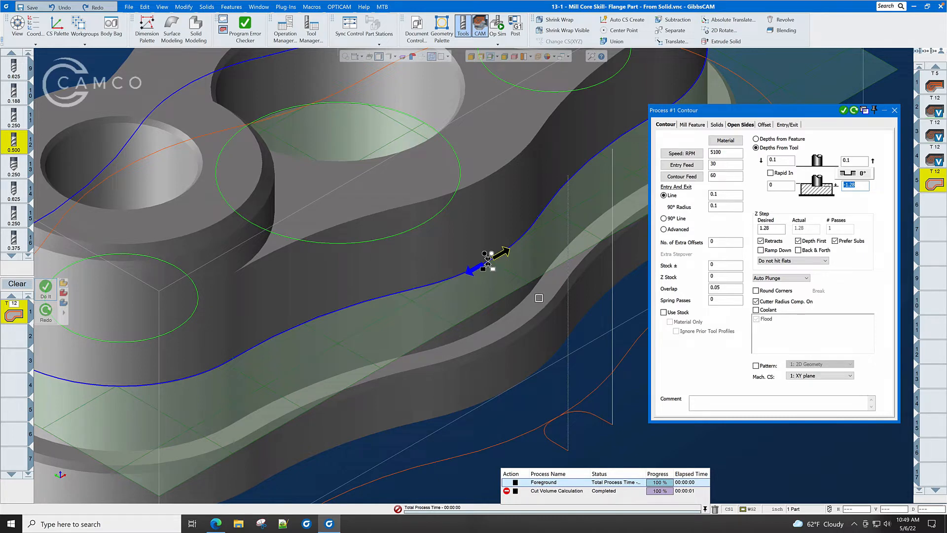
type("-1")
scroll(443, 340, "down", 5)
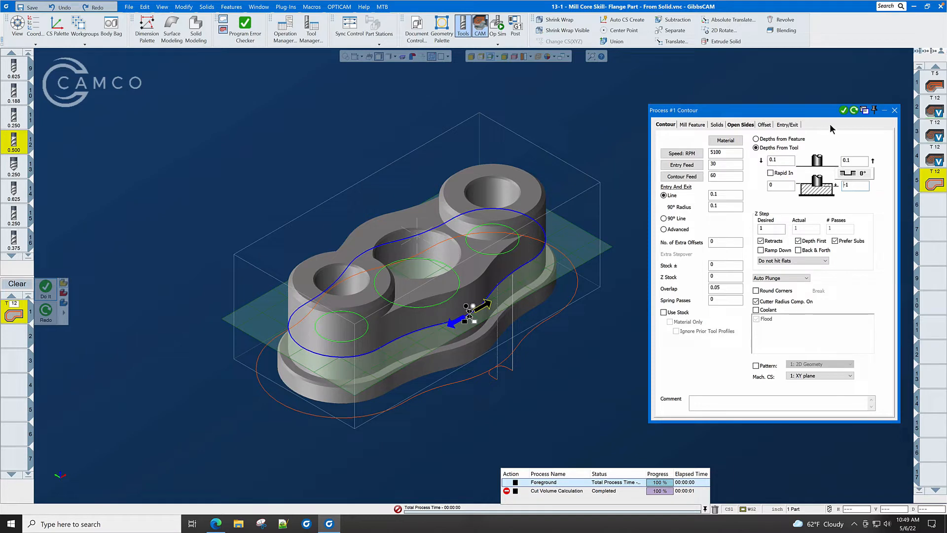
left_click(844, 111)
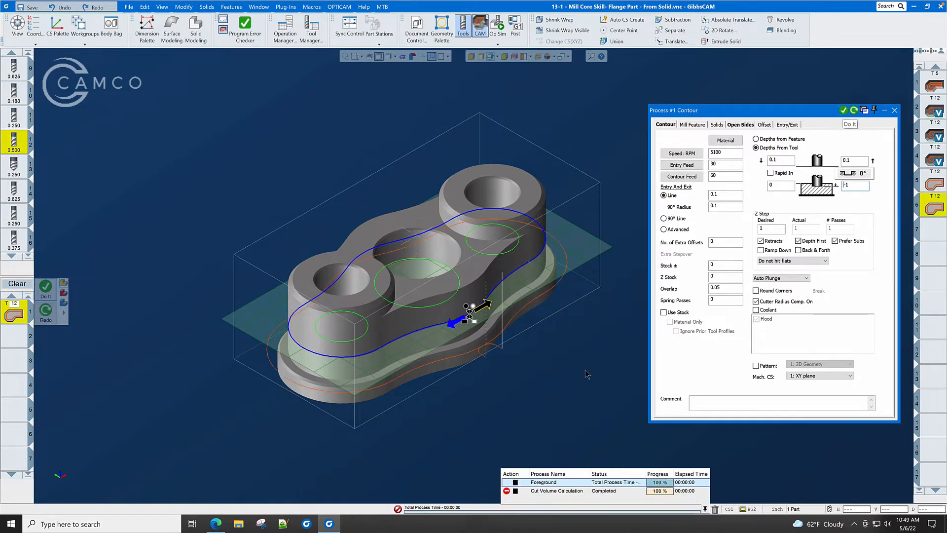
Step: Raise the profiler slice through the two bosses, select both outer circular profiles and generate contour operations for them
middle_click_drag(567, 382, 444, 339)
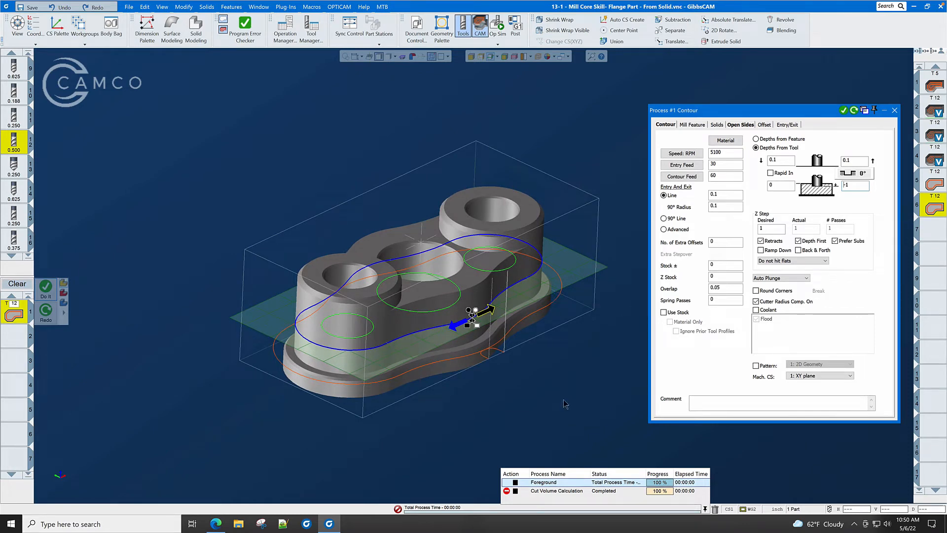
scroll(564, 400, "up", 3)
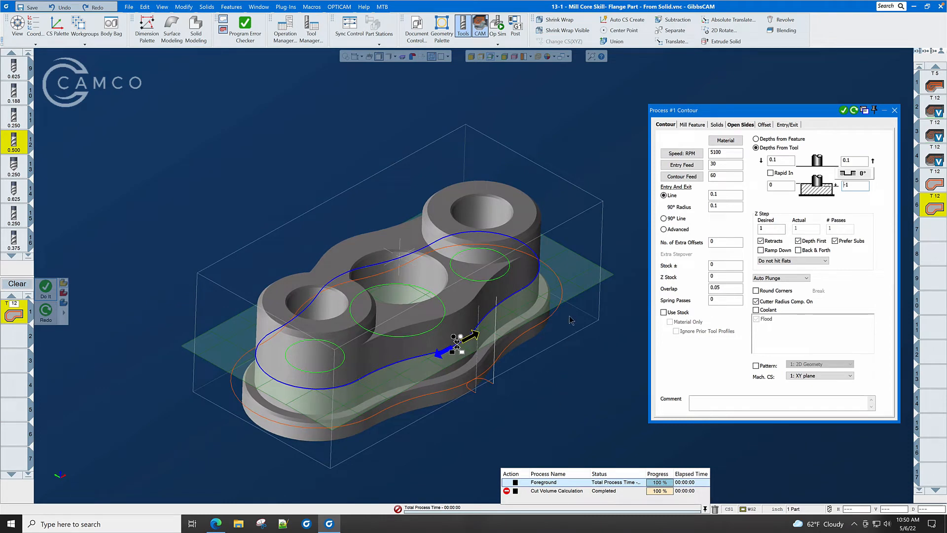
left_click_drag(579, 290, 568, 244)
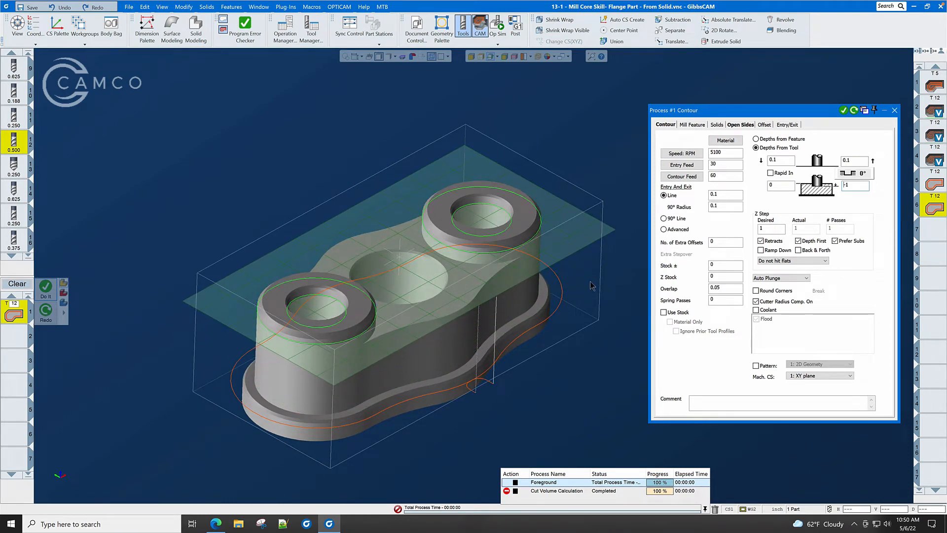
left_click(526, 246)
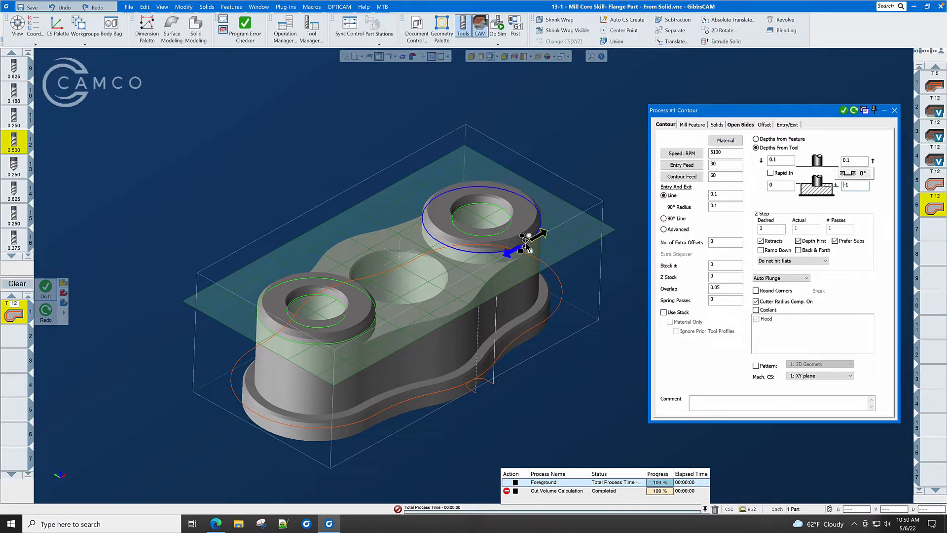
left_click(359, 340)
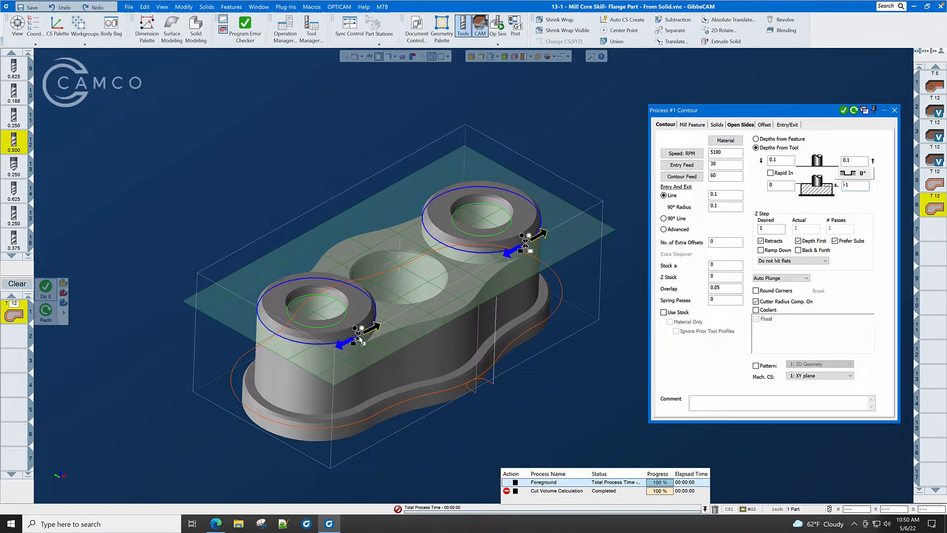
left_click(844, 111)
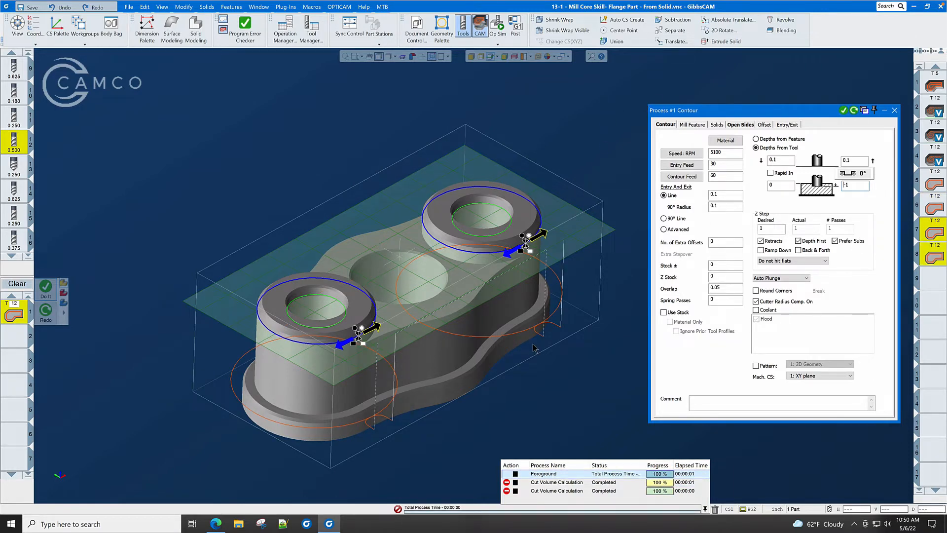
Step: Set the final depth to -0.25 and redo the two boss contour operations
mouse_move(533, 348)
middle_mouse_down()
mouse_move(523, 348)
mouse_move(527, 331)
middle_mouse_up()
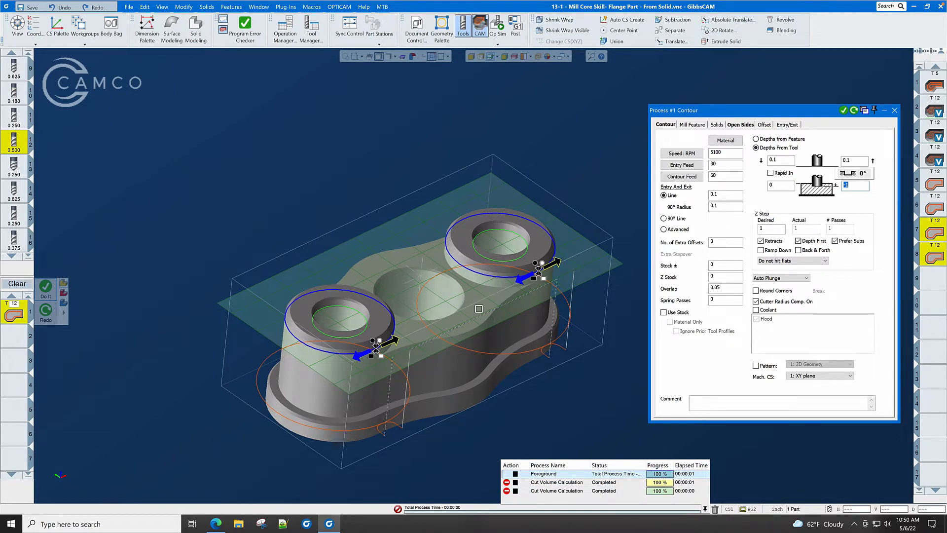
type("-0.25")
left_click(854, 111)
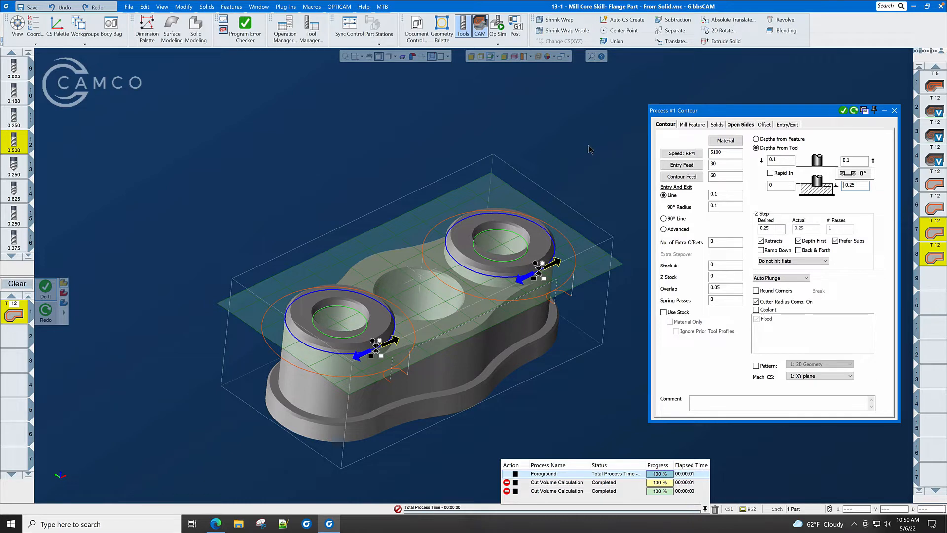
Step: Close the contour process and run the operation simulation through the boss contours
left_click(895, 111)
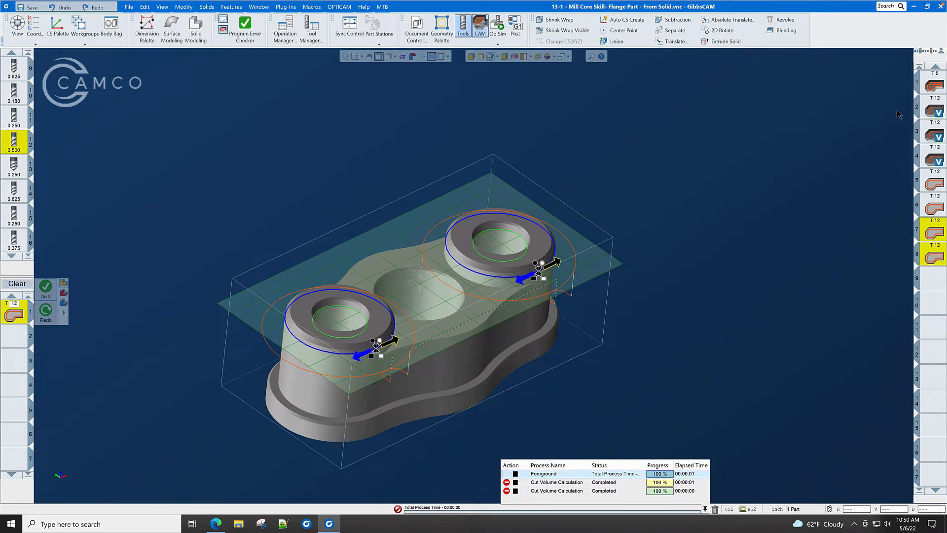
left_click(499, 24)
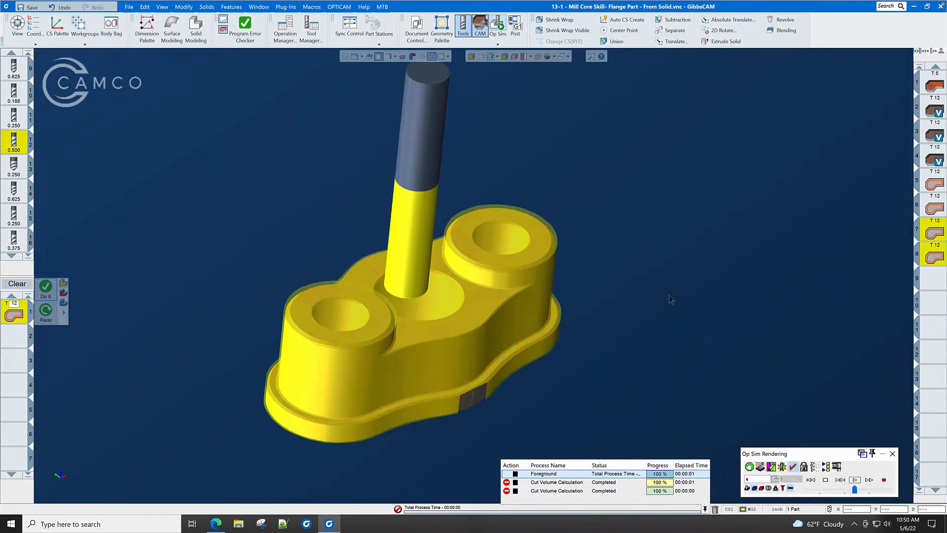
left_click(855, 480)
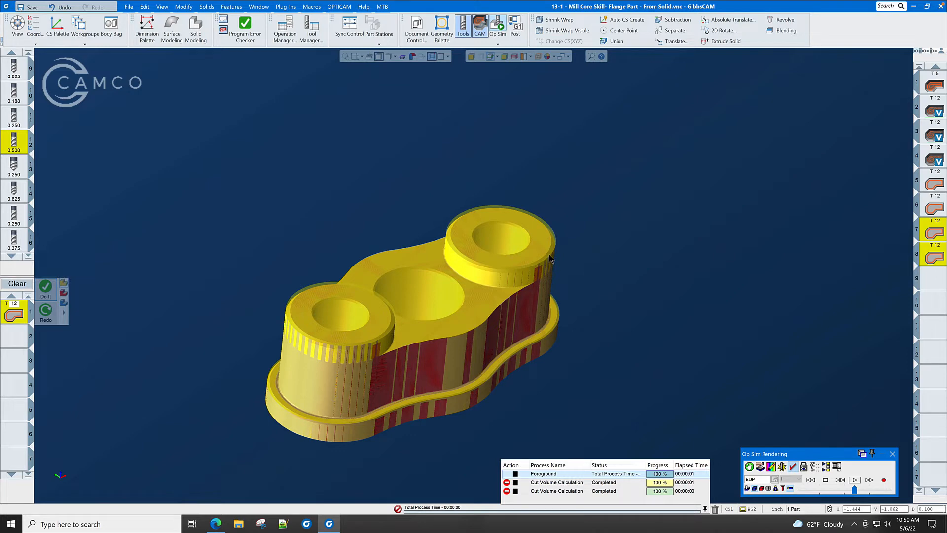
left_click(892, 453)
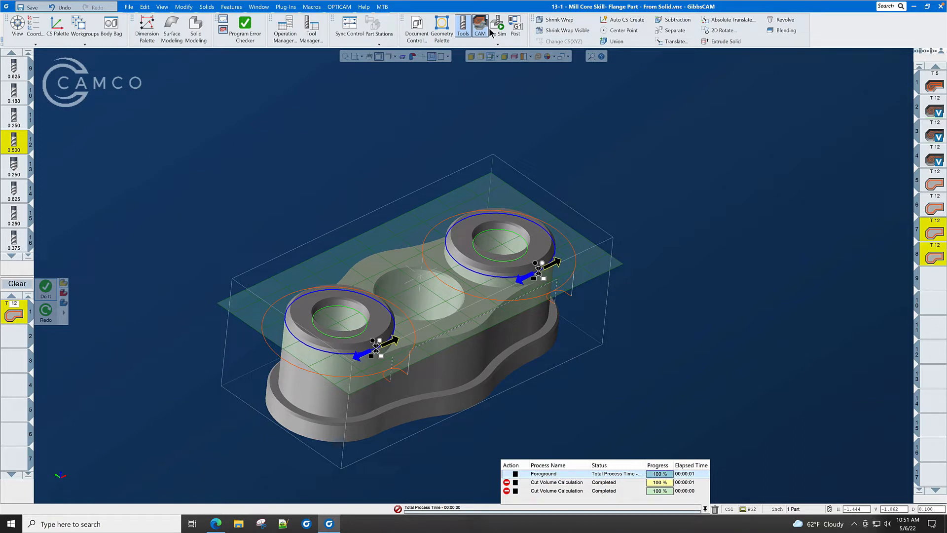
Step: Select the flange solid, rerun the operation simulation from the raw stock, and inspect the machined part from another angle
mouse_move(27, 168)
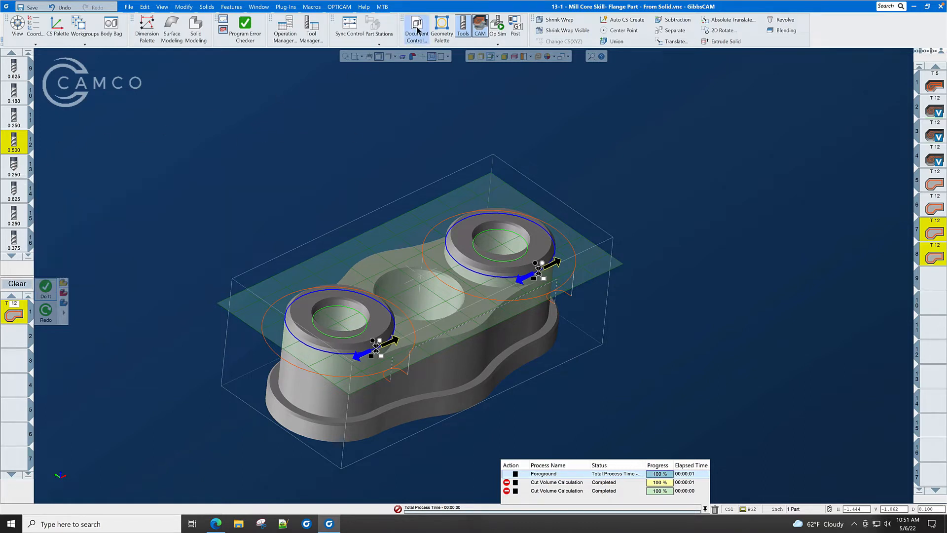
left_click(460, 345)
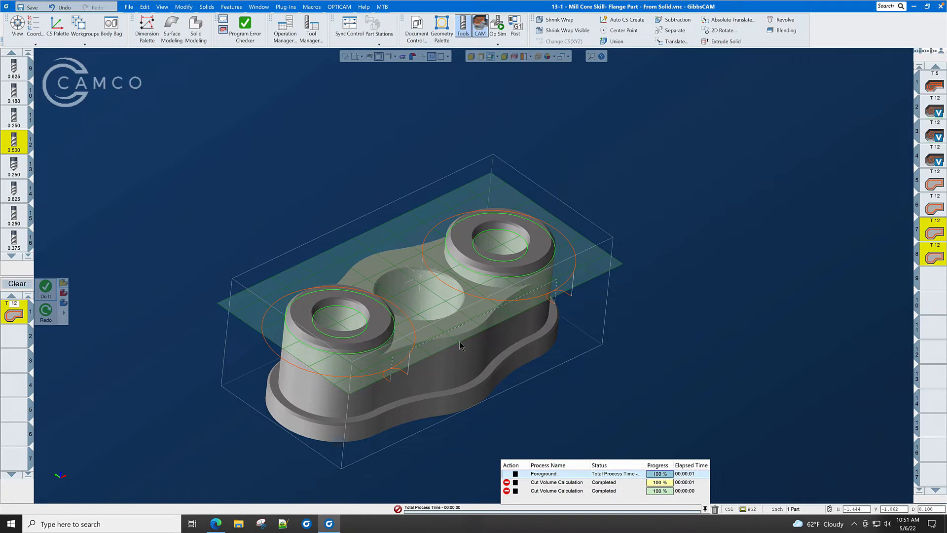
left_click(460, 345)
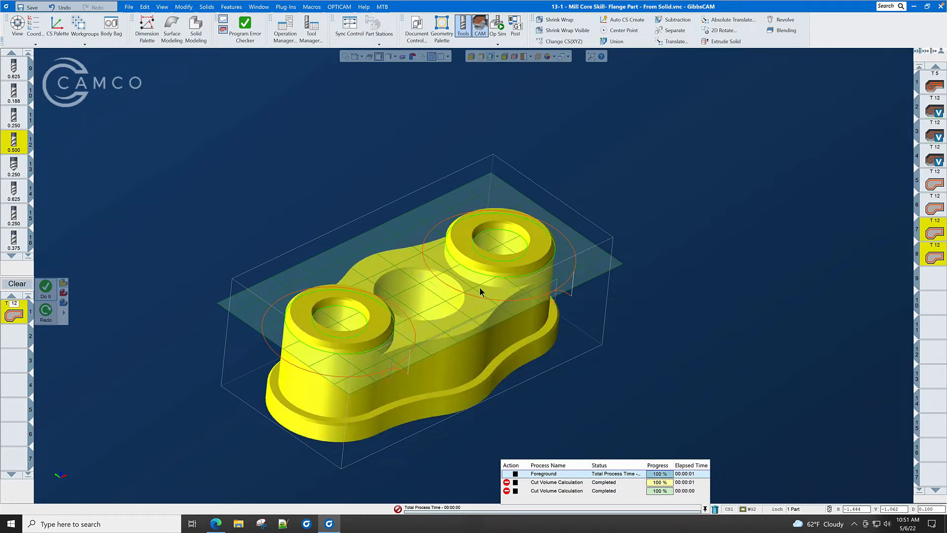
left_click(498, 25)
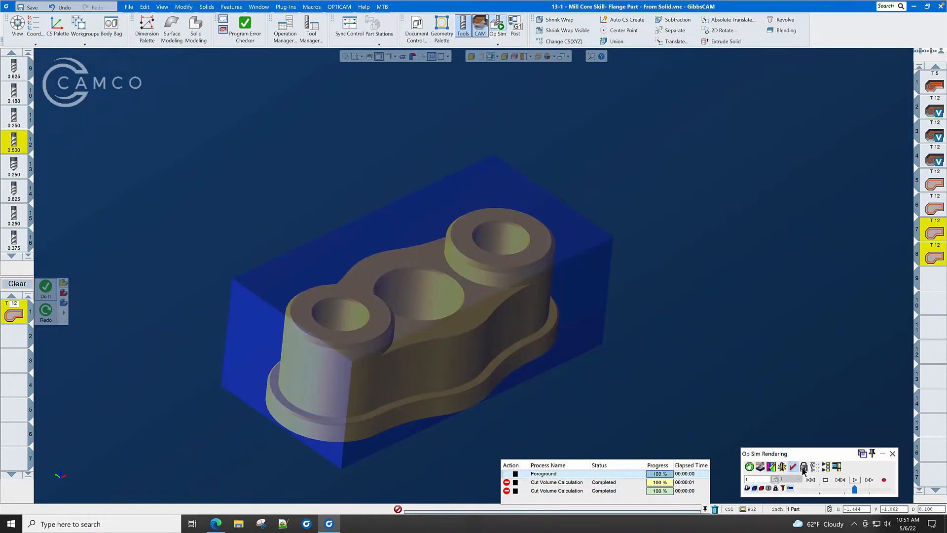
left_click(845, 479)
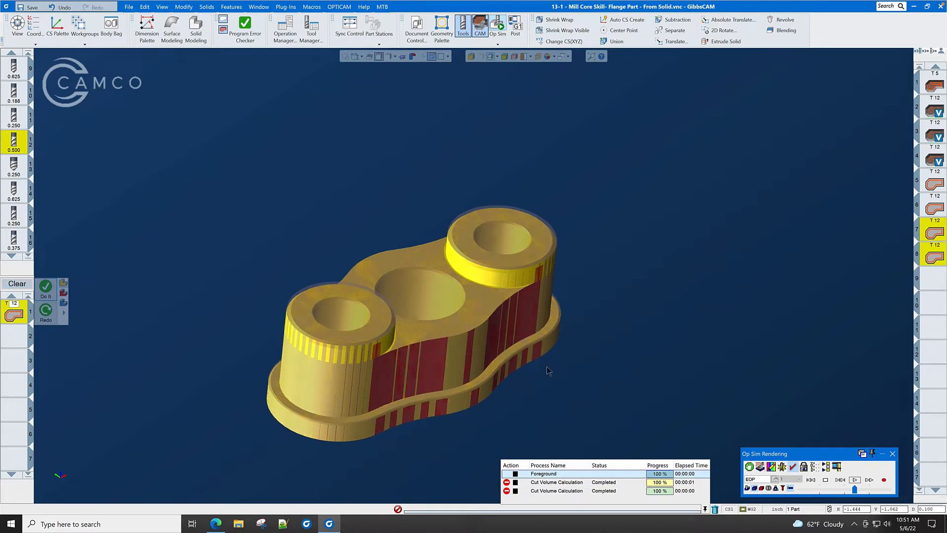
middle_click_drag(547, 366, 552, 360)
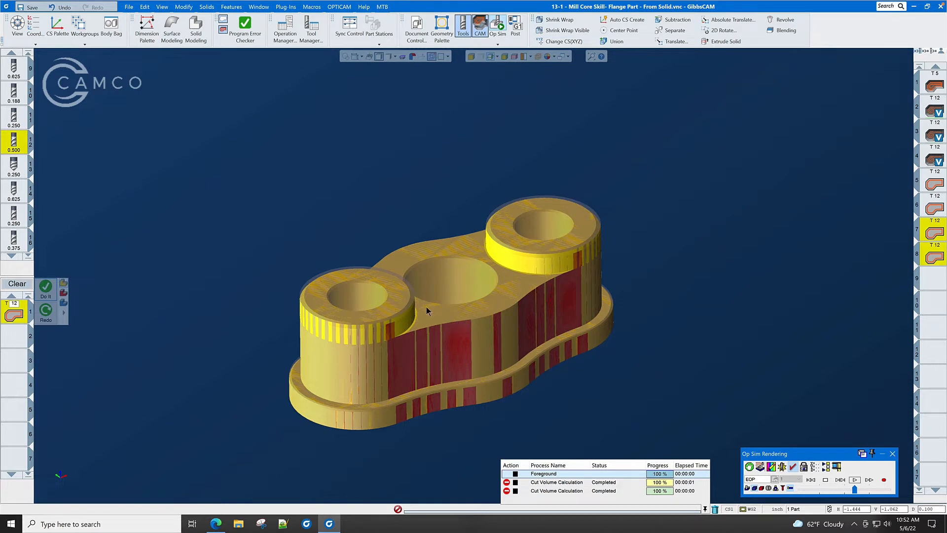
left_click(892, 454)
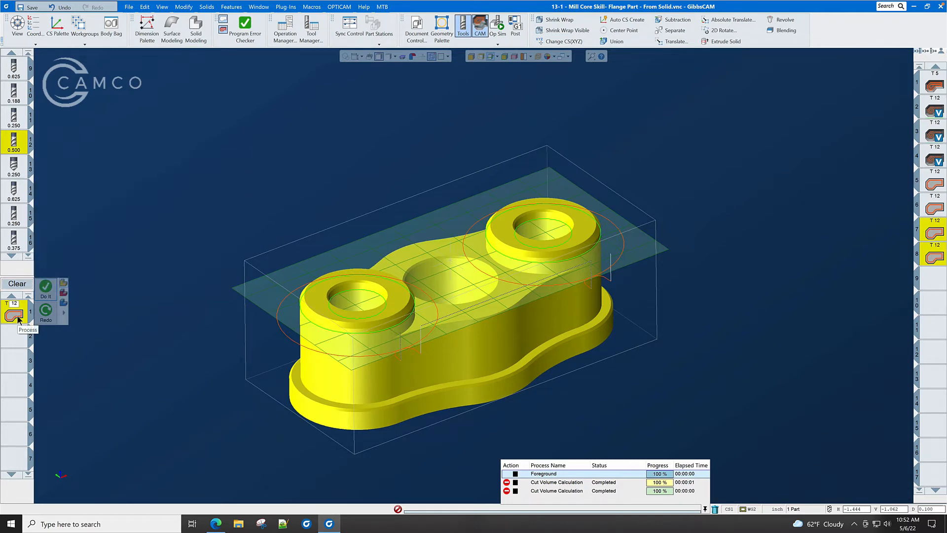
Step: Open the definition of milling tool 4, the 0.375 countersink
mouse_move(13, 168)
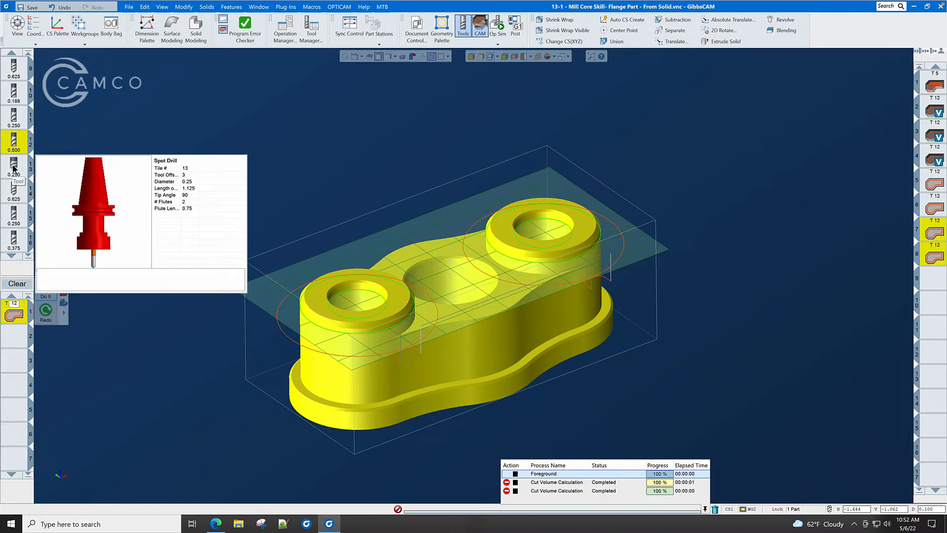
scroll(13, 168, "up", 4)
mouse_move(14, 148)
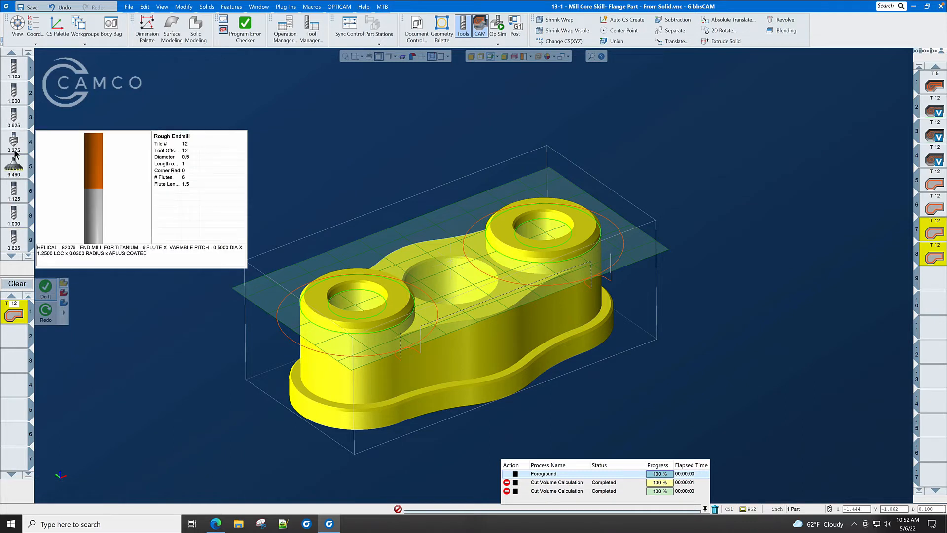
double_click(15, 143)
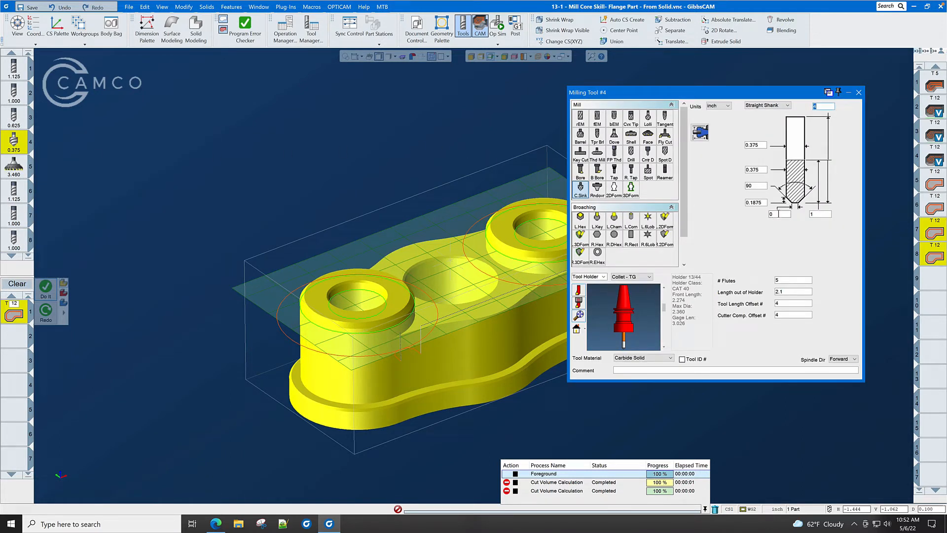
Step: Examine the countersink's tip diameter, tip shape, tool diameter and angle, and close its definition
double_click(779, 213)
scroll(624, 346, "up", 2)
scroll(624, 356, "up", 3)
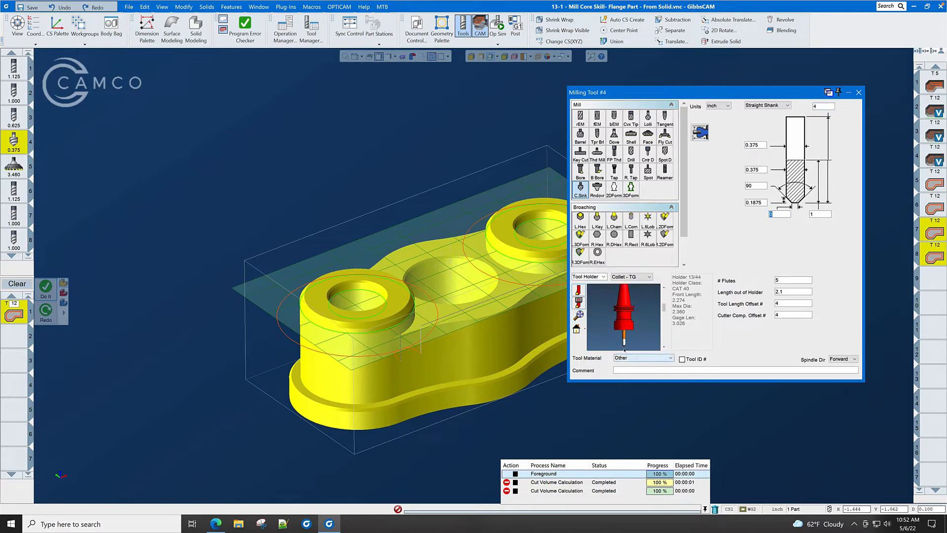
scroll(624, 345, "up", 6)
scroll(624, 346, "up", 4)
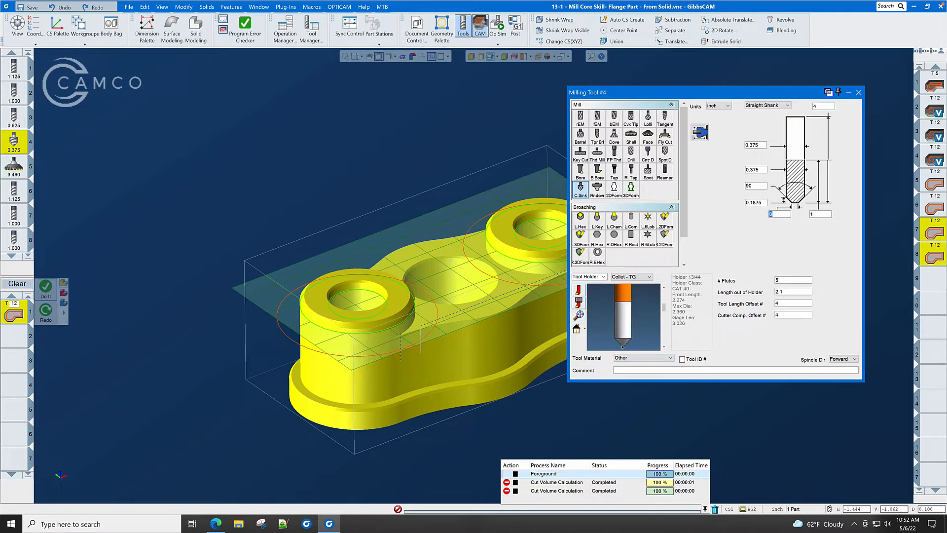
scroll(623, 346, "up", 2)
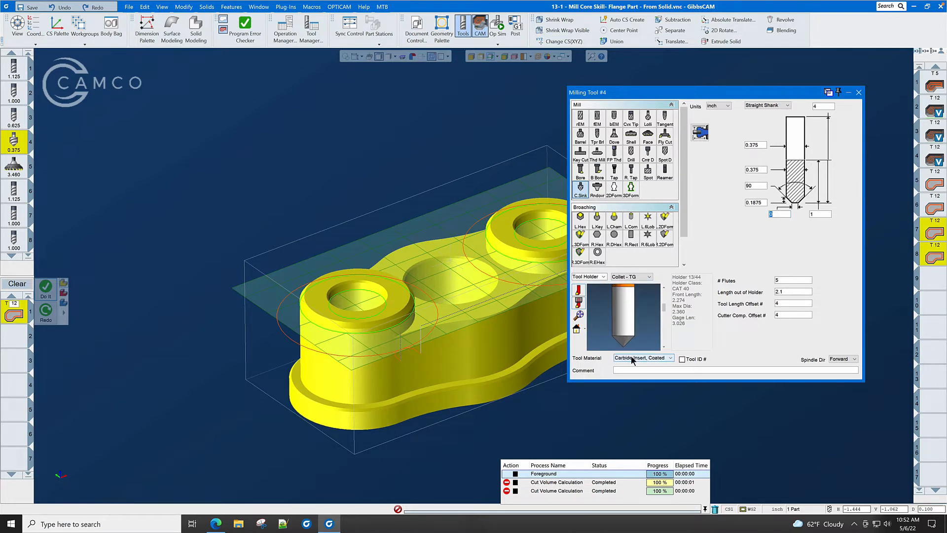
scroll(631, 356, "down", 1)
double_click(759, 170)
double_click(760, 186)
left_click(859, 92)
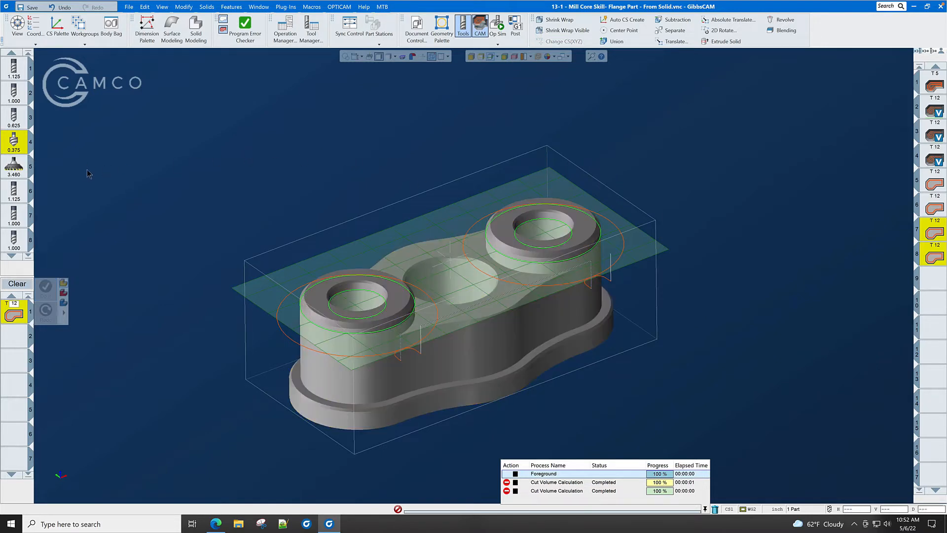
Step: Assign the 0.375 countersink to the contour process and check the flange drawing for the boss chamfer size
left_click_drag(28, 147, 14, 312)
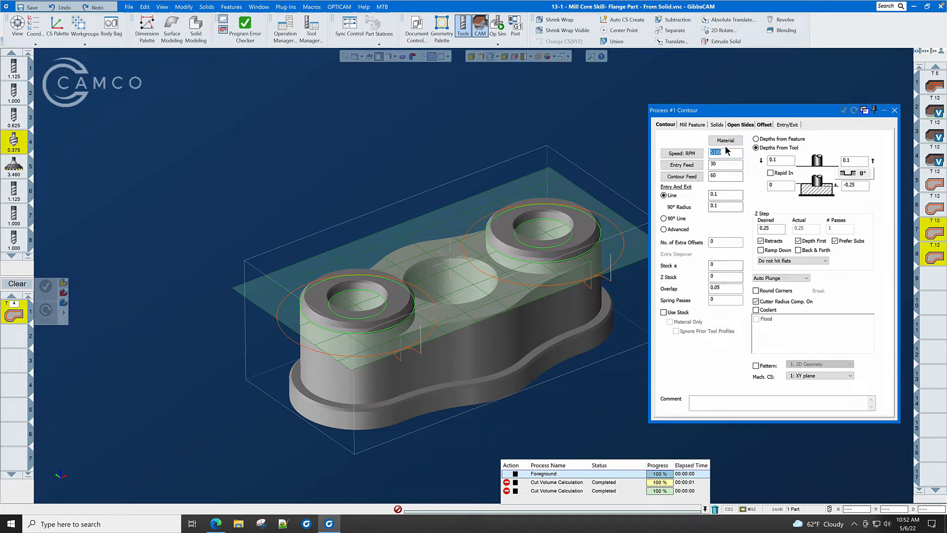
left_click(857, 187)
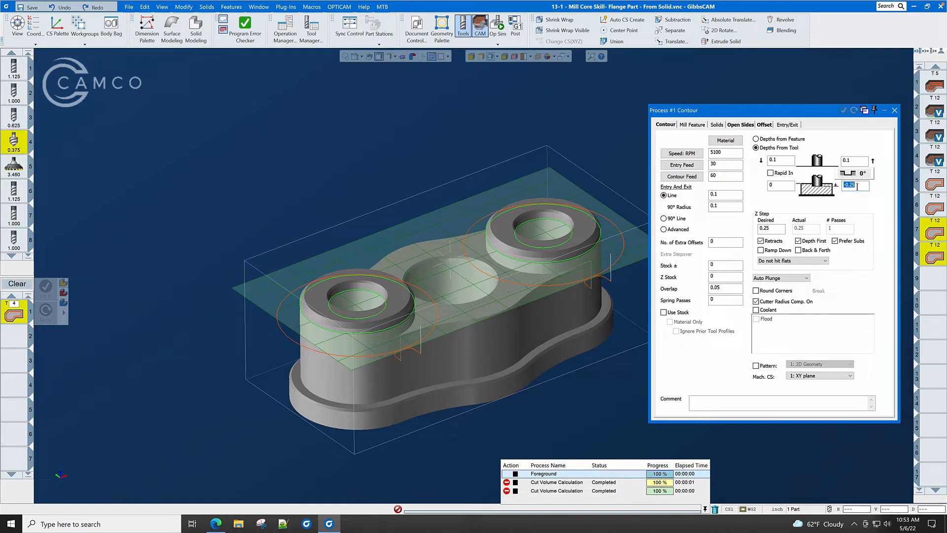
mouse_move(26, 143)
key("alt+Tab")
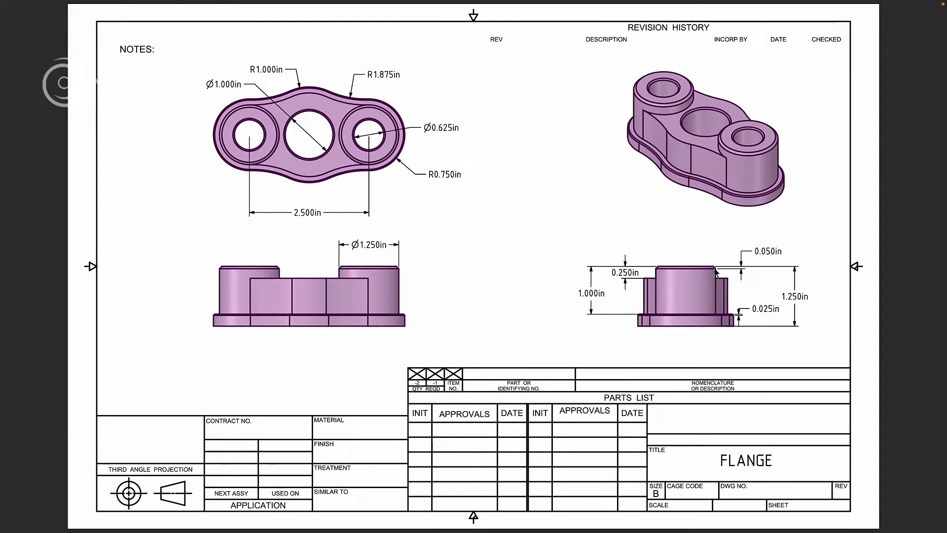
key("alt+Tab")
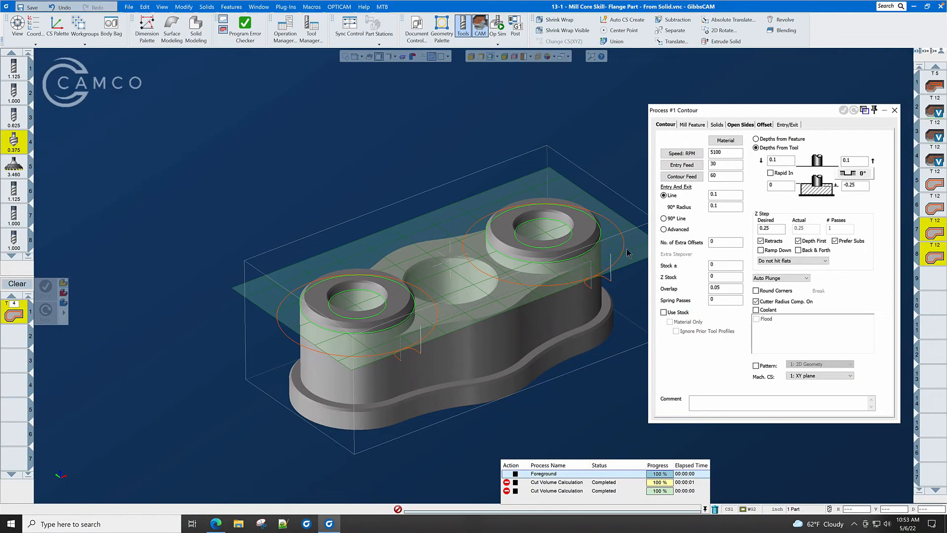
Step: Set the contour process's final depth to -0.05
left_click(857, 185)
double_click(858, 185)
type("-")
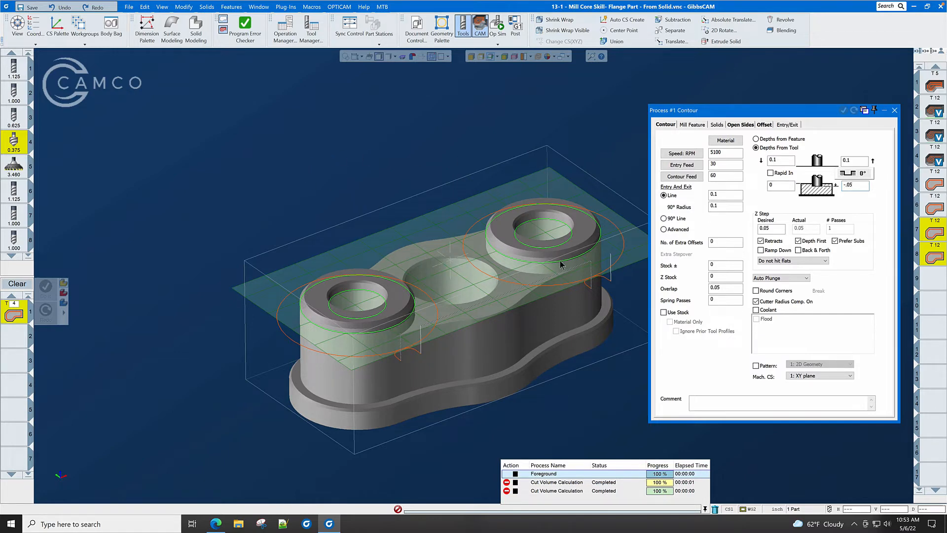
Step: Inspect the boss chamfer up close and set the contour process's final depth to -0.07
scroll(553, 259, "up", 5)
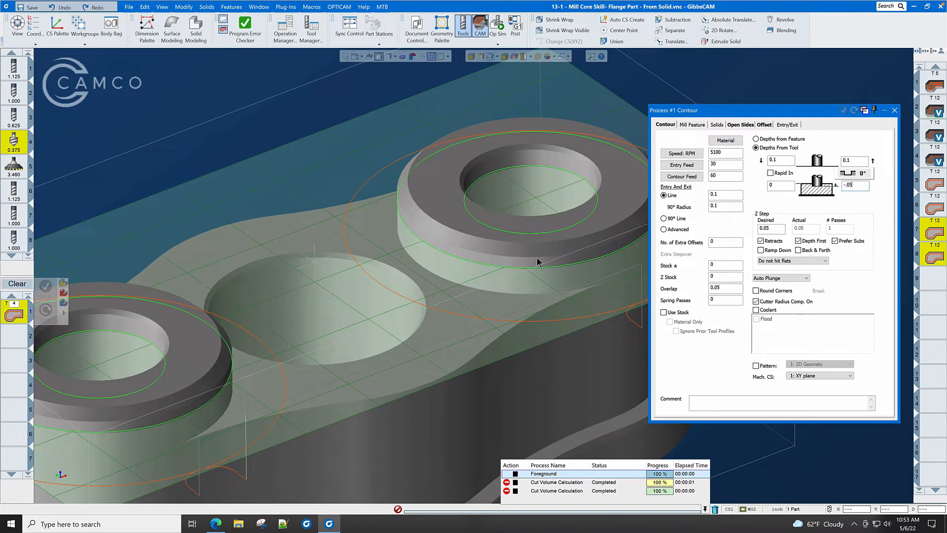
double_click(864, 187)
type("-")
Step: Set the contour stock to -0.05, select both outer boss profiles and generate the chamfer contour operations
scroll(539, 223, "down", 3)
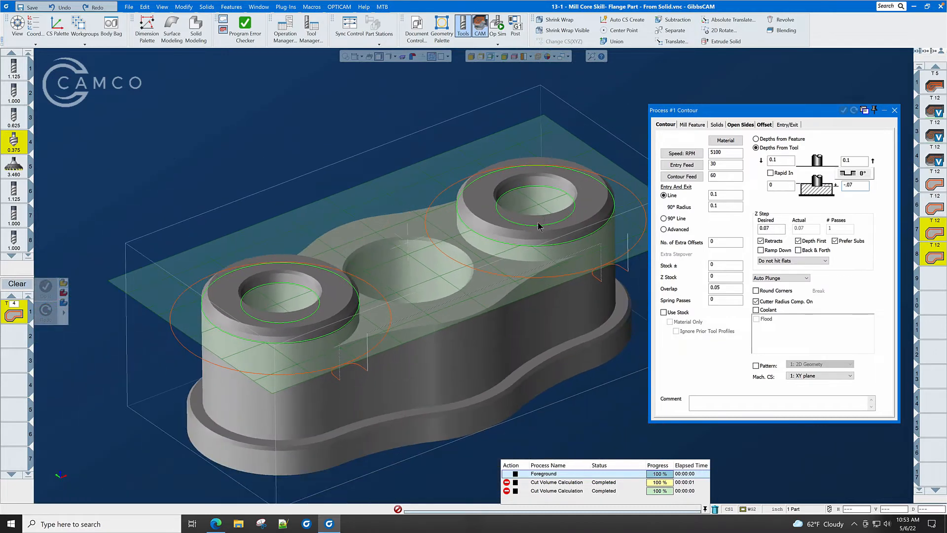
double_click(729, 266)
left_click(582, 242)
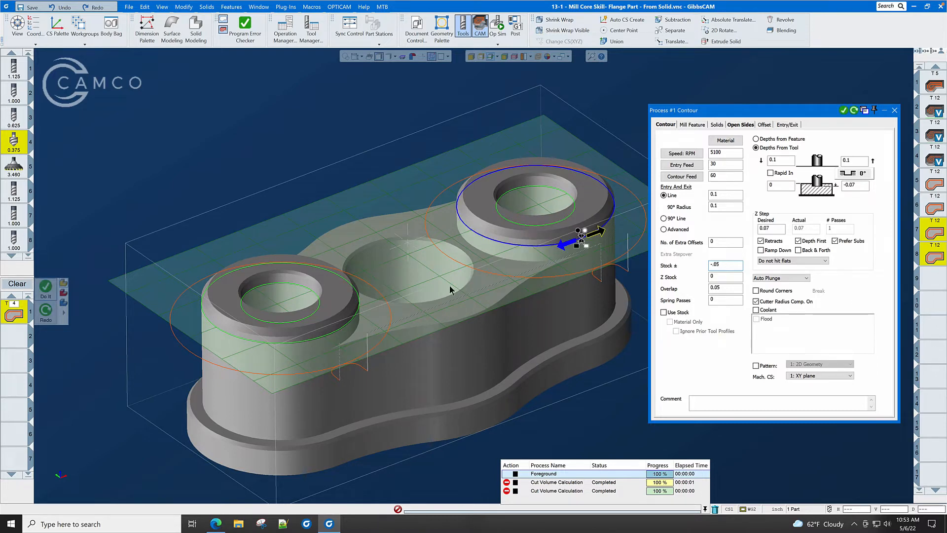
left_click(324, 339, "shift")
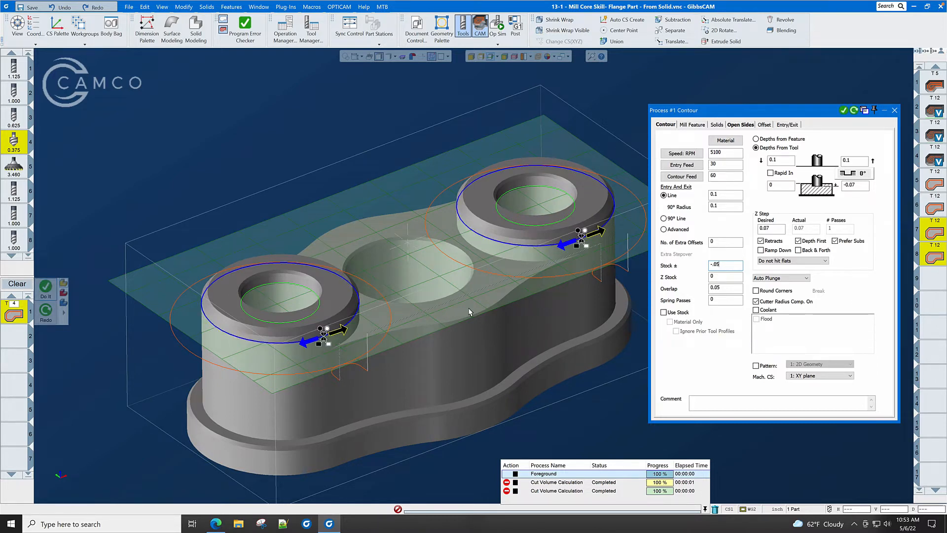
left_click(844, 110)
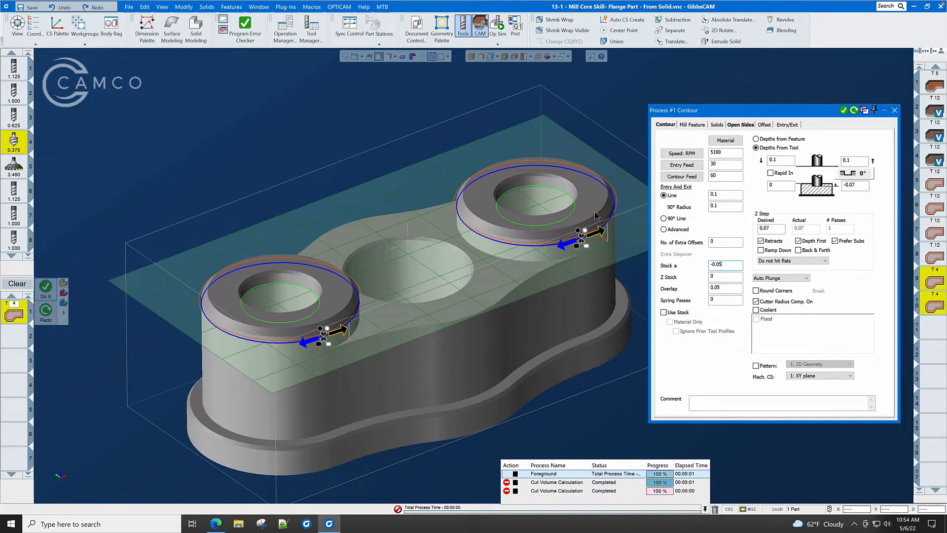
left_click(894, 111)
Step: Select the flange solid, open the operation simulation and rewind it to the raw stock
left_click(561, 330)
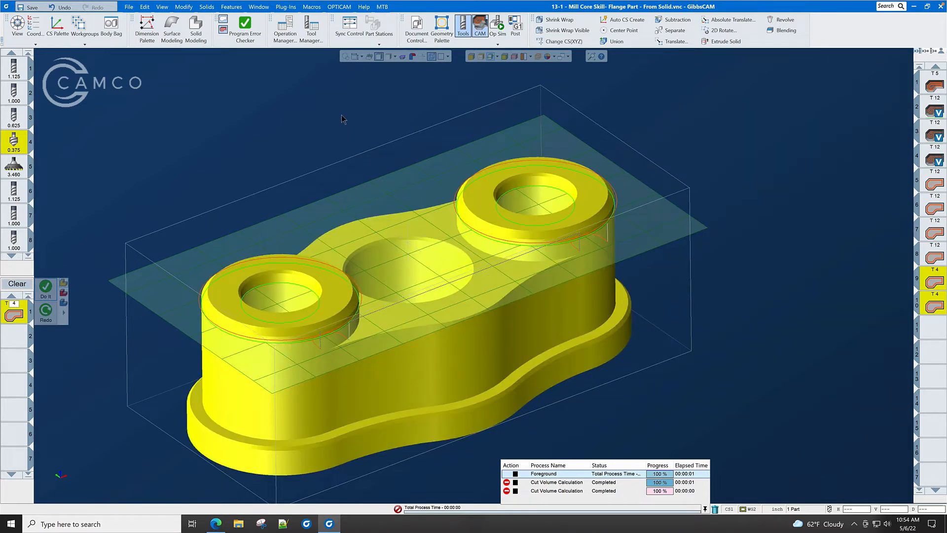
left_click(502, 24)
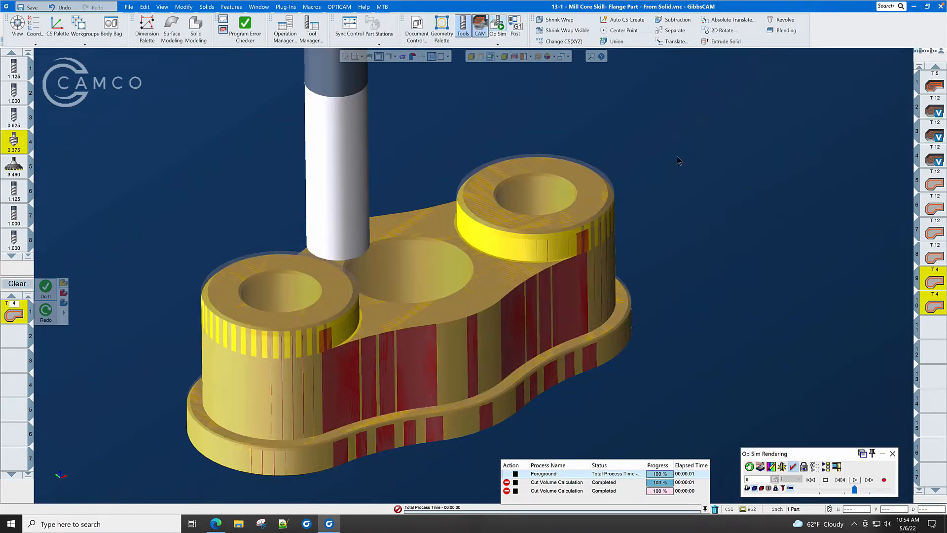
left_click(811, 479)
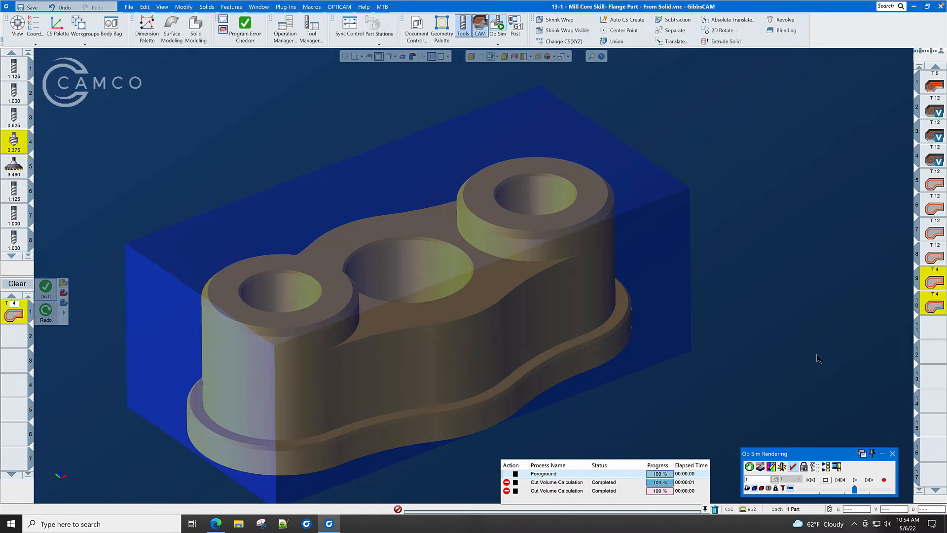
scroll(781, 343, "down", 1)
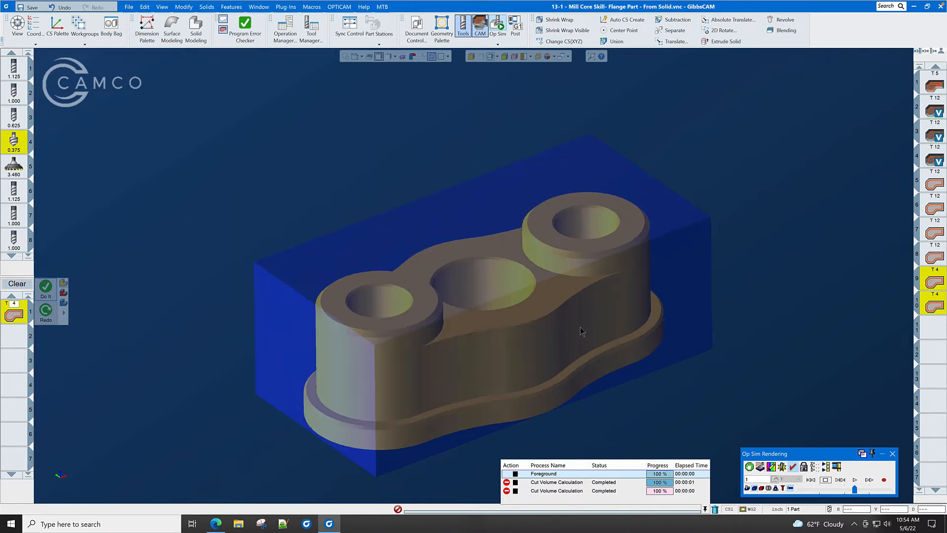
scroll(486, 303, "down", 1)
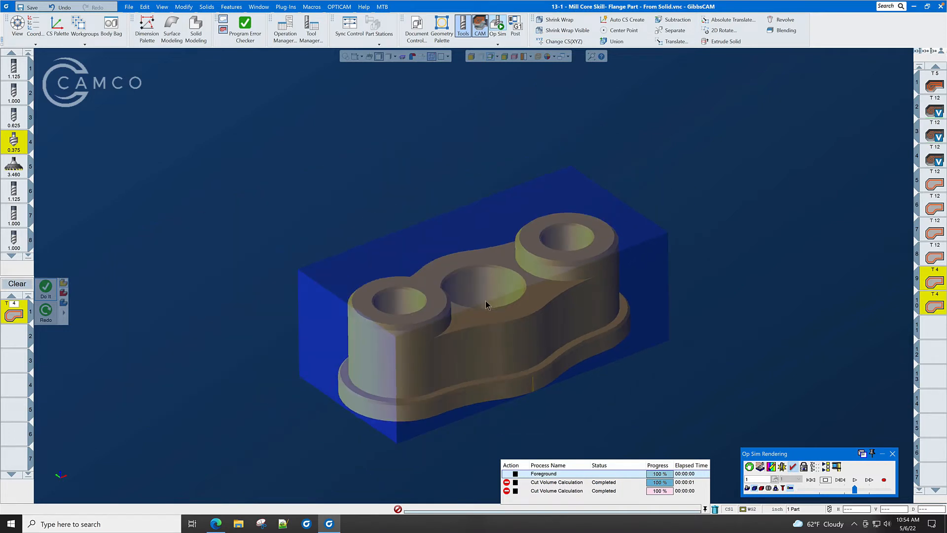
Step: Enable the Start At Operation stop, set it to operation 9 and close the stop settings
left_click(749, 467)
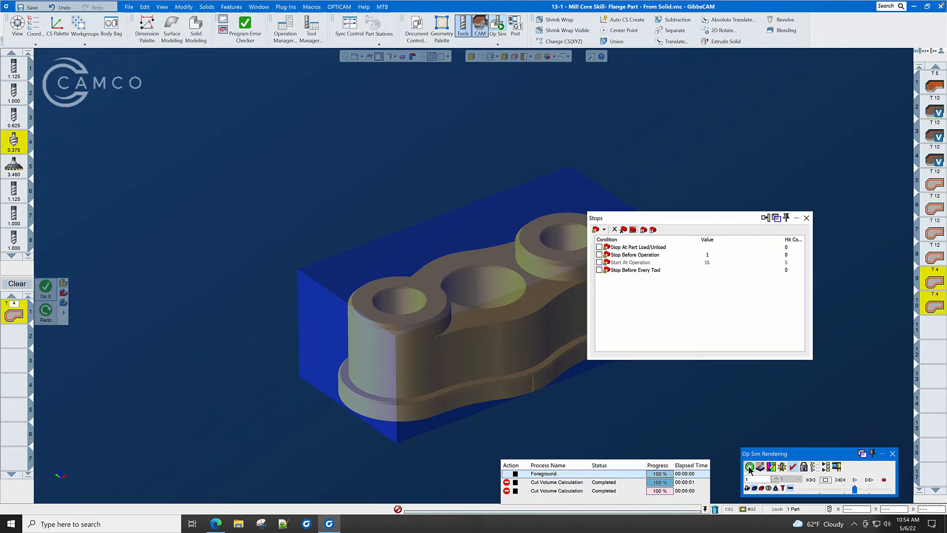
left_click(600, 263)
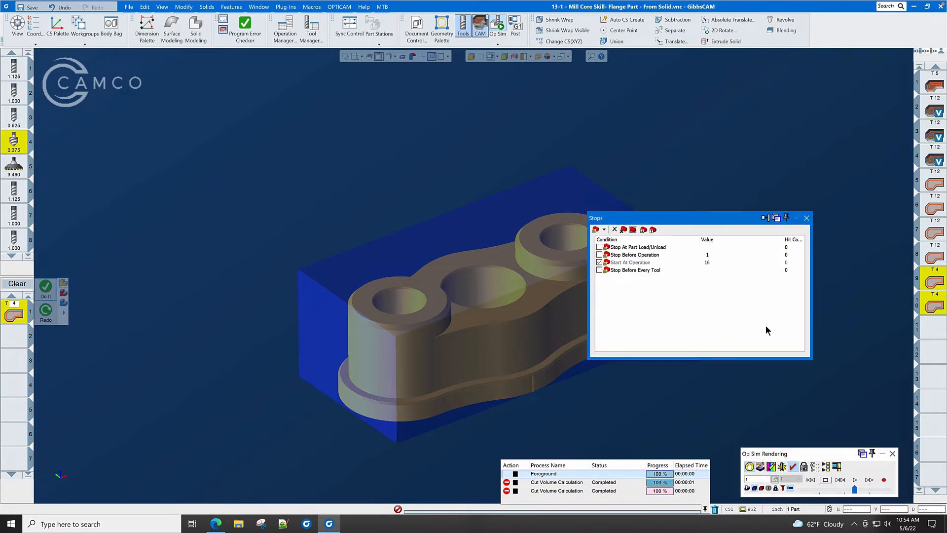
double_click(708, 263)
left_click(523, 244)
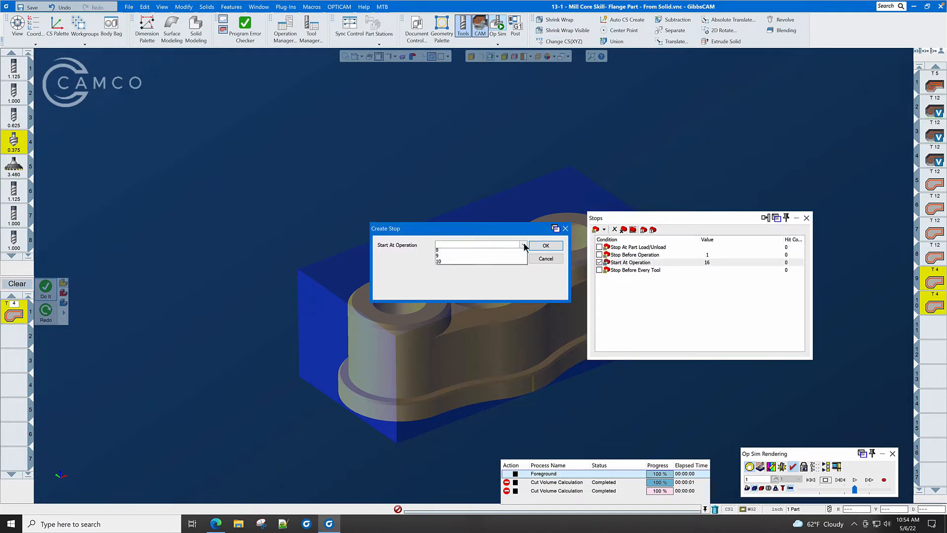
left_click(491, 297)
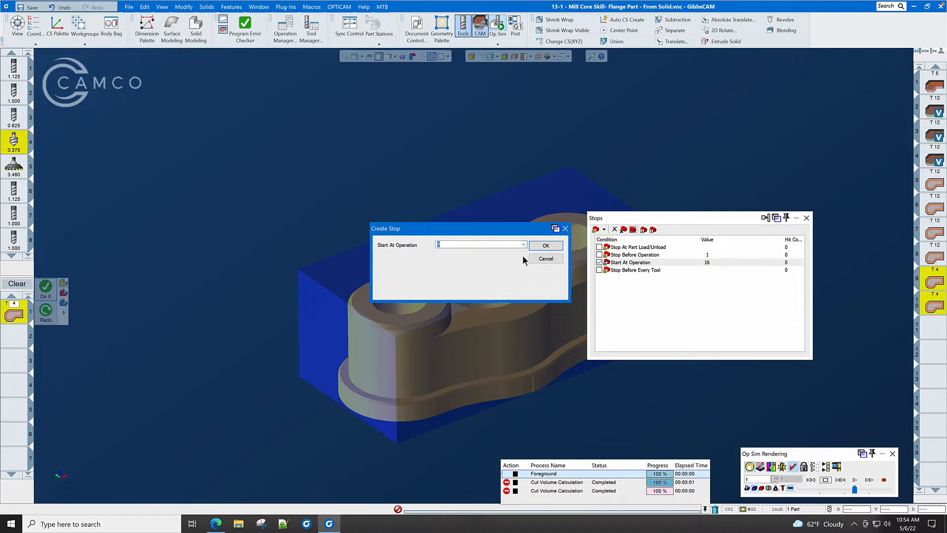
left_click(536, 244)
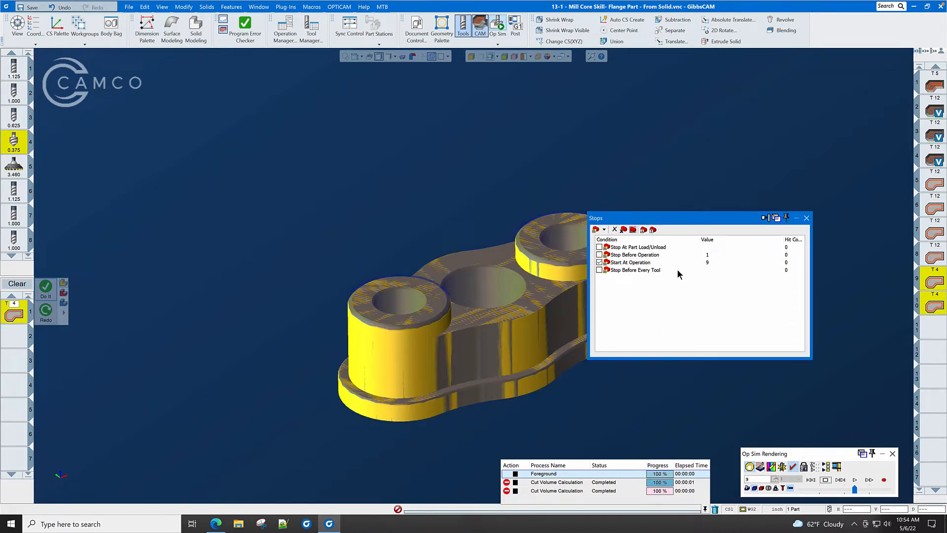
left_click_drag(700, 221, 756, 223)
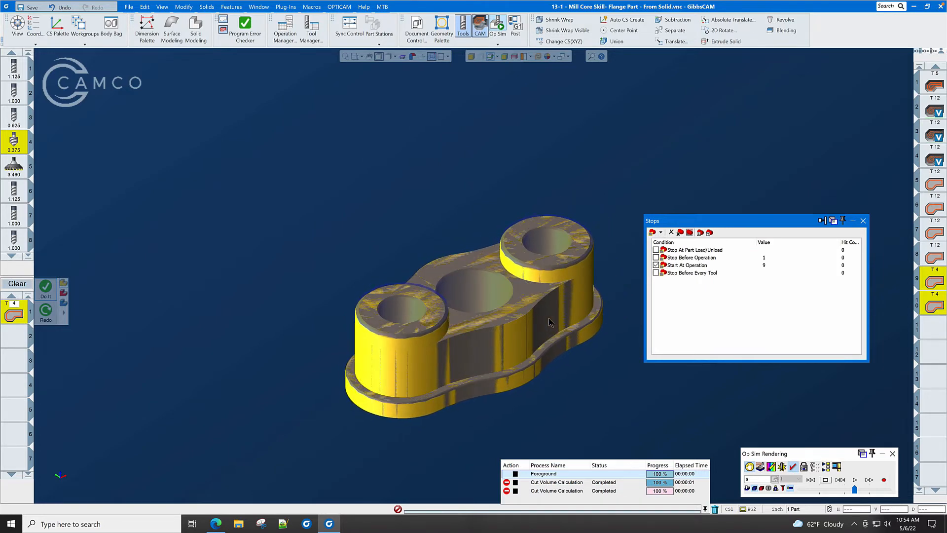
left_click(863, 221)
Step: Slow the simulation, step through both outer boss chamfer operations while inspecting the cutter engagement, and close the simulation
left_click(811, 479)
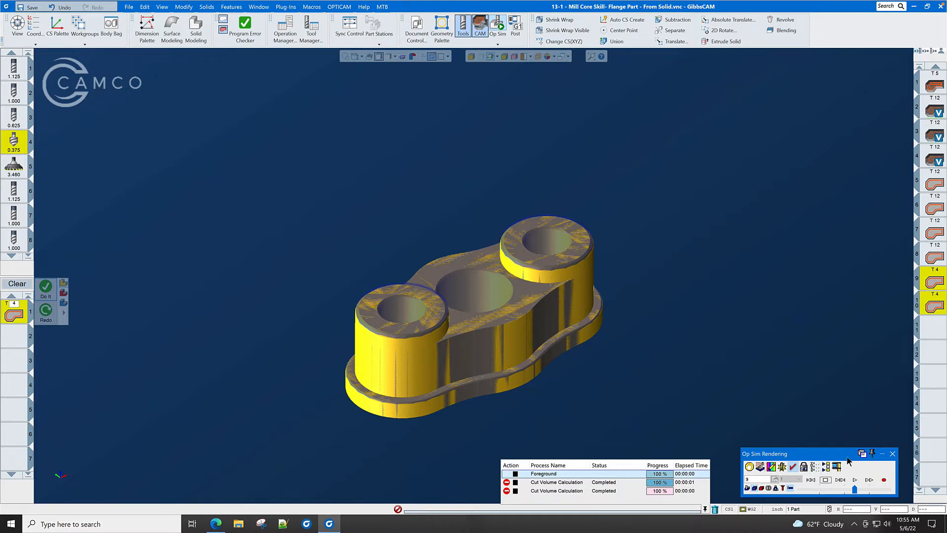
left_click_drag(854, 489, 830, 492)
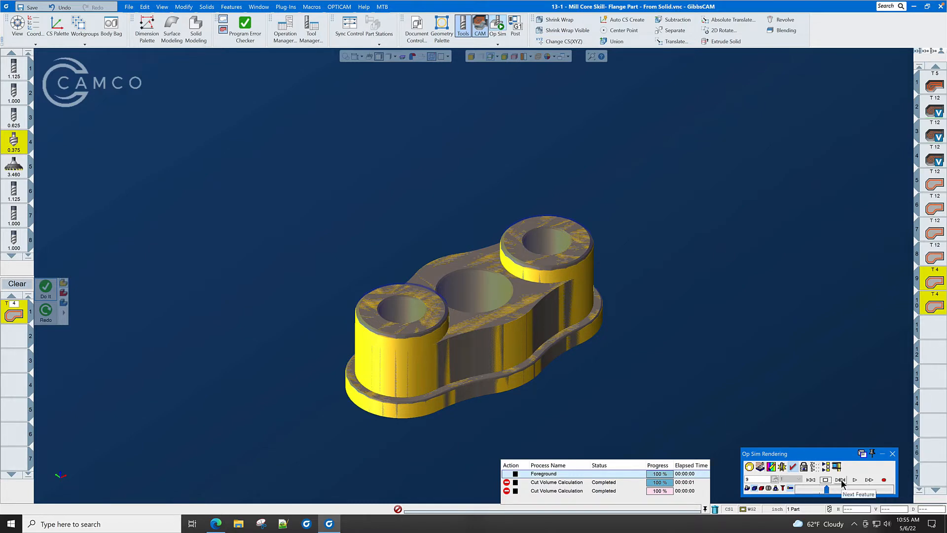
left_click(841, 480)
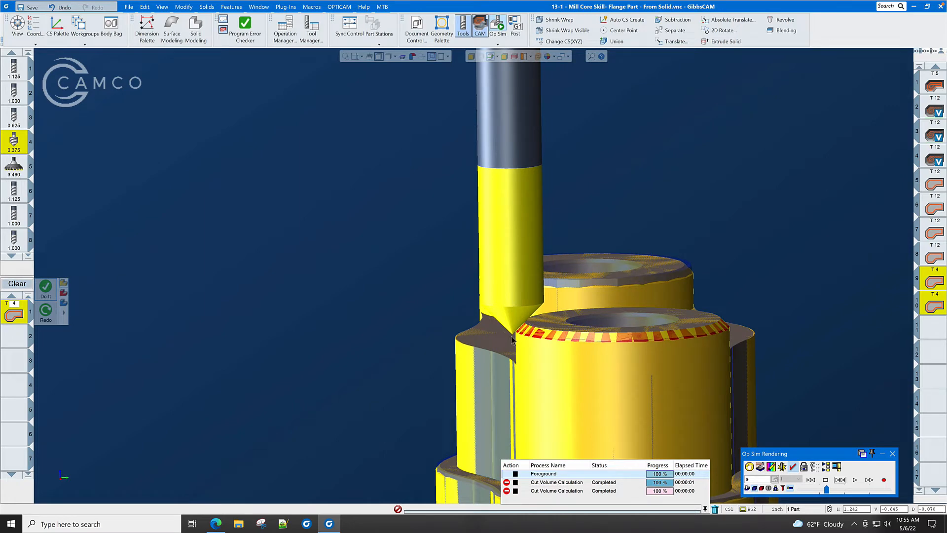
scroll(513, 335, "up", 5)
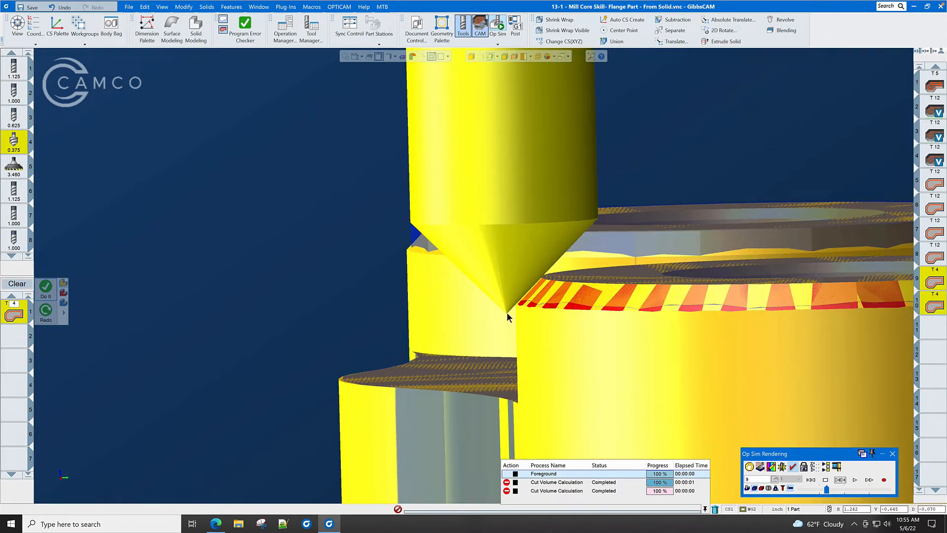
scroll(516, 305, "down", 8)
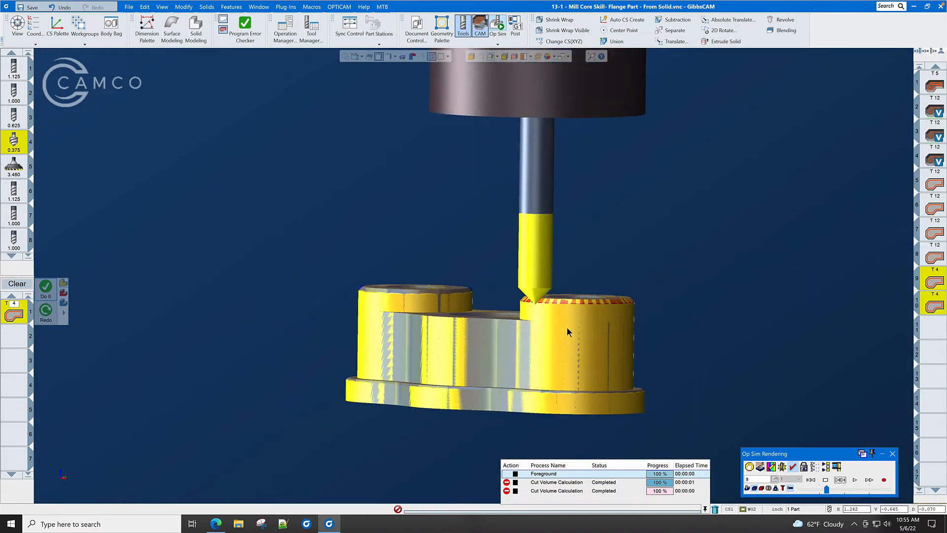
left_click(841, 480)
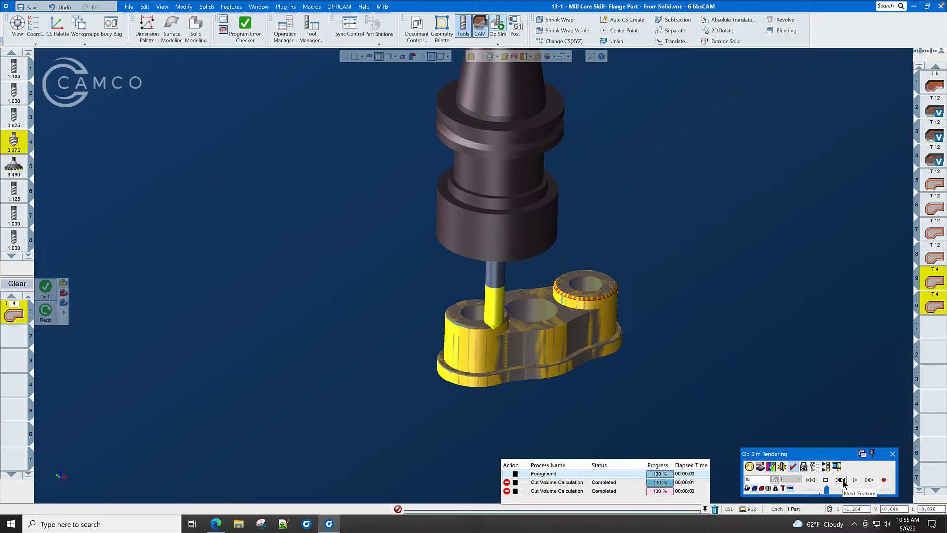
left_click(840, 479)
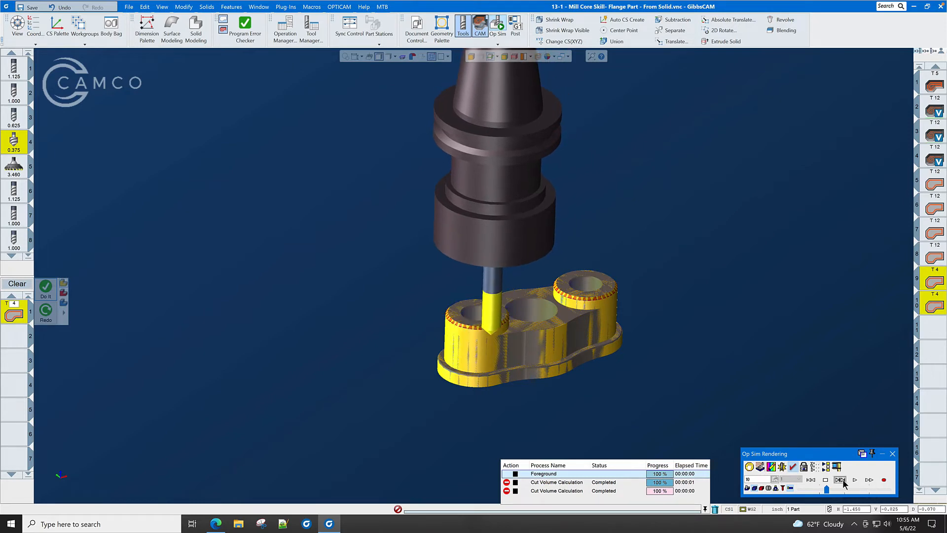
left_click(893, 455)
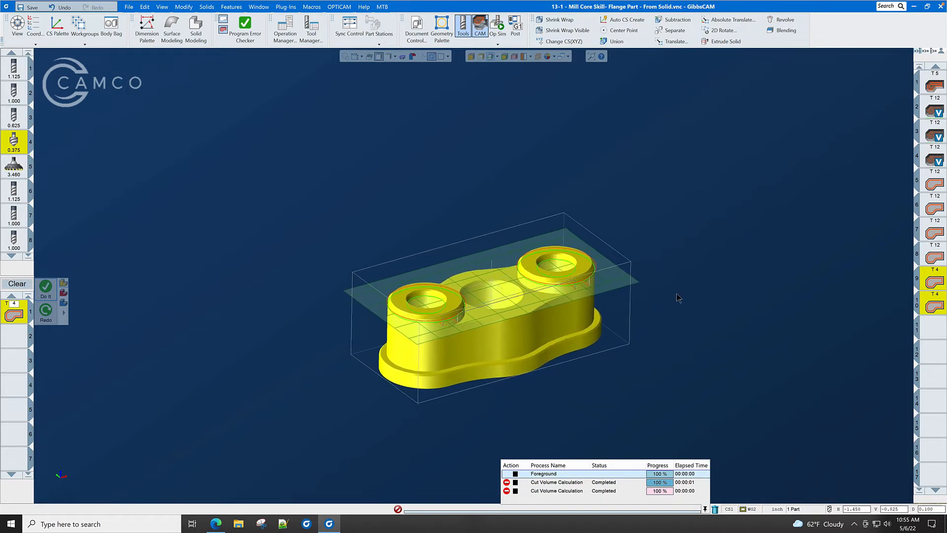
Step: Select the hole profiles of both bosses, set the contour stock to -0.02 and generate their chamfer operations
scroll(677, 298, "up", 2)
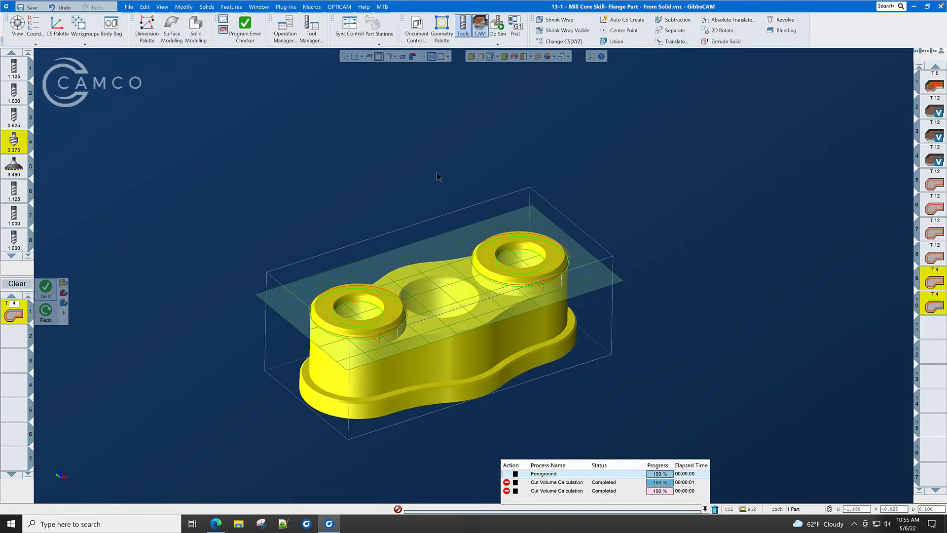
left_click(528, 260)
left_click(349, 307, "shift")
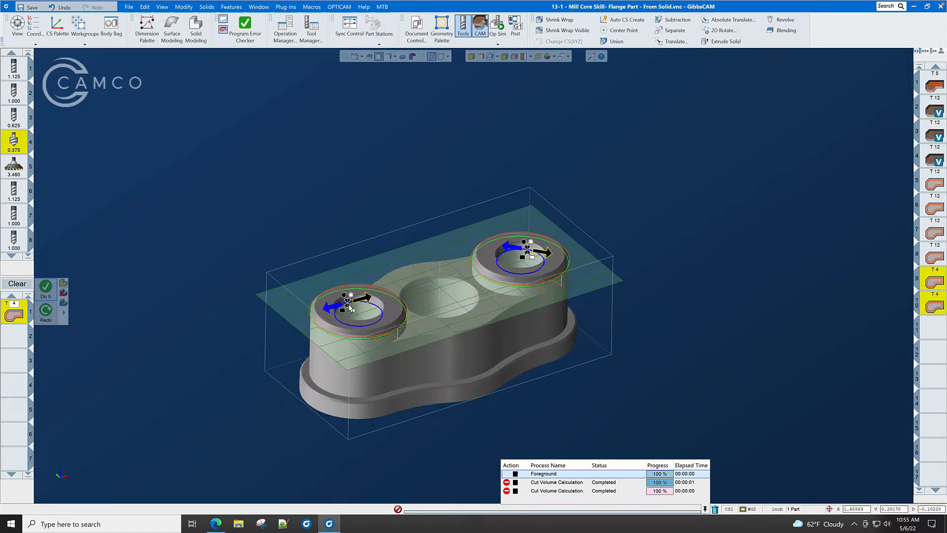
double_click(14, 316)
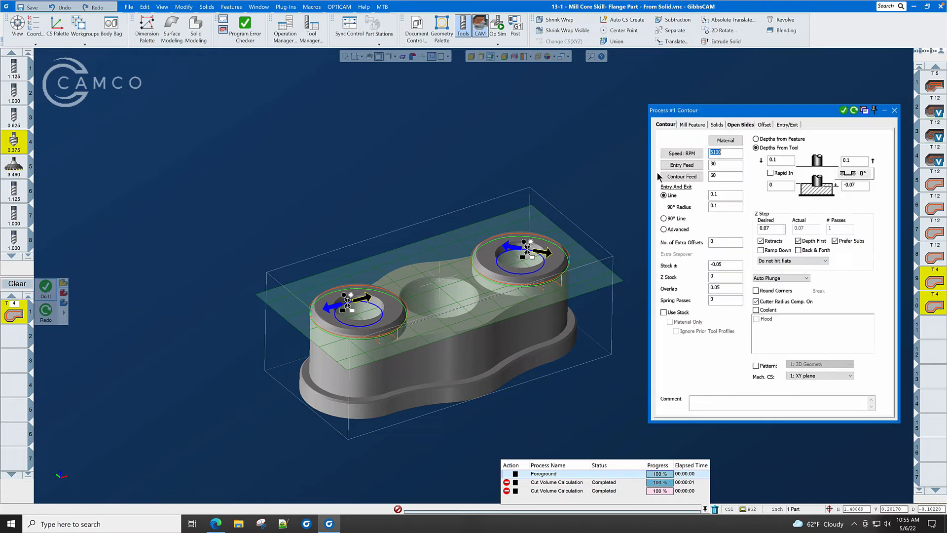
double_click(730, 265)
type("-")
left_click(844, 110)
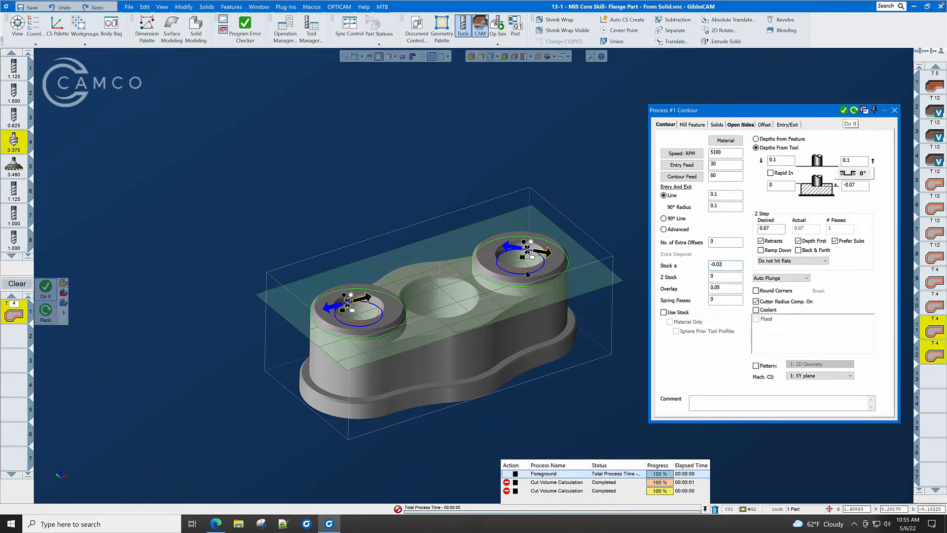
Step: Lower the Profiler plane below the flange's middle face and set the contour's surface depth to -0.25 and final depth to -0.32
scroll(527, 271, "up", 3)
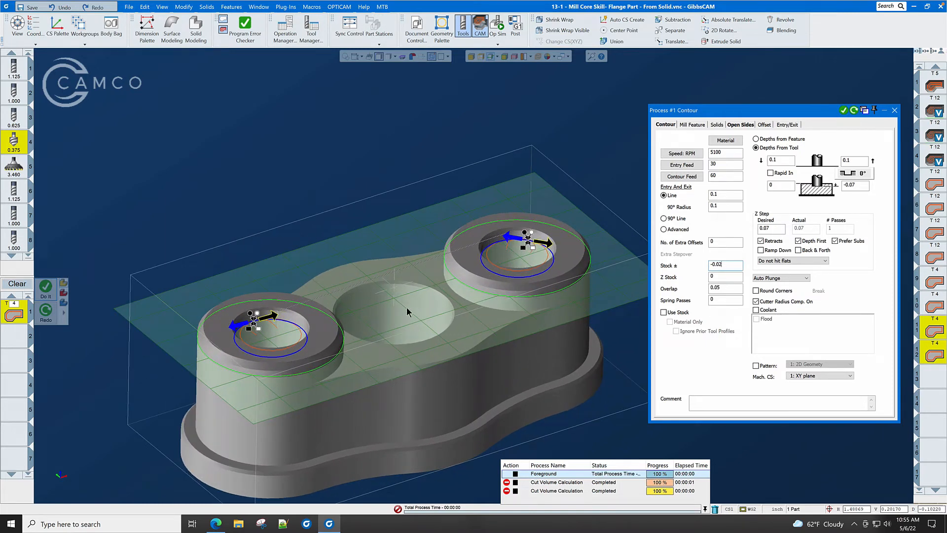
left_click_drag(455, 349, 456, 375)
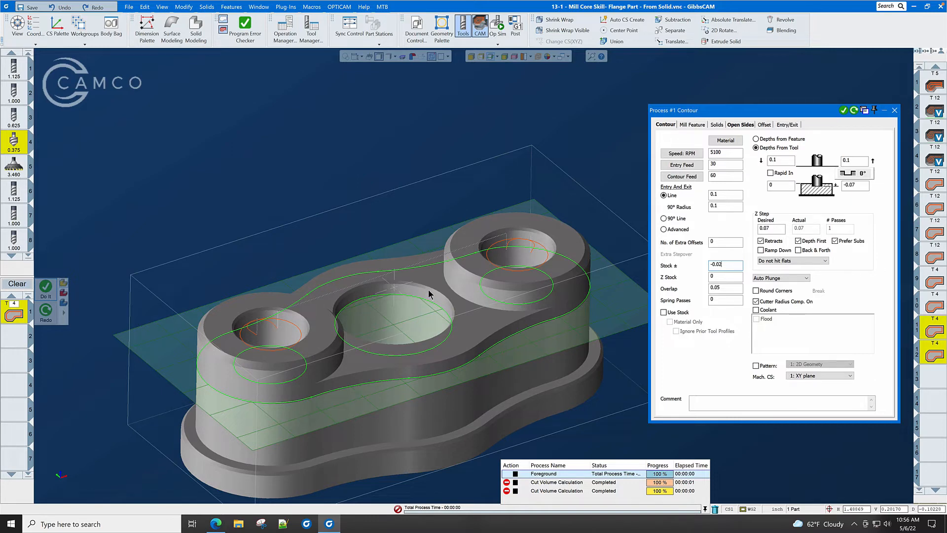
double_click(788, 186)
type("-0.25")
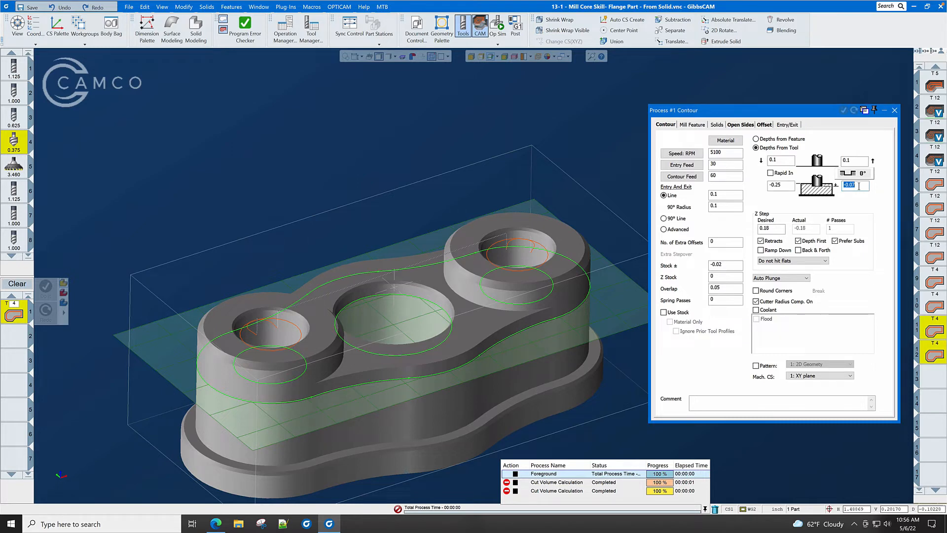
type("-.25-.07")
key("Return")
Step: Select the center bore profile, generate its chamfer contour operation and close the process settings
left_click(361, 302)
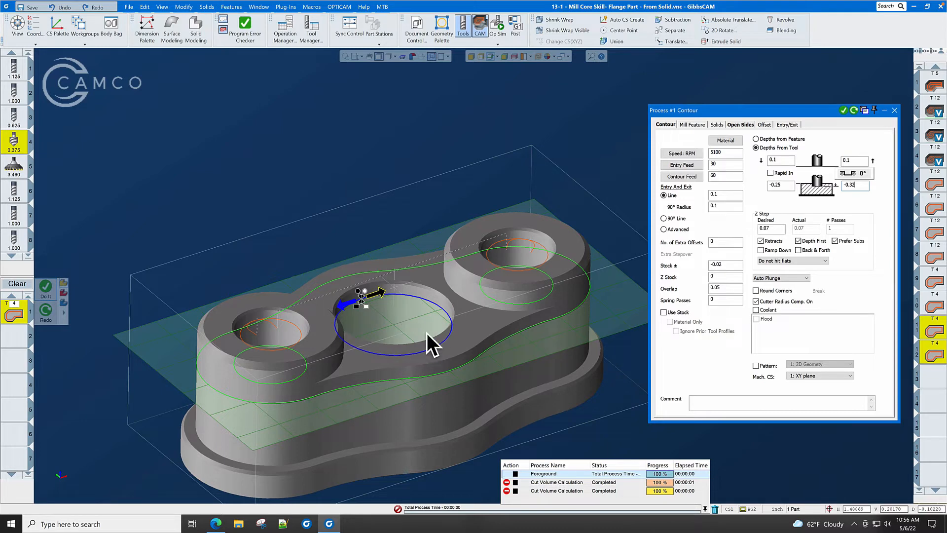
left_click(843, 110)
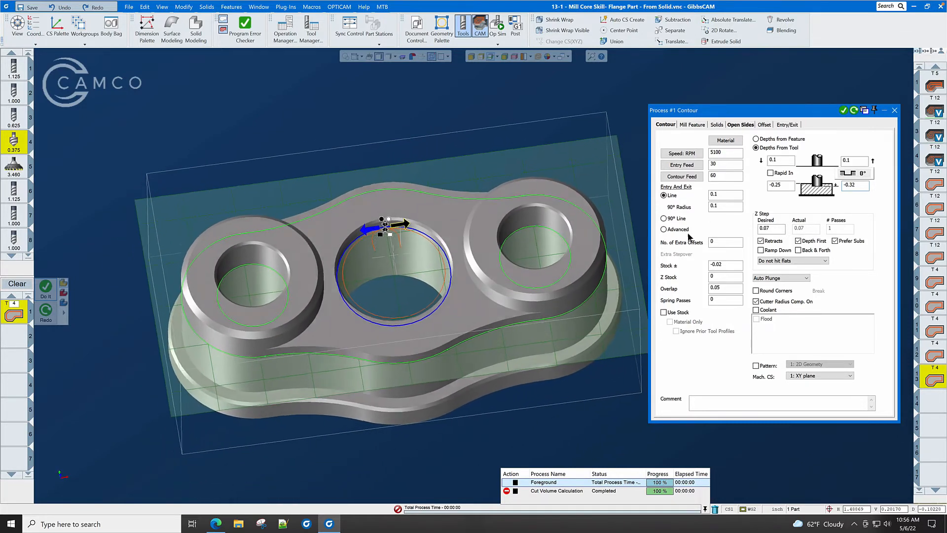
left_click(892, 113)
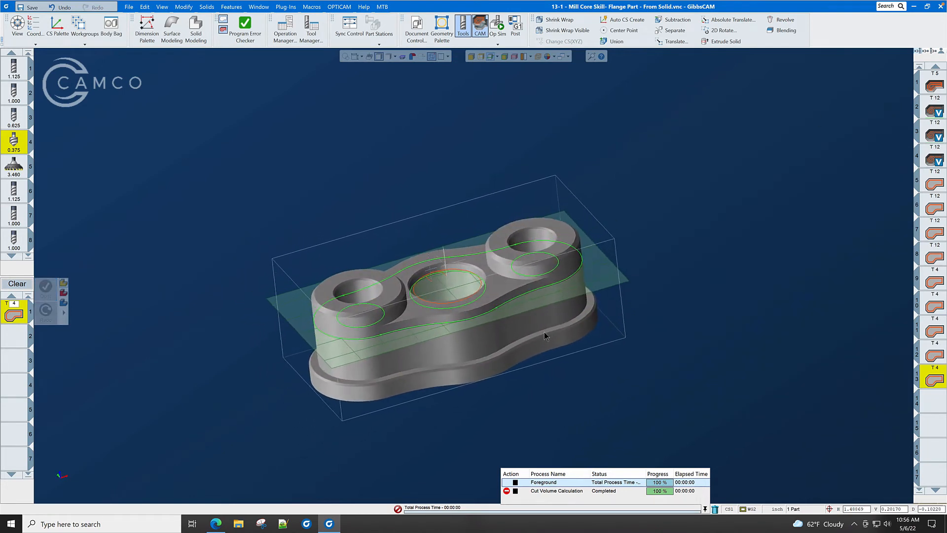
Step: Select the flange solid, open the operation simulation and set it to start at operation 13
left_click(555, 331)
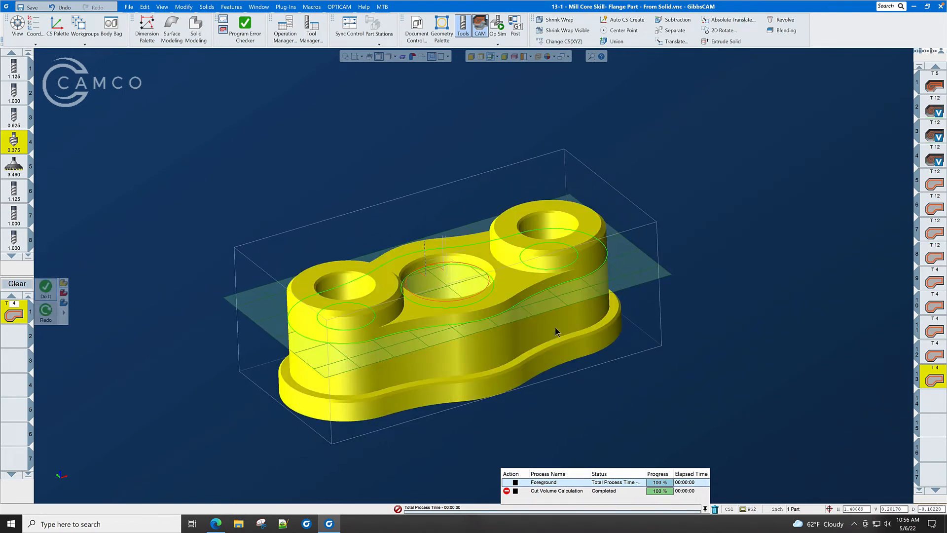
left_click(498, 24)
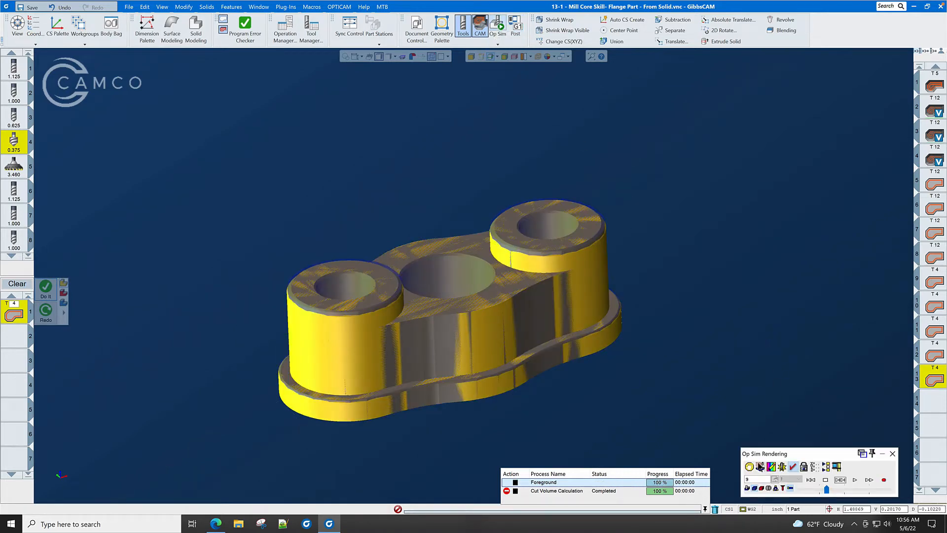
left_click(750, 466)
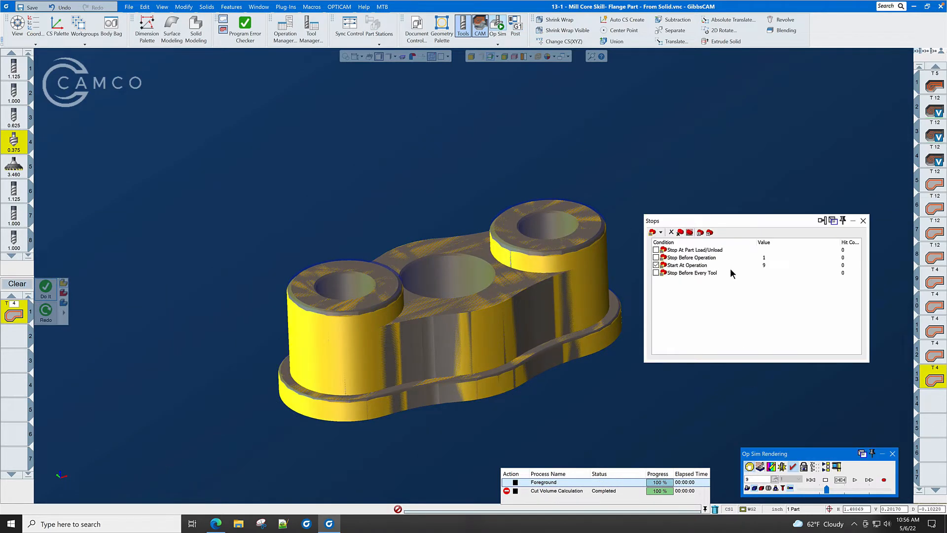
double_click(767, 266)
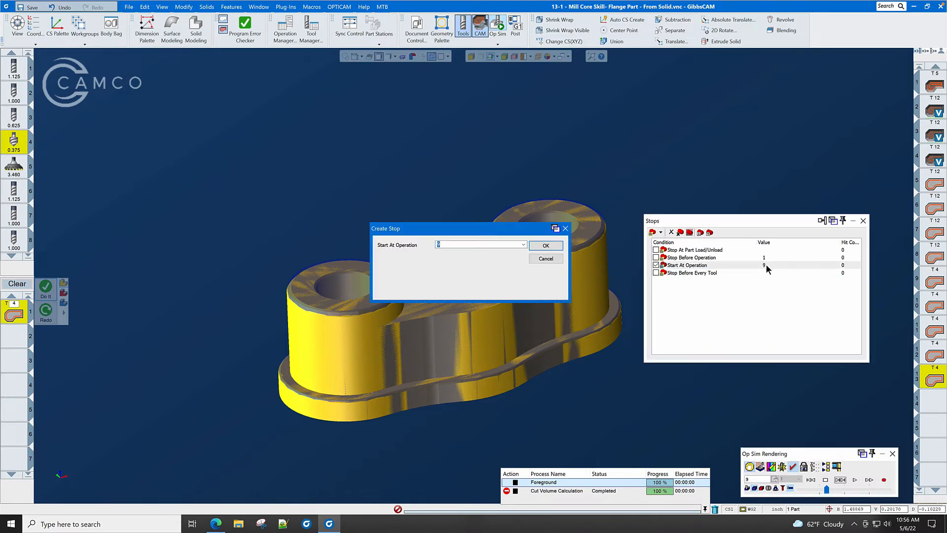
left_click(523, 245)
left_click(502, 322)
left_click(546, 246)
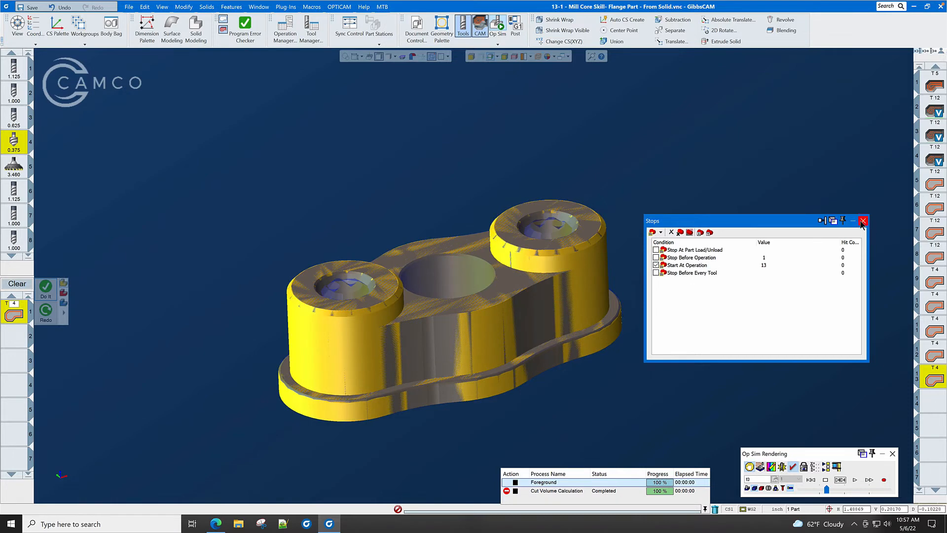
left_click(863, 221)
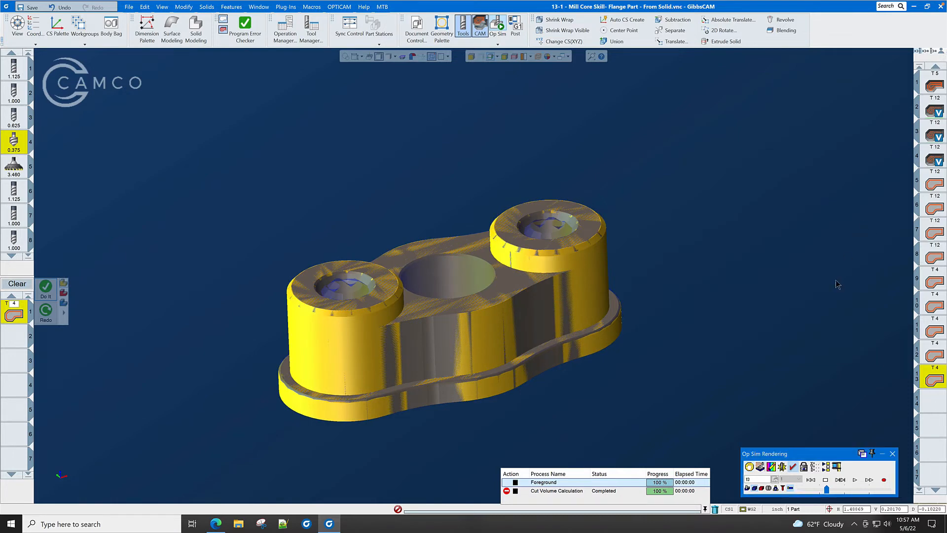
Step: Step through the center bore chamfer in the simulation and examine the tool's clearance to the neighbouring boss
left_click(840, 480)
left_click(842, 482)
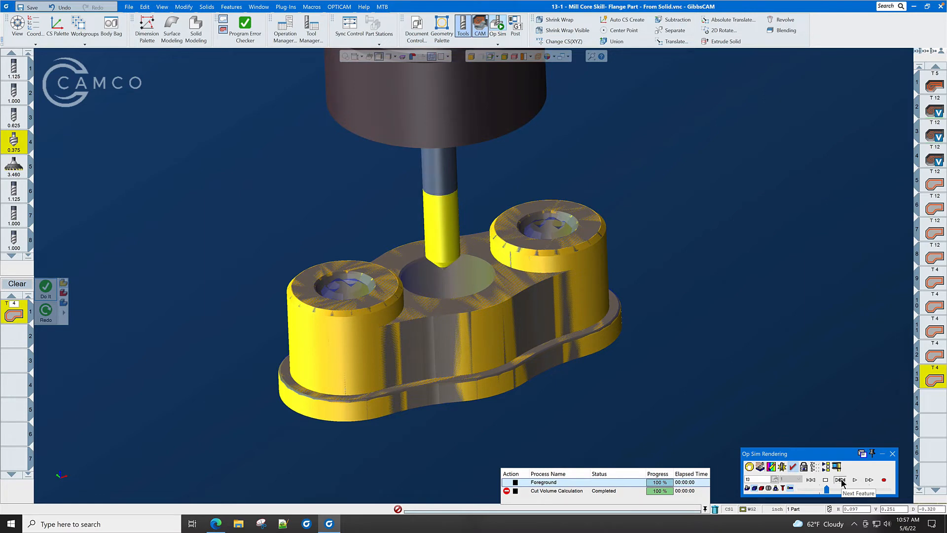
left_click(841, 483)
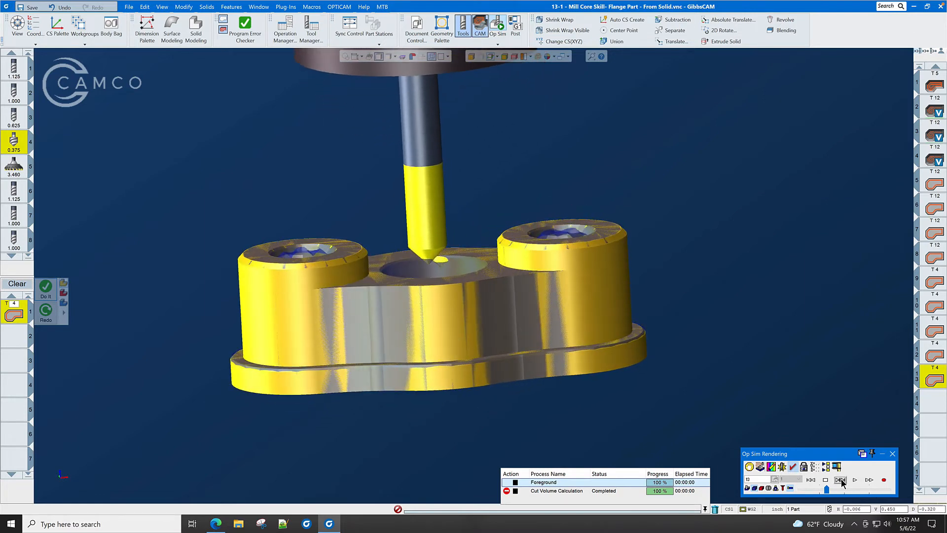
left_click(841, 482)
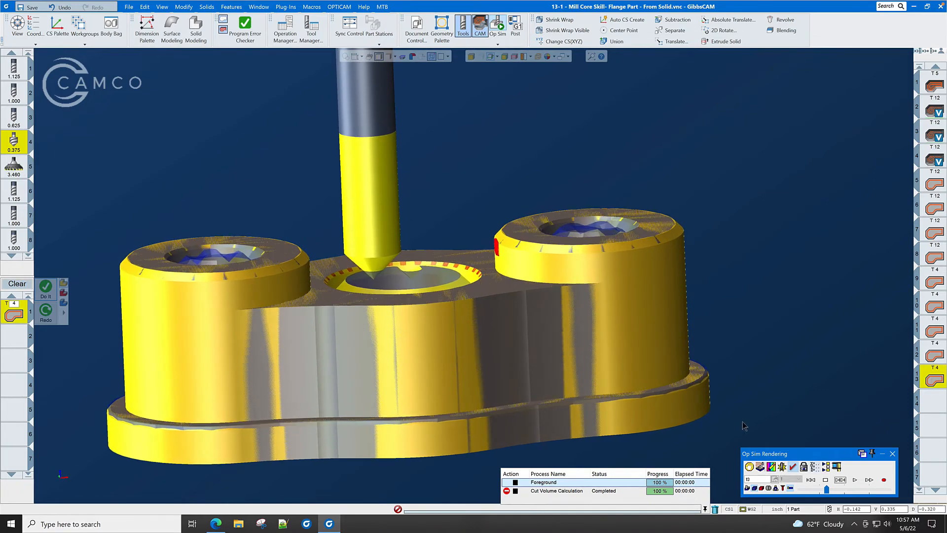
middle_click_drag(518, 283, 564, 295)
middle_click_drag(496, 250, 520, 242)
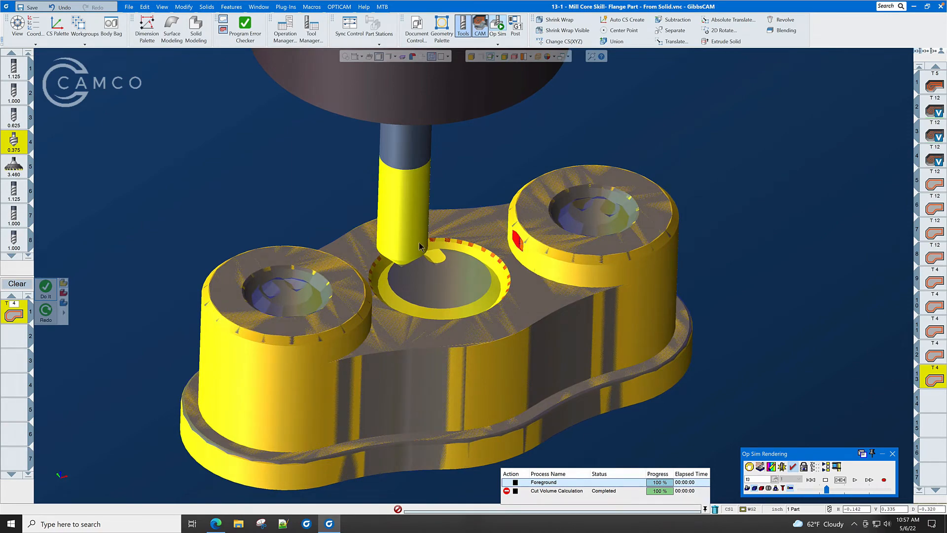
middle_click_drag(419, 246, 540, 249)
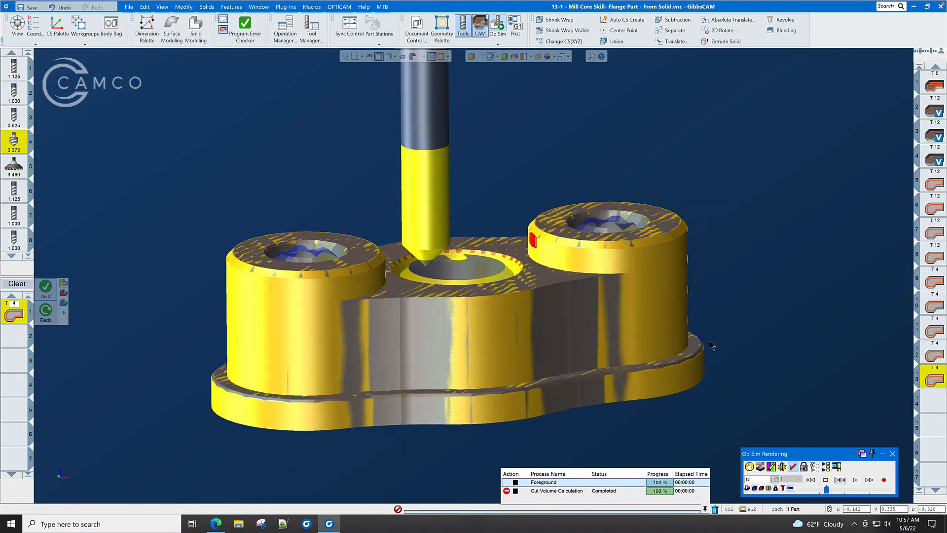
Step: Close the simulation, set operation 13's final depth to -0.4 and redo the center bore chamfer
left_click(892, 453)
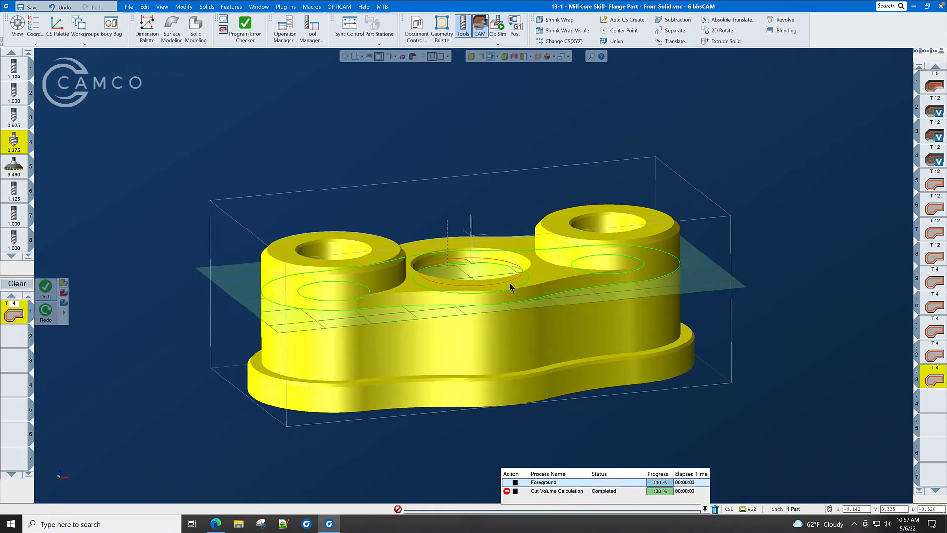
double_click(935, 380)
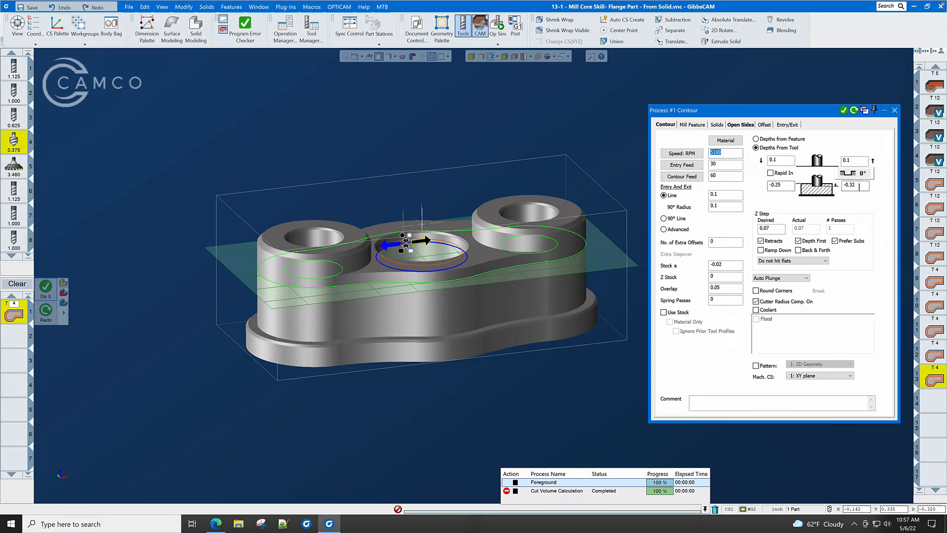
double_click(861, 186)
type("-.25-.15")
key("Return")
left_click(854, 110)
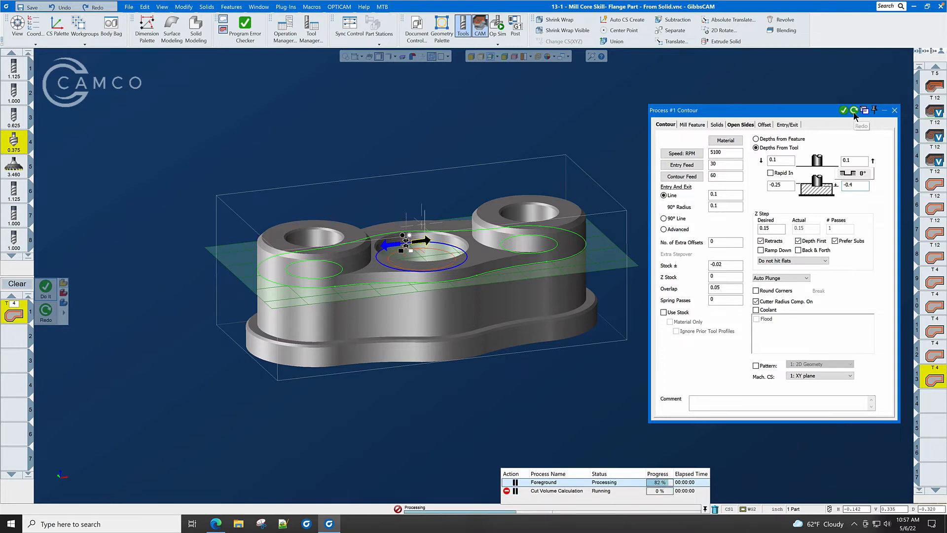
left_click(895, 110)
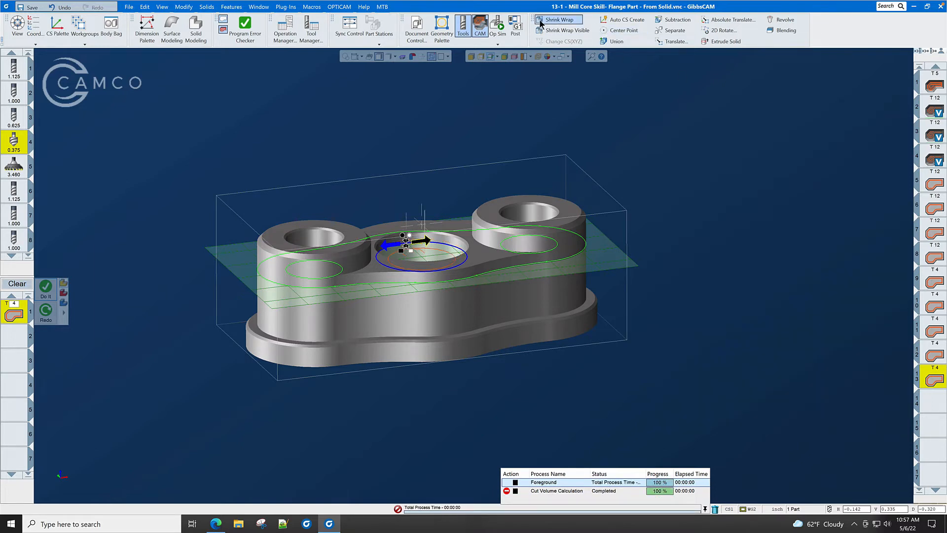
Step: Simulate the revised center bore chamfer on the flange solid and examine the cut result
left_click(511, 311)
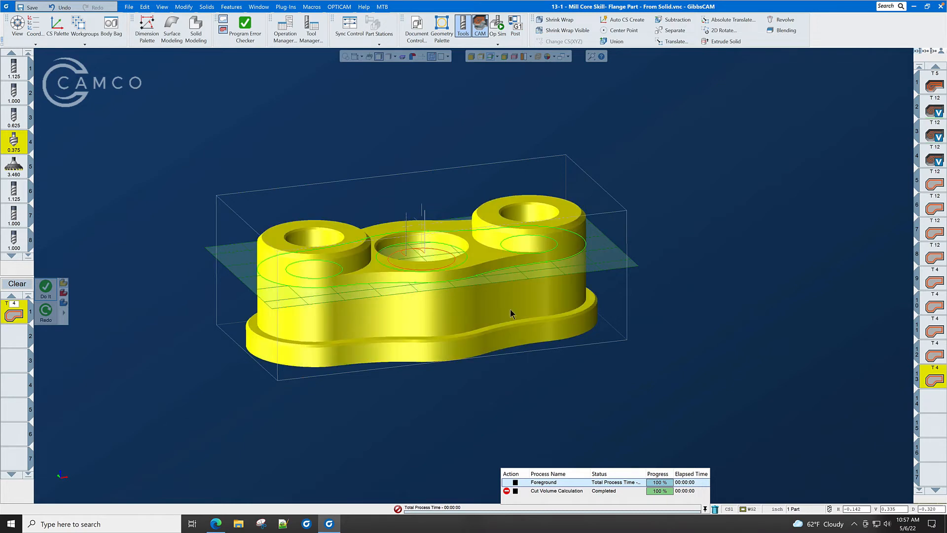
left_click(499, 24)
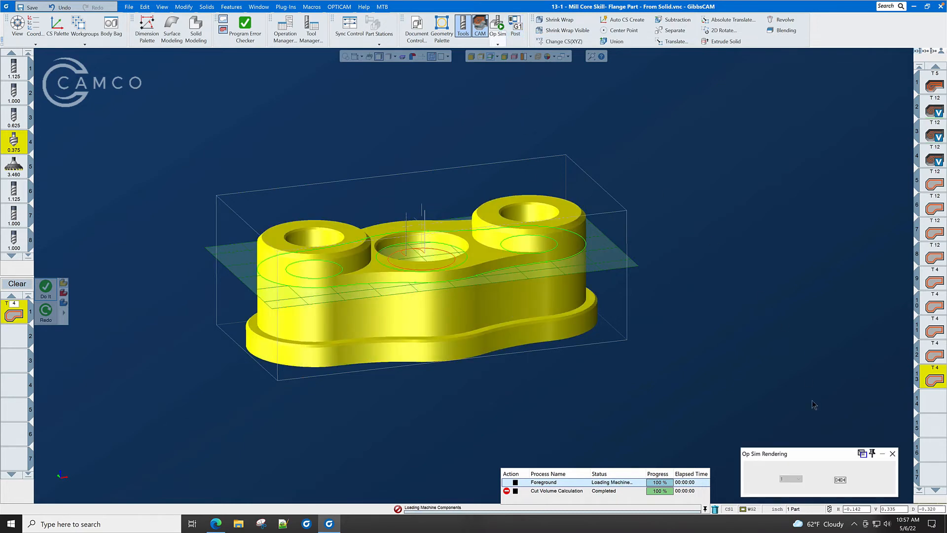
left_click(855, 481)
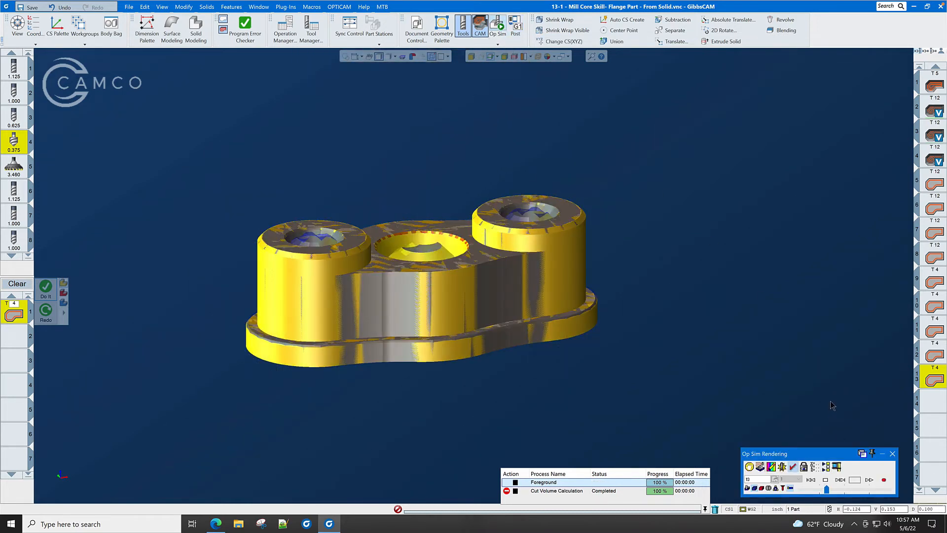
middle_click_drag(488, 237, 367, 267)
middle_click_drag(438, 268, 732, 365)
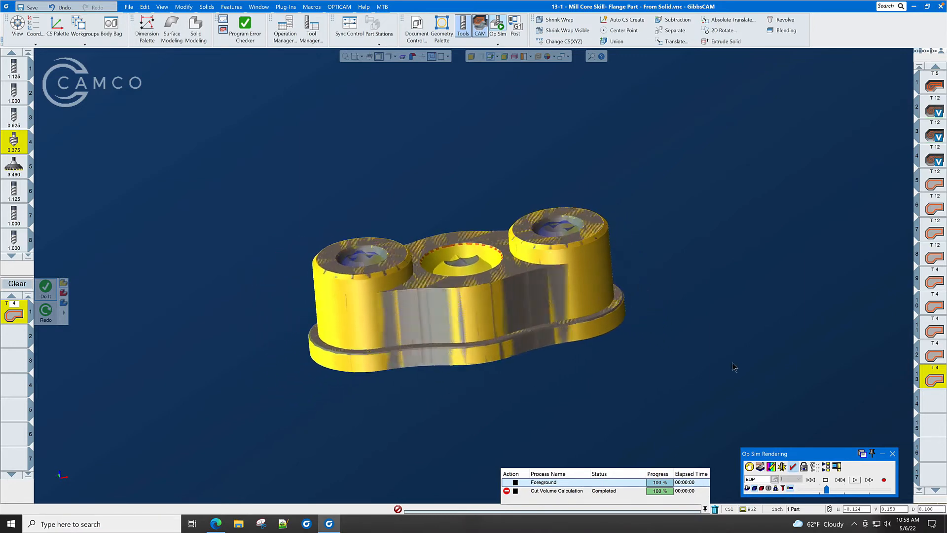
left_click(893, 453)
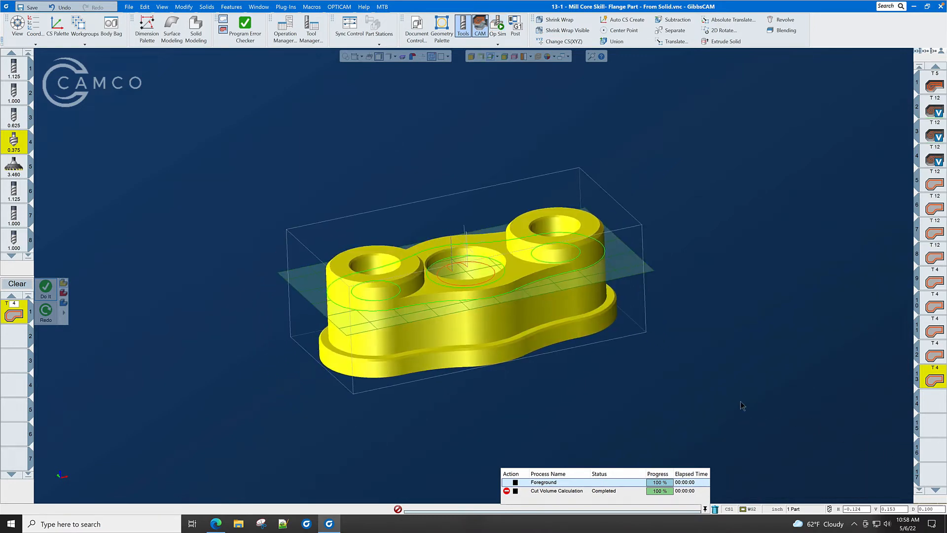
Step: Reopen the contour process and set its surface depth to -1 and final depth to -1.15 for the base chamfer
scroll(735, 378, "up", 3)
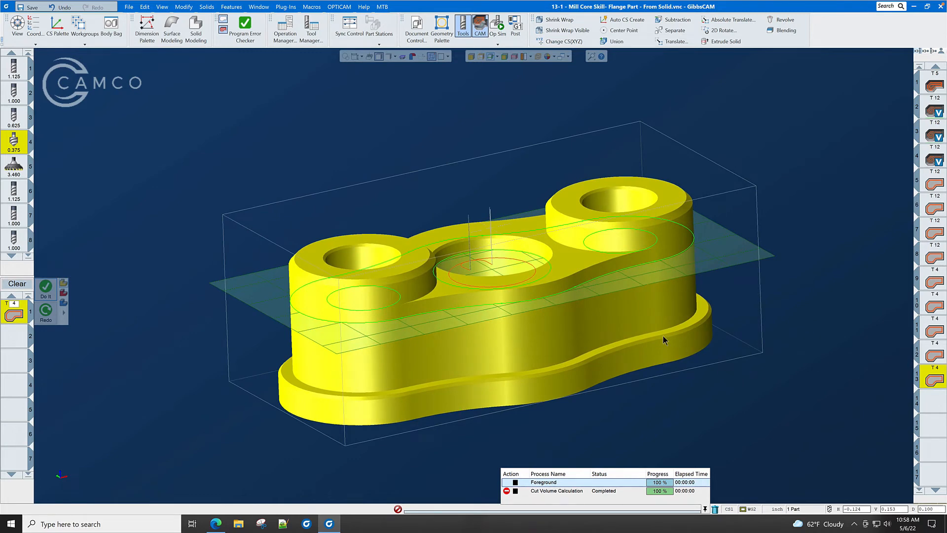
scroll(663, 335, "down", 2)
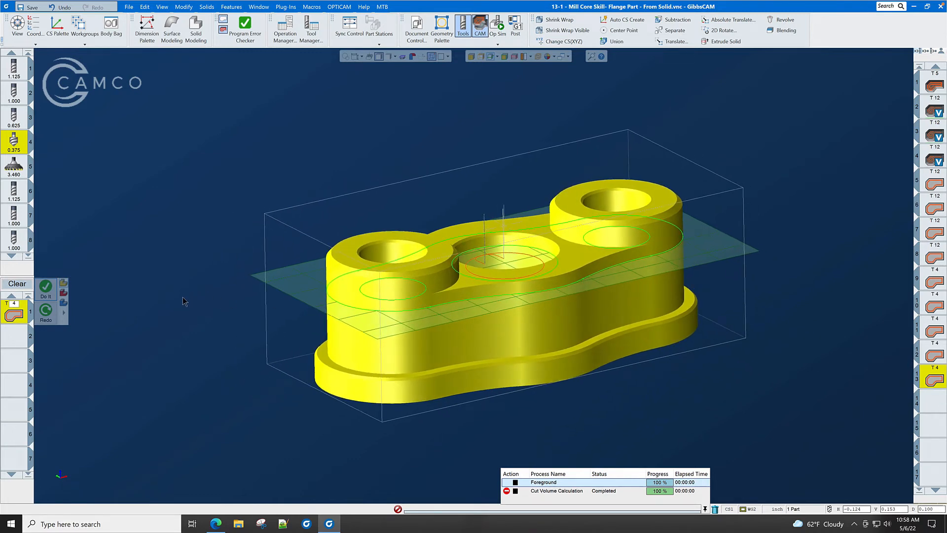
double_click(14, 315)
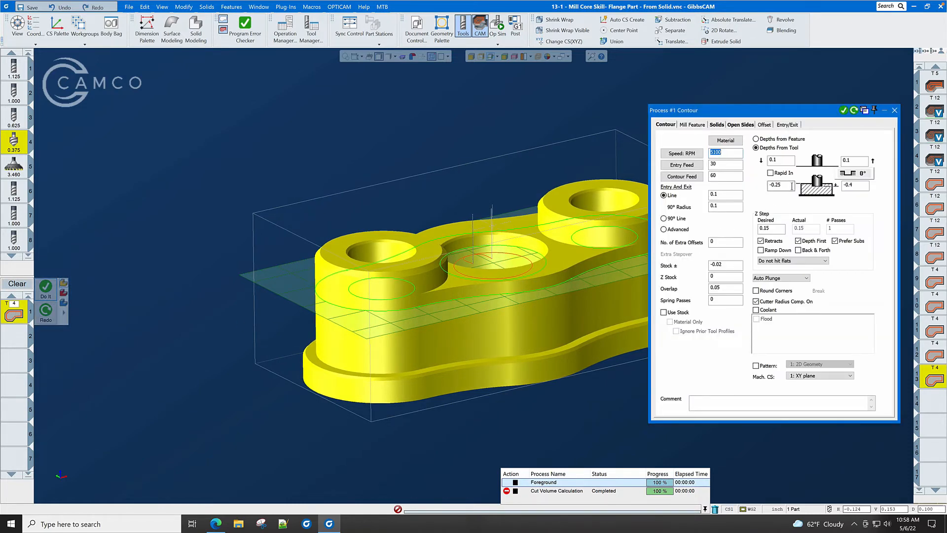
double_click(790, 186)
middle_click_drag(634, 316, 614, 324)
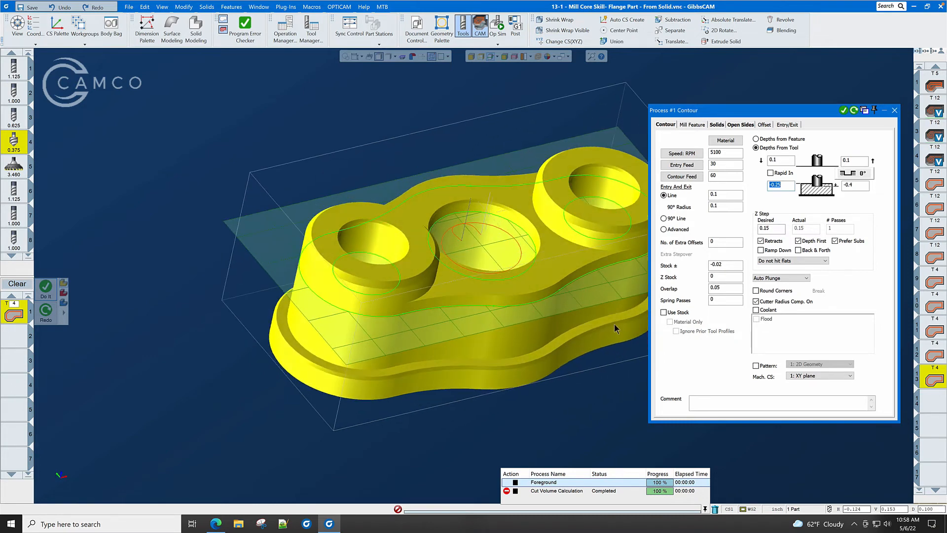
scroll(608, 320, "up", 4)
scroll(609, 322, "up", 2)
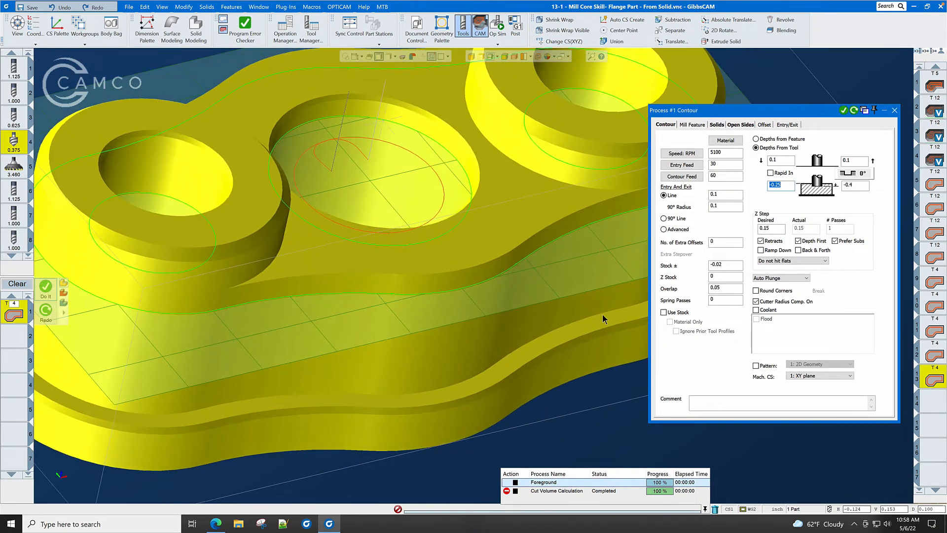
type("-1")
left_click(858, 186)
left_click(722, 264)
double_click(725, 264)
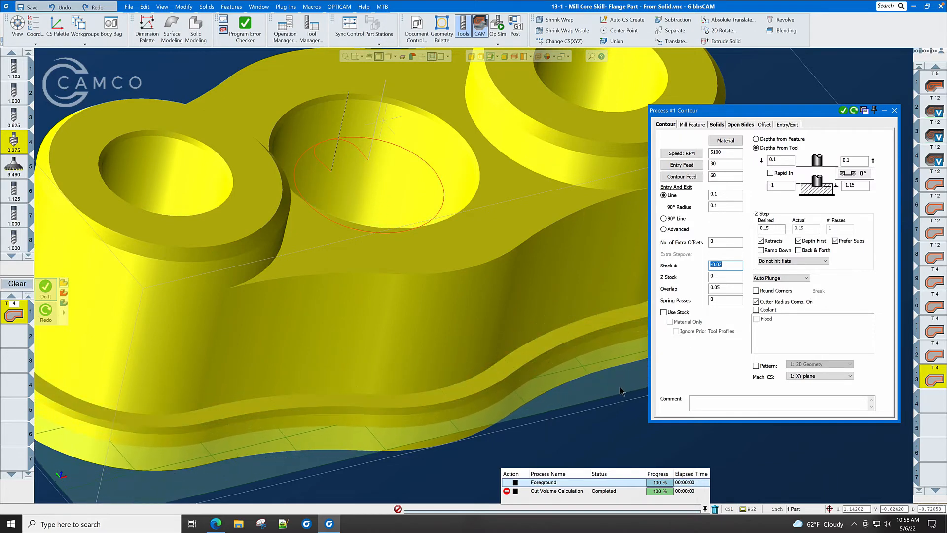
Step: Select the outer profile of the flange base, generate its chamfer contour operation and close the process settings
left_click(452, 420)
scroll(439, 299, "down", 5)
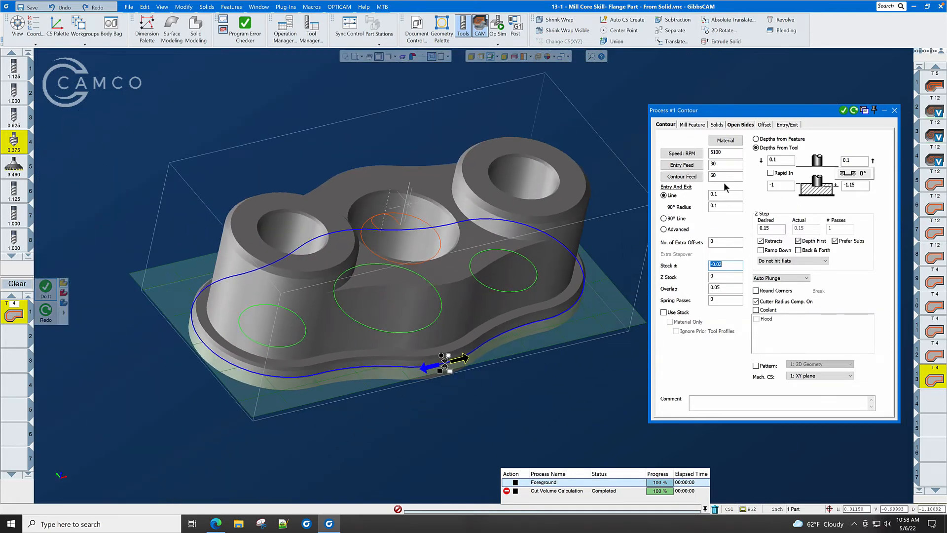
left_click(844, 111)
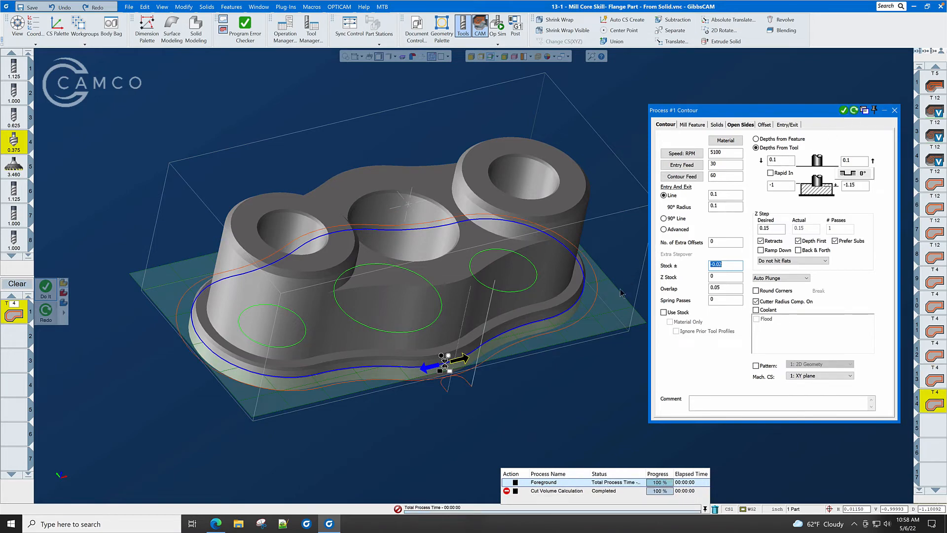
left_click(894, 110)
Step: Open the operation simulation for the flange solid and disable the Start At Operation stop
middle_click_drag(622, 176, 555, 193)
left_click(555, 193)
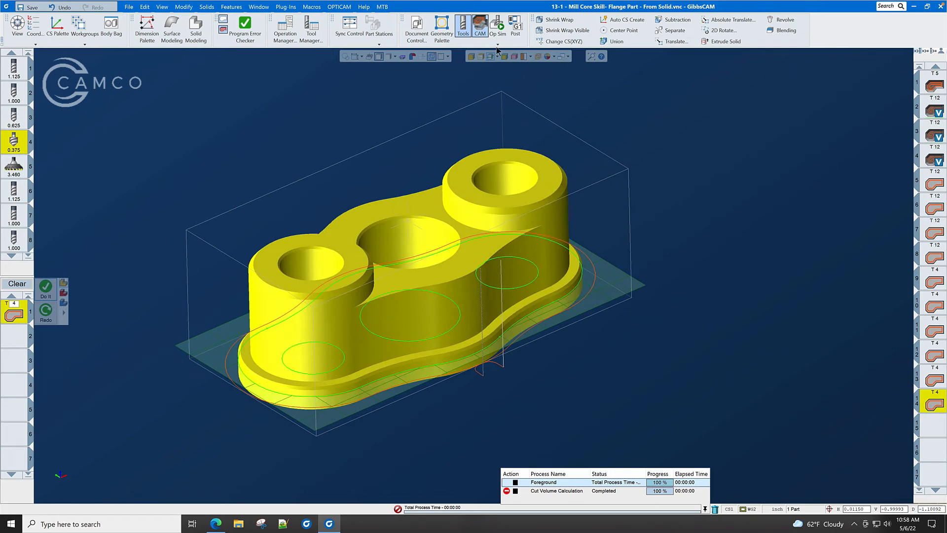
left_click(500, 25)
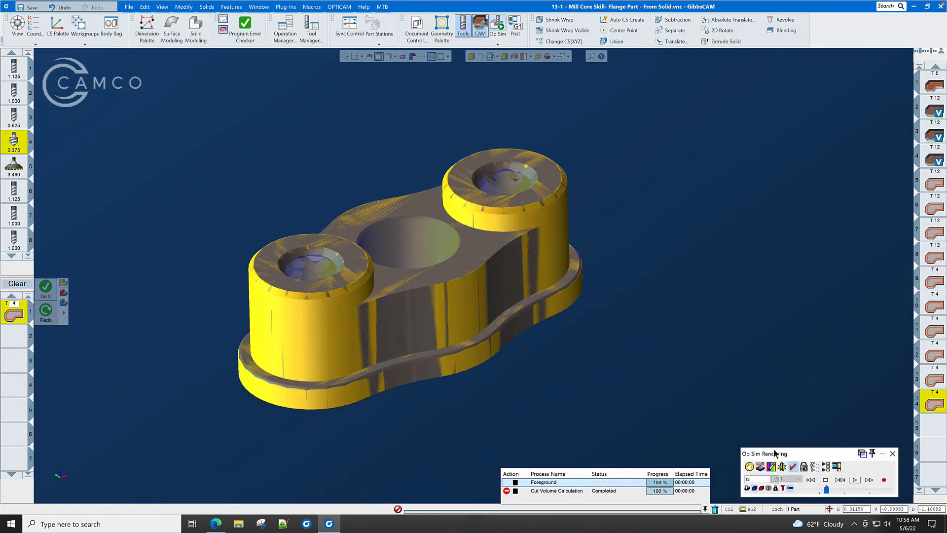
left_click(812, 480)
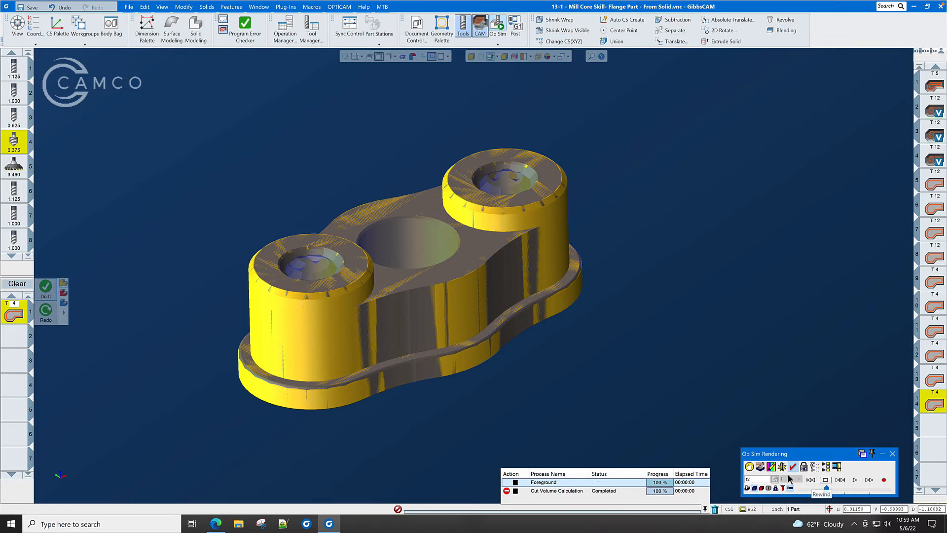
left_click(750, 467)
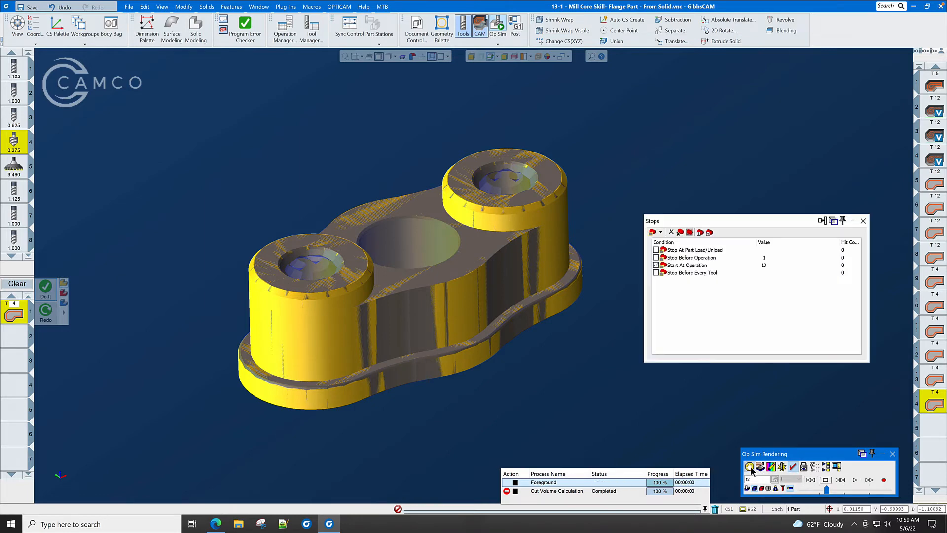
left_click(656, 265)
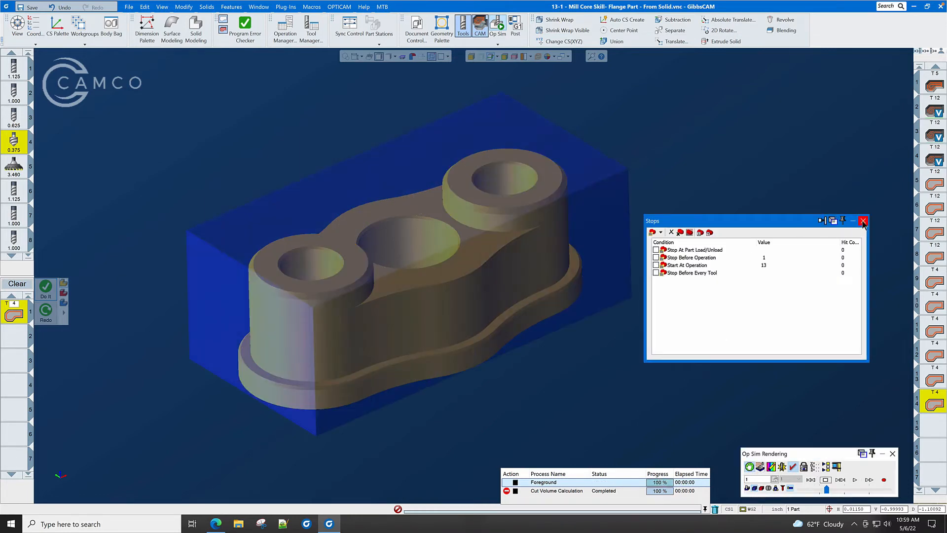
left_click(864, 221)
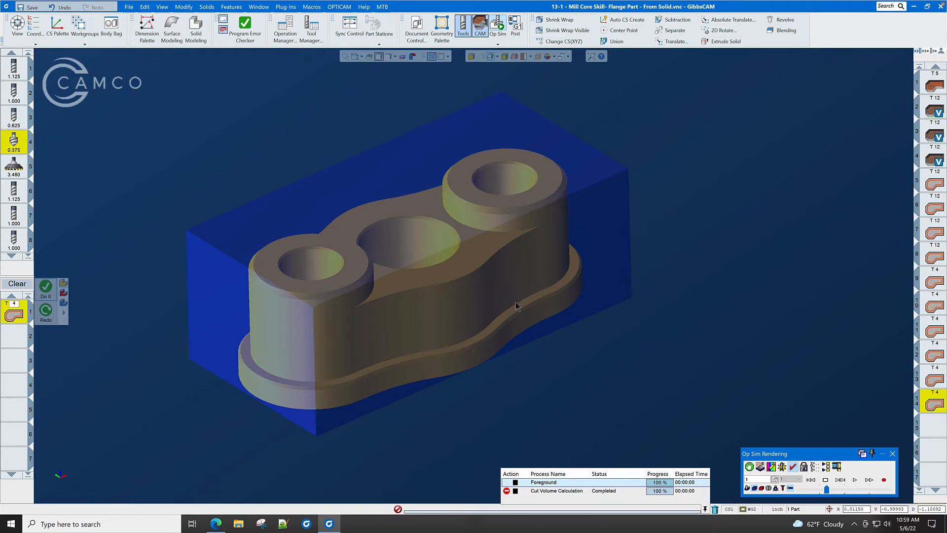
Step: Play the simulation of the whole program from the first operation at an increased speed
left_click(853, 479)
left_click_drag(827, 489, 843, 490)
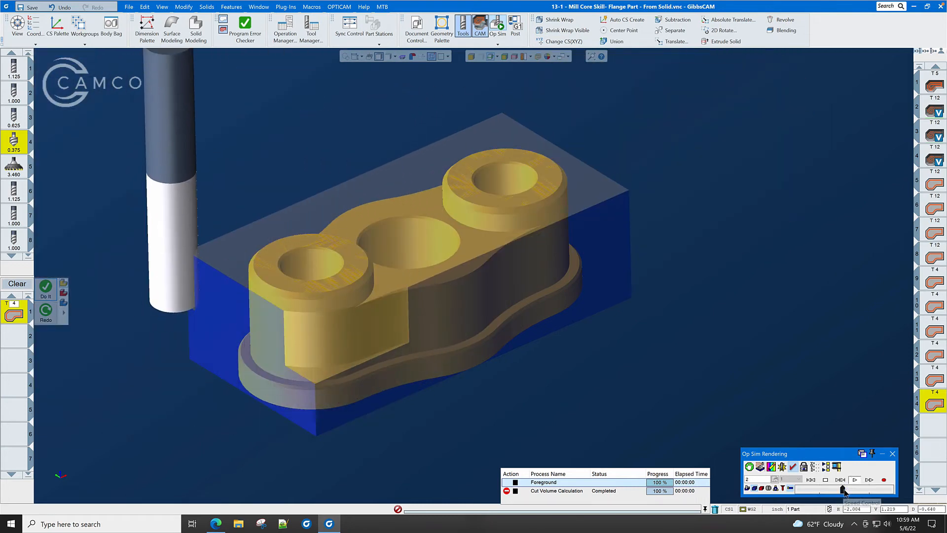
left_click_drag(843, 490, 853, 490)
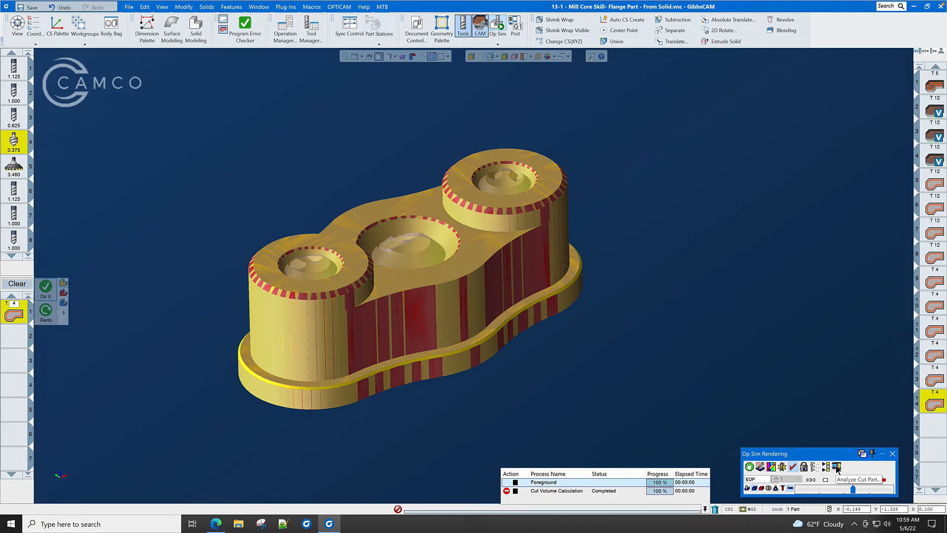
Step: Analyze the cut part for Remaining Material, examine the bores and walls, and close the analysis and simulation
left_click(837, 466)
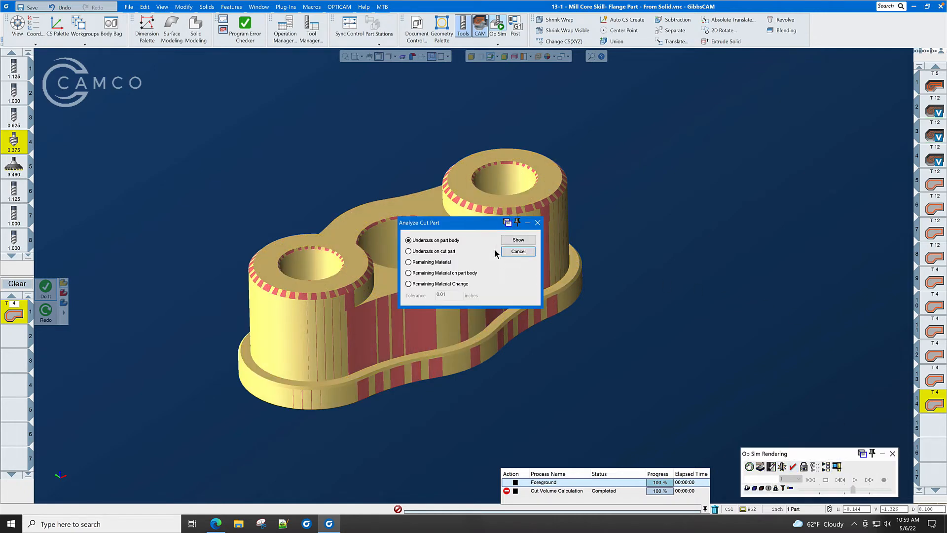
left_click_drag(479, 226, 694, 214)
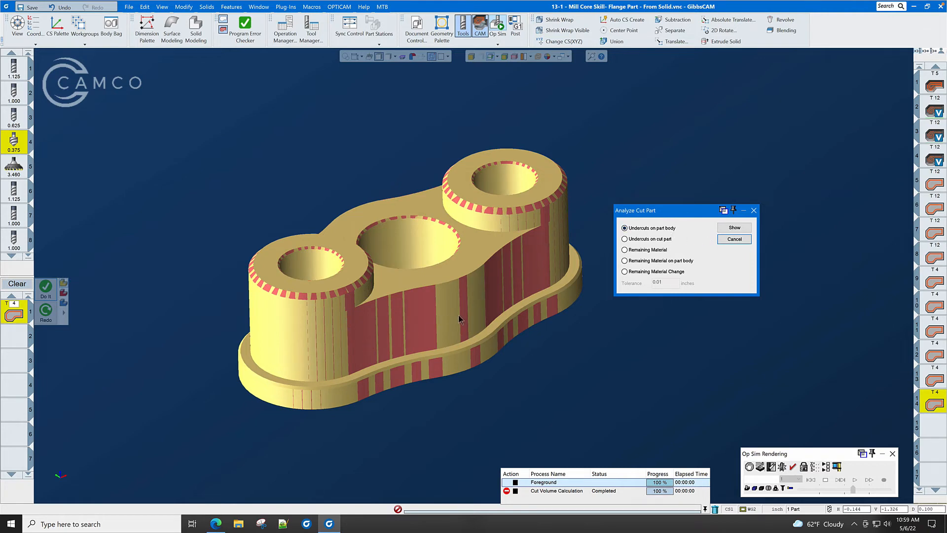
left_click(624, 250)
left_click(735, 228)
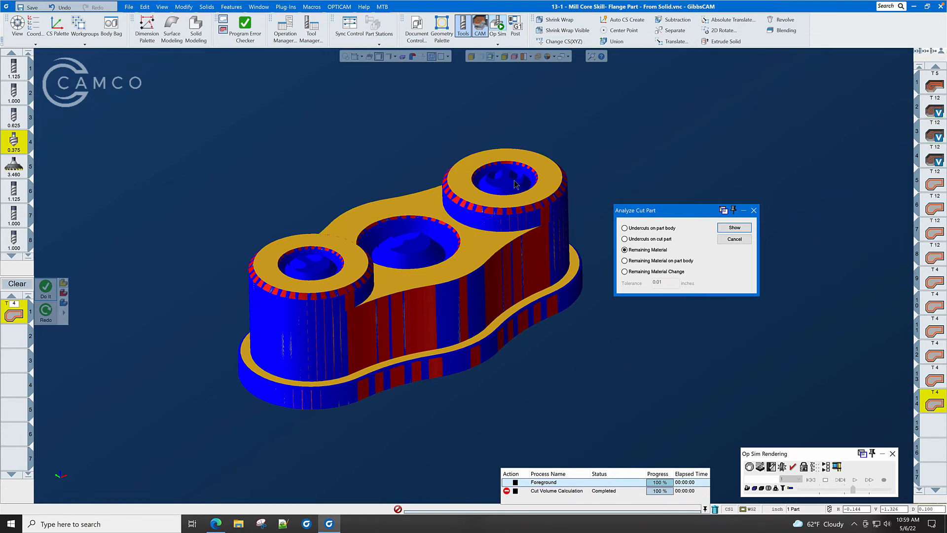
middle_click_drag(514, 184, 453, 229)
middle_click_drag(656, 174, 660, 174)
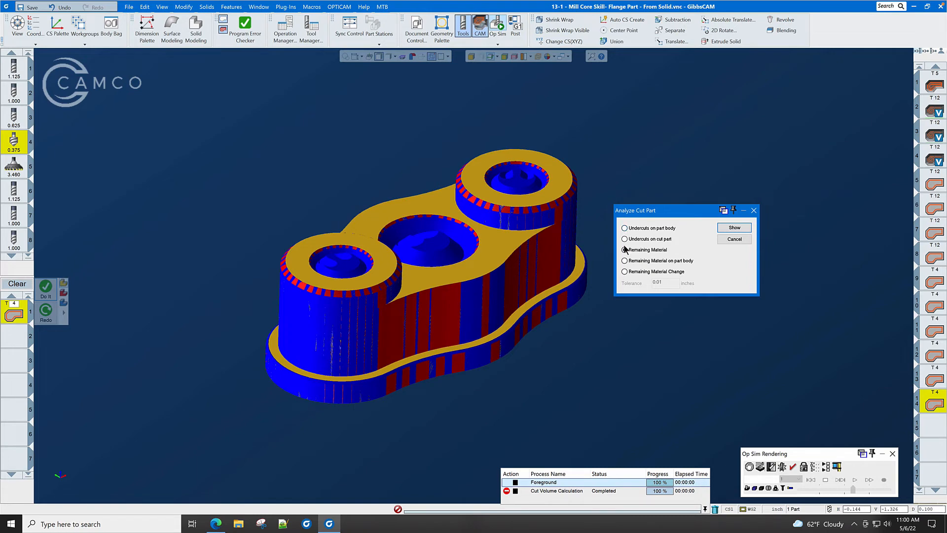
left_click(754, 211)
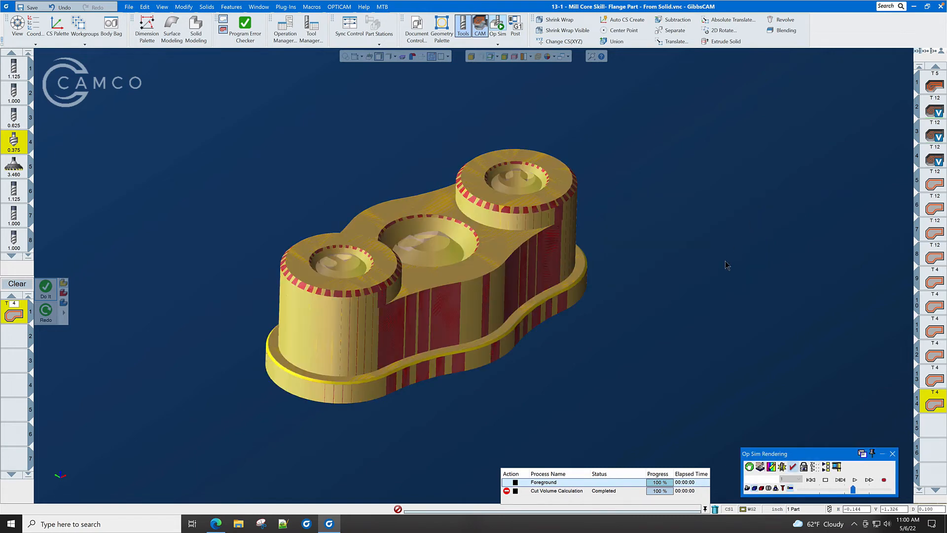
left_click(893, 454)
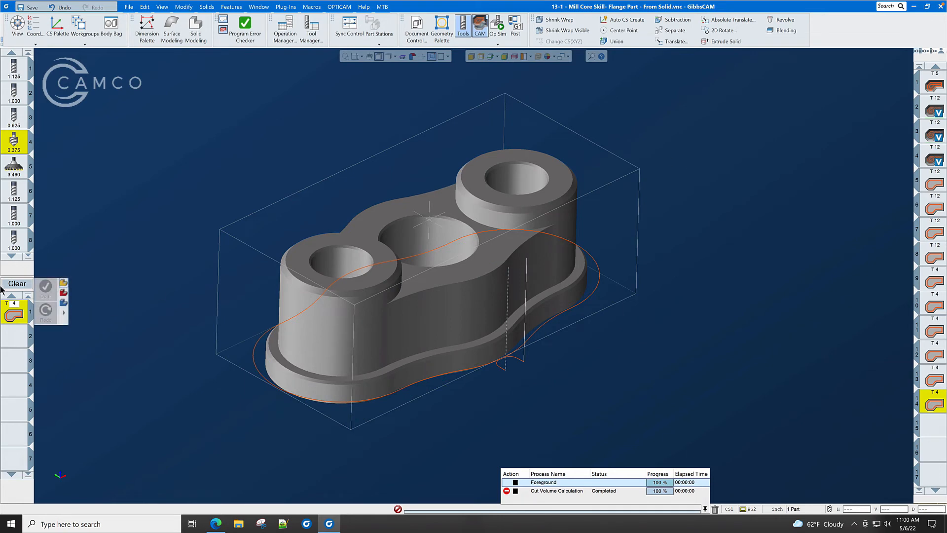
Step: Clear the process list, select the flange solid and open the Hole Manager
left_click(16, 284)
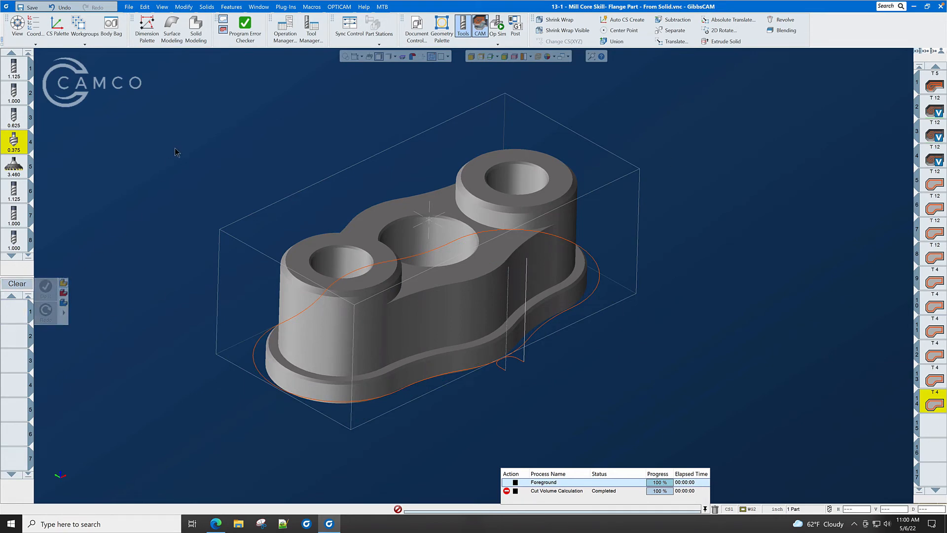
left_click(454, 326)
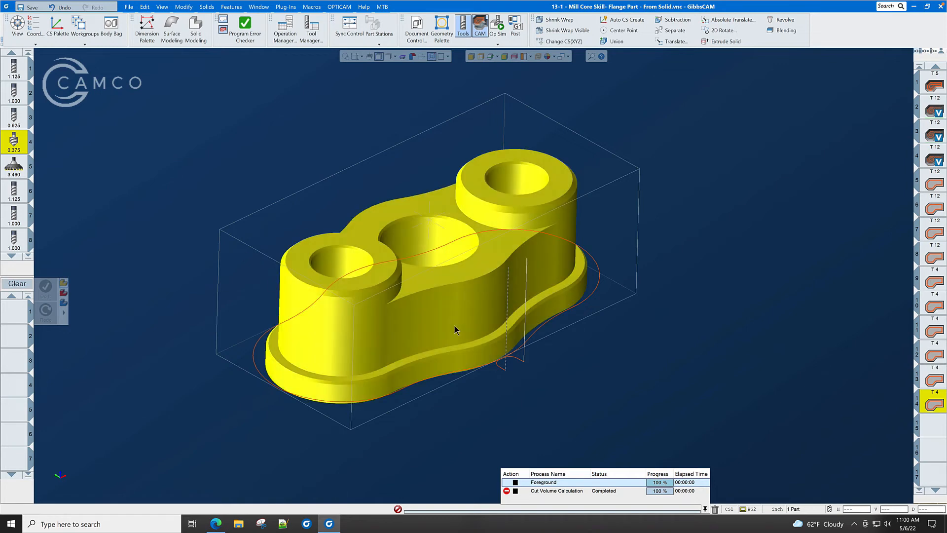
left_click(232, 7)
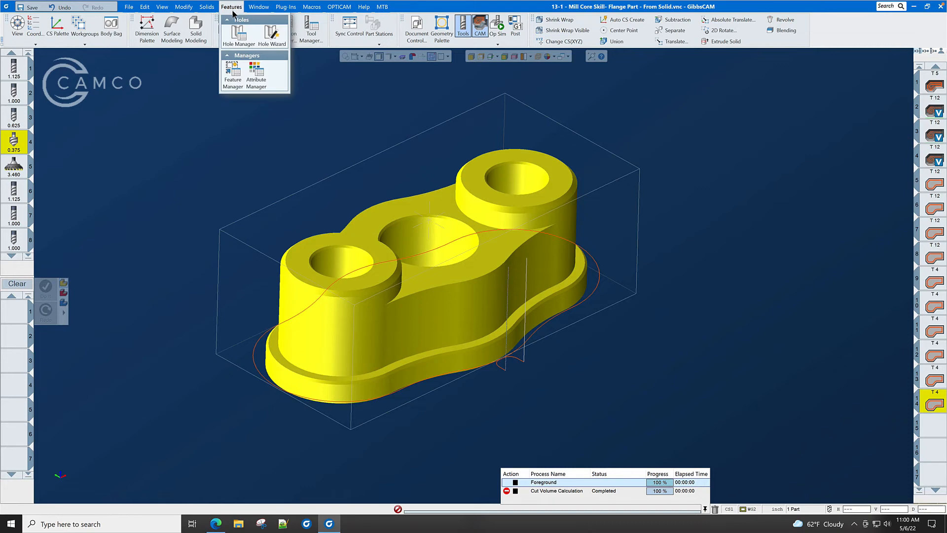
left_click(239, 33)
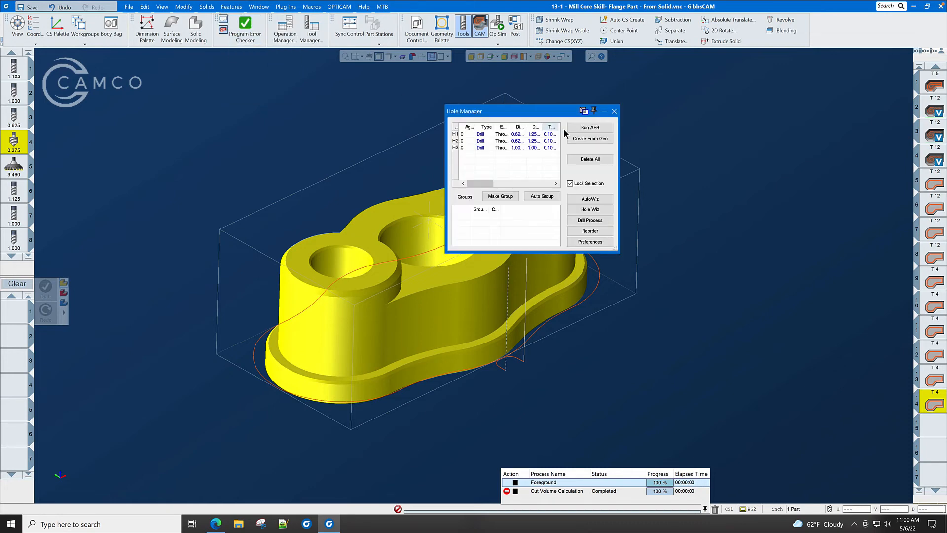
Step: Run automatic feature recognition (AFR) on the flange solid, make operation position 15 current, deselect the solid and show its hole features
left_click(589, 128)
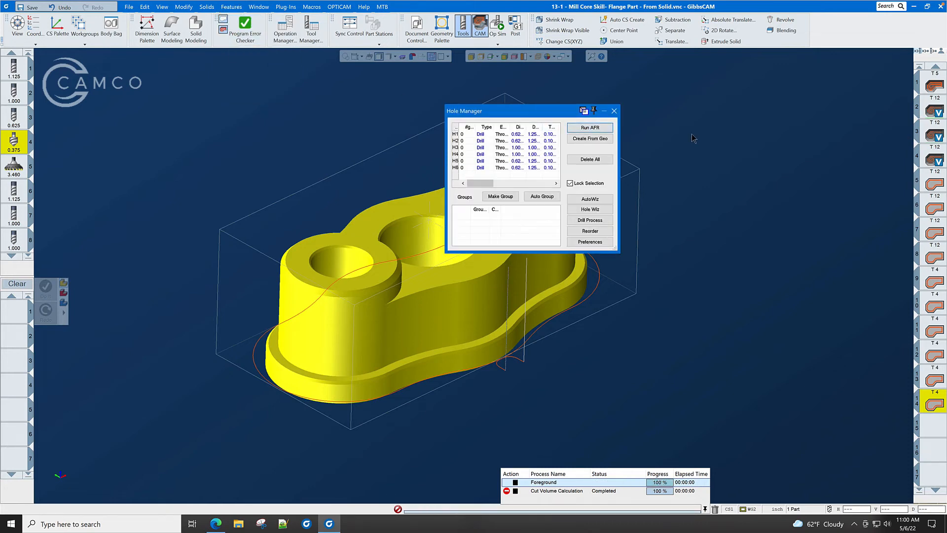
left_click(614, 111)
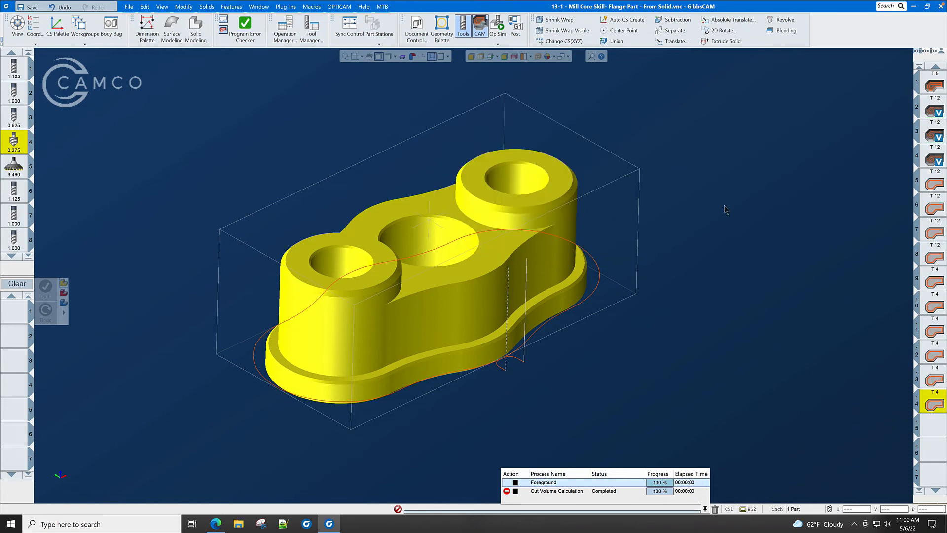
left_click(932, 426)
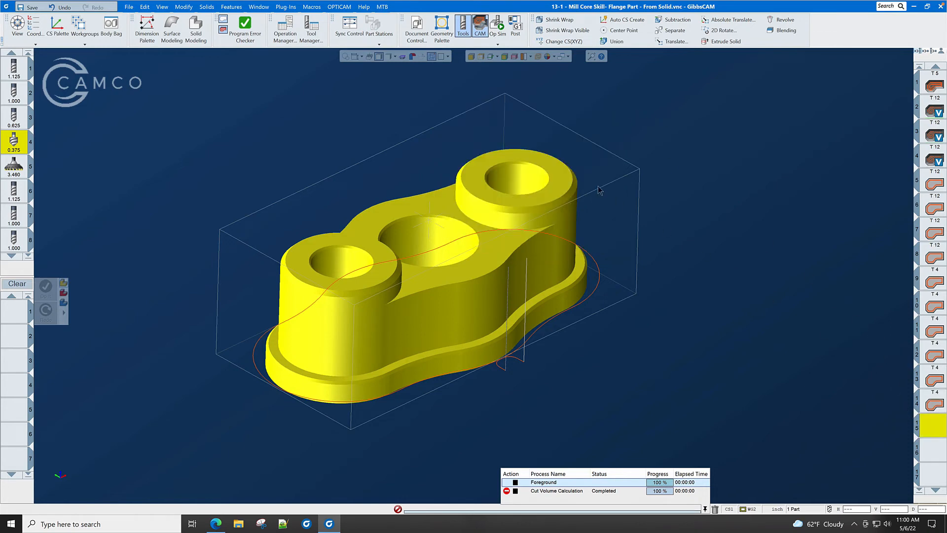
left_click(380, 110)
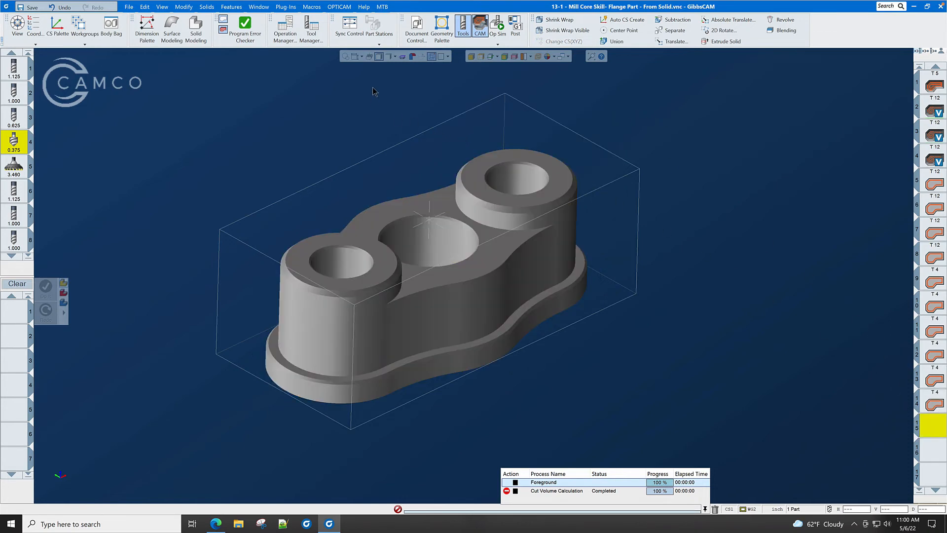
left_click(368, 57)
Step: Examine the hole definition and segment data of the rear boss's bore, and deselect the hole
left_click(519, 183)
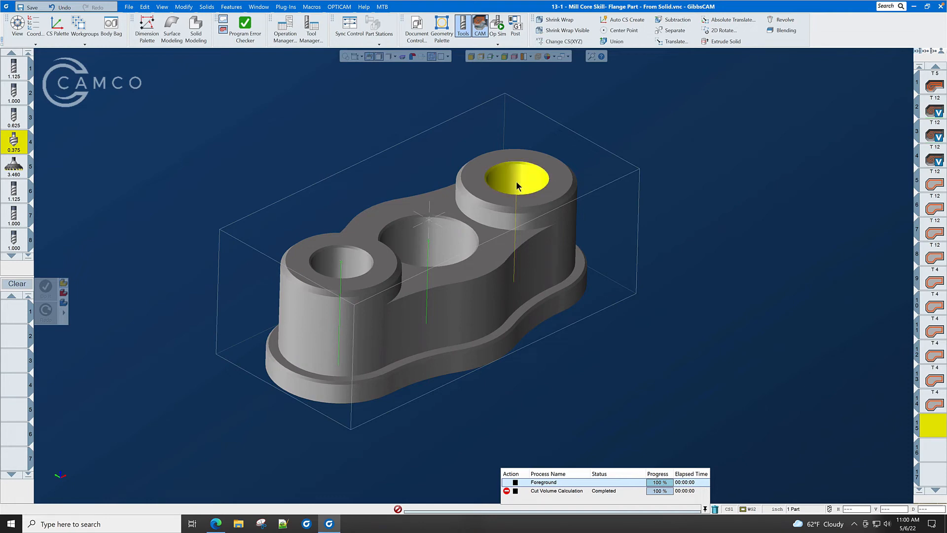
right_click(518, 184)
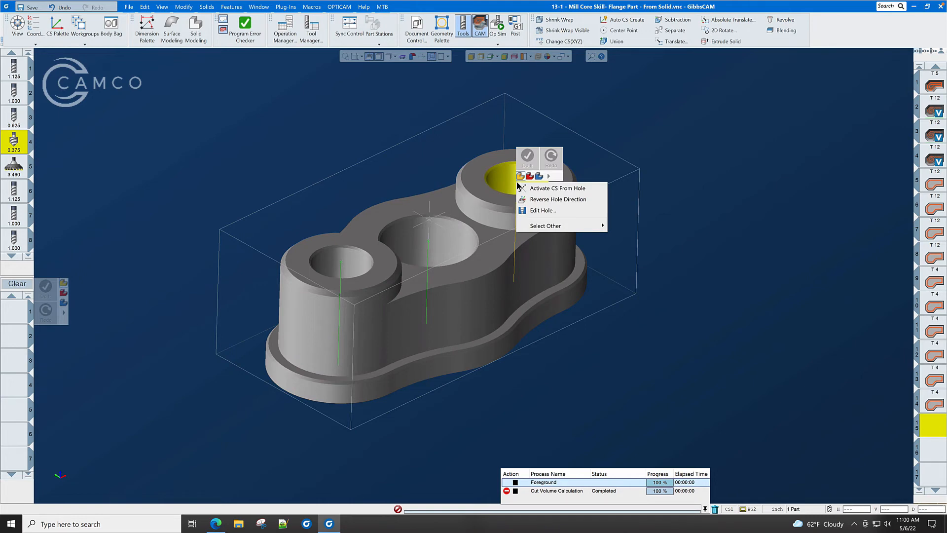
left_click(537, 211)
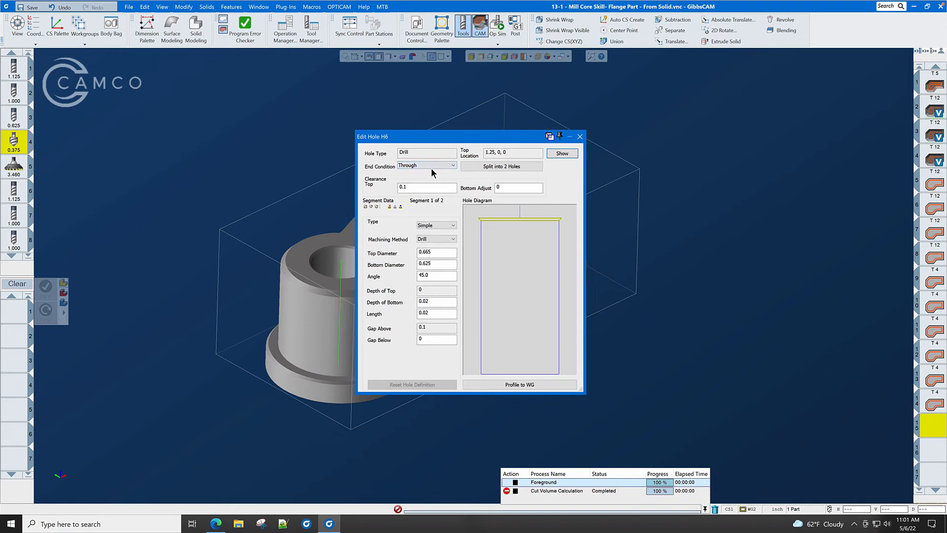
left_click(579, 137)
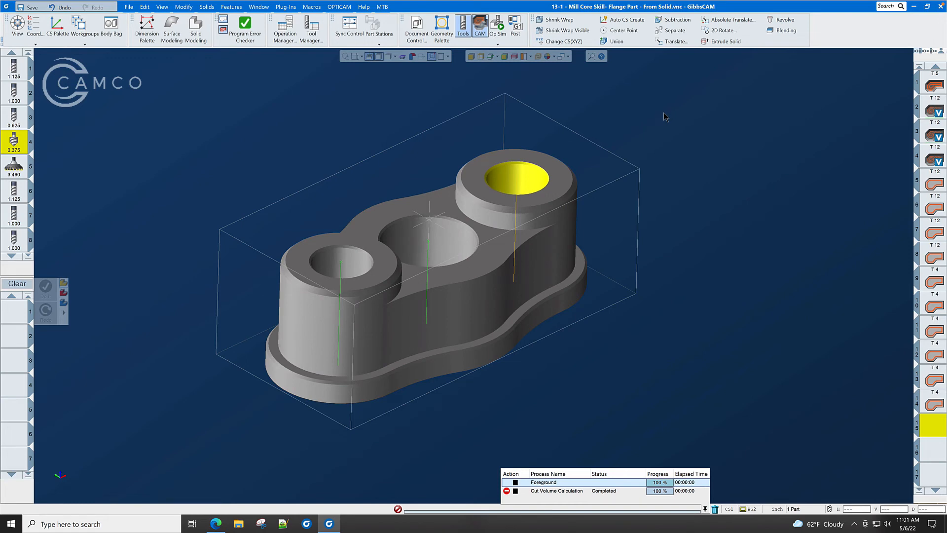
left_click(664, 117)
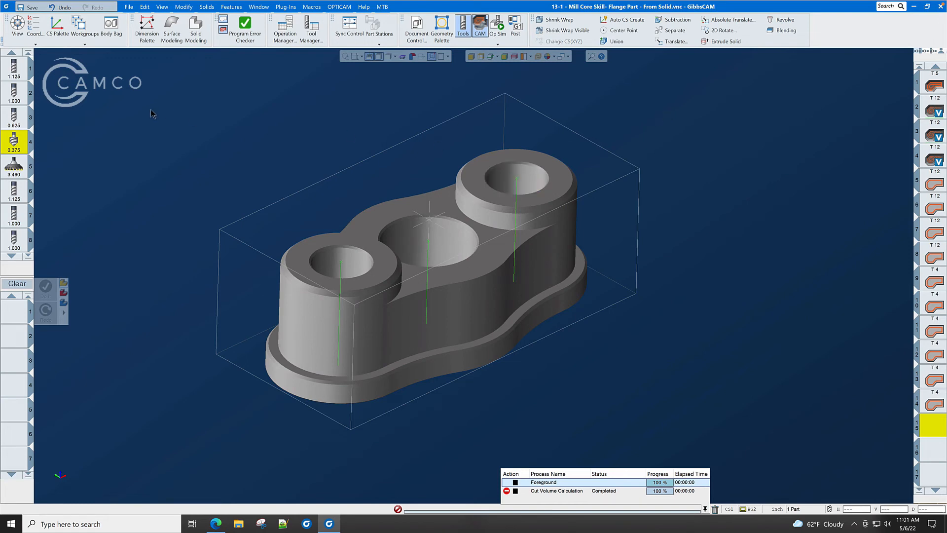
Step: Check the definition of the 5/8" insert drill and create a Holes process with it
mouse_move(16, 120)
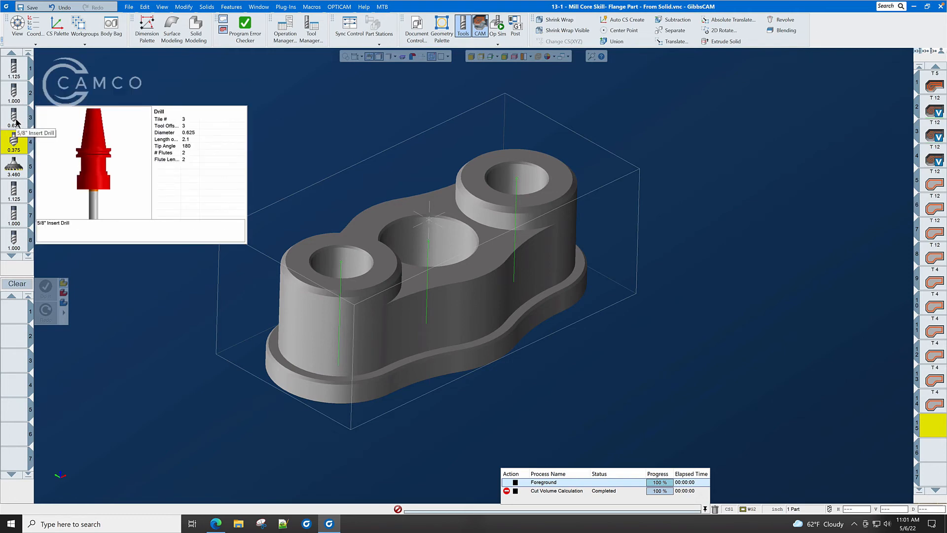
double_click(17, 120)
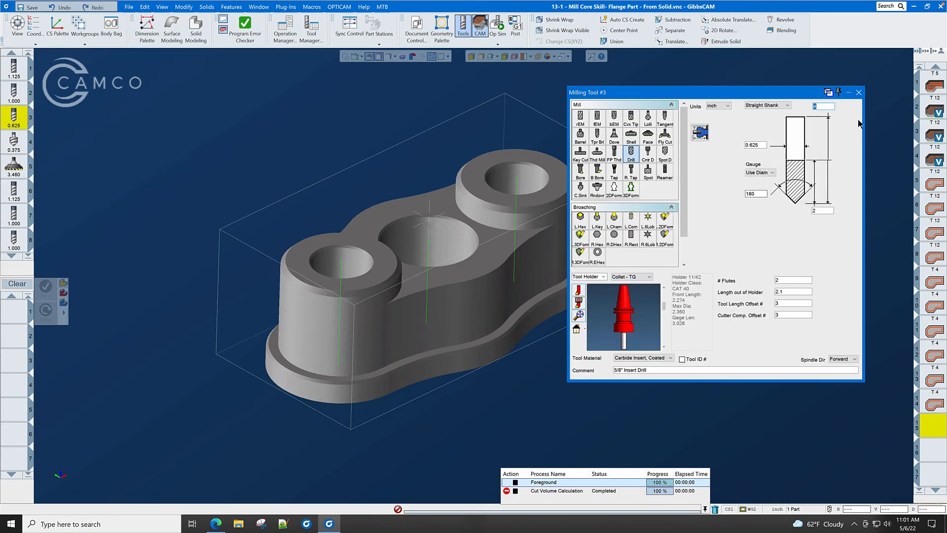
left_click(859, 92)
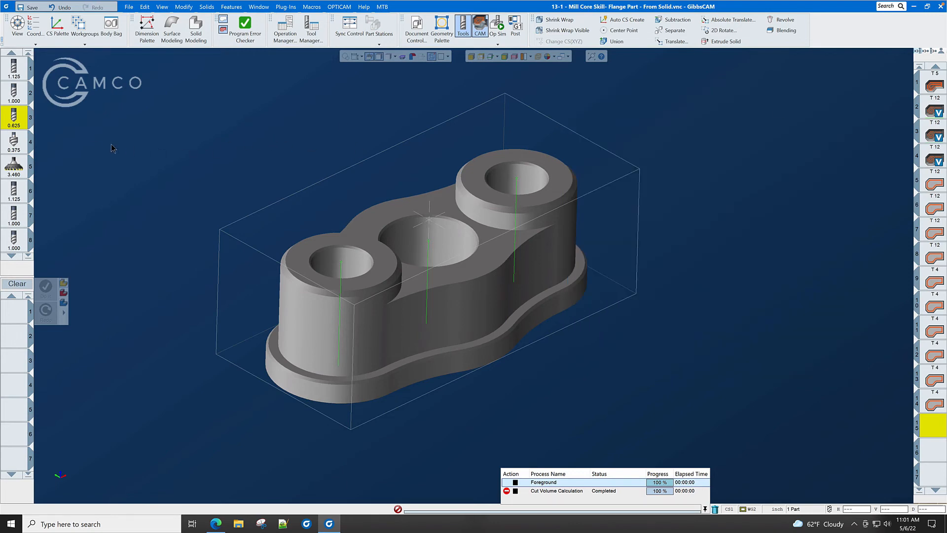
left_click_drag(29, 122, 15, 312)
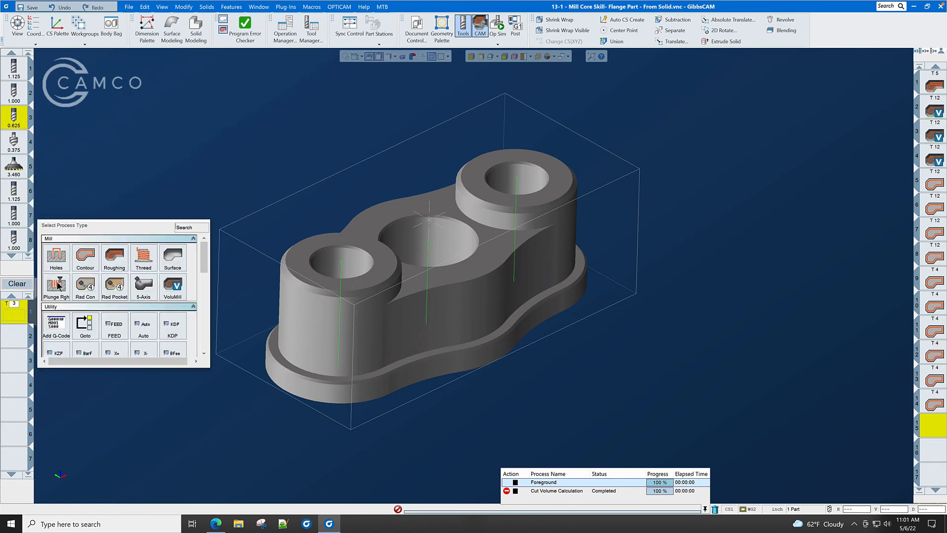
left_click(57, 262)
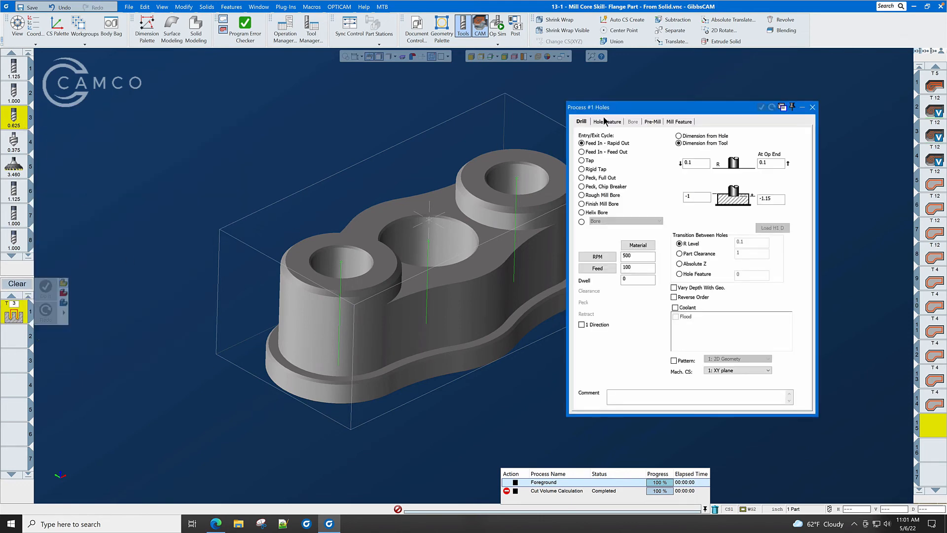
left_click_drag(721, 110, 772, 106)
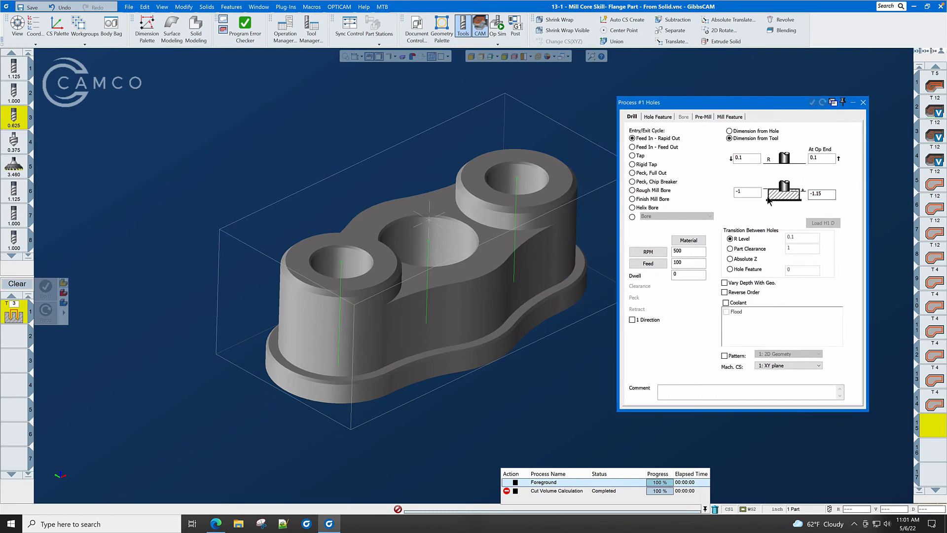
Step: In the process's hole feature settings, set R Level to From Hole Feature and At Op End to Same As R Level
left_click(653, 117)
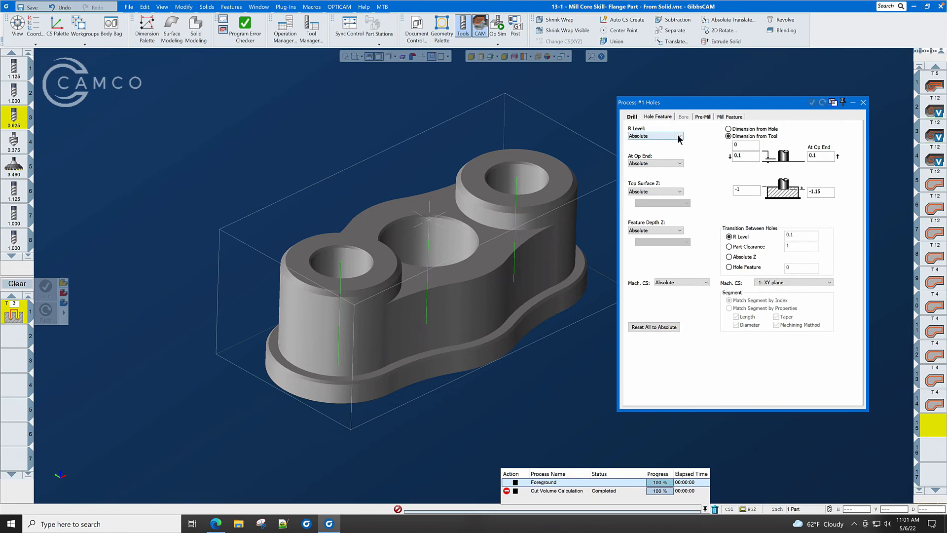
left_click(679, 137)
left_click(672, 154)
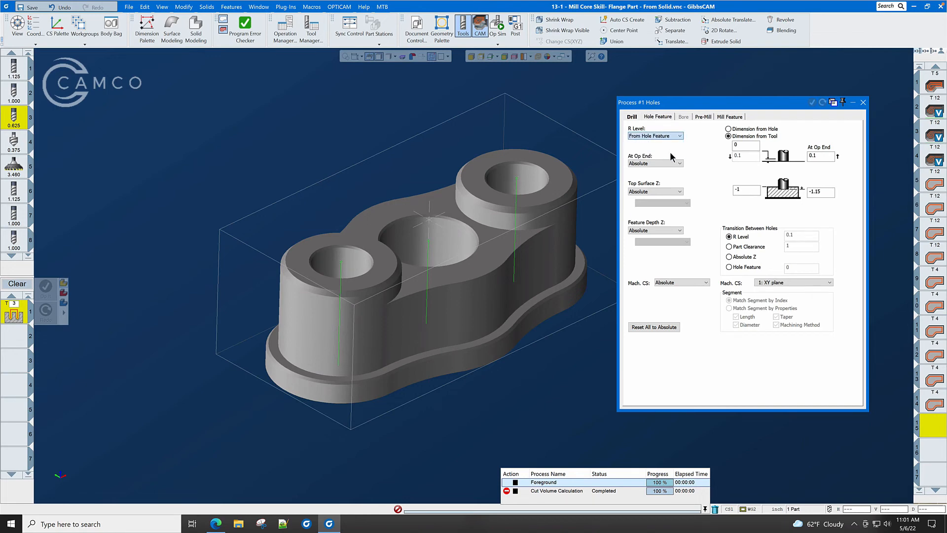
left_click(678, 163)
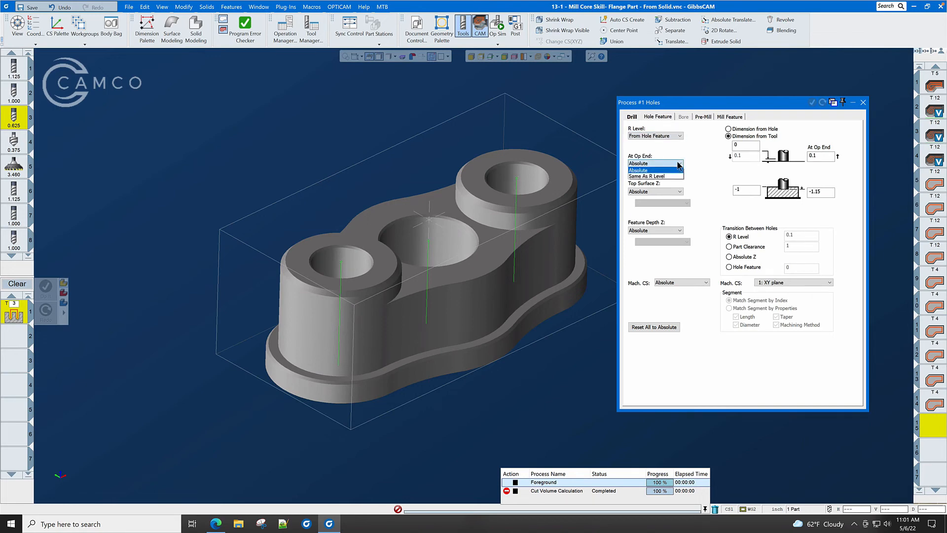
left_click(671, 176)
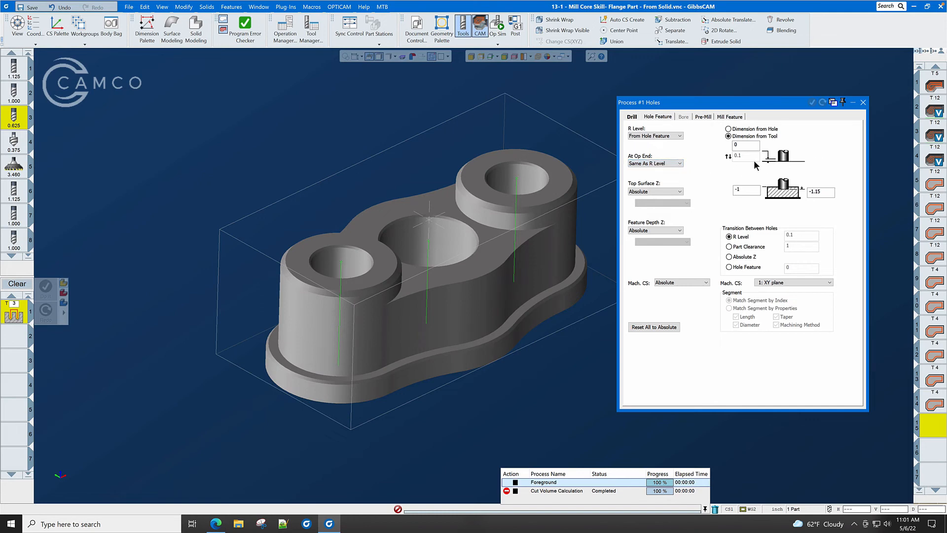
Step: Set Top Surface Z to Top of Hole, Feature Depth Z to Bottom of Hole and Mach. CS to From Hole Feature
left_click(680, 191)
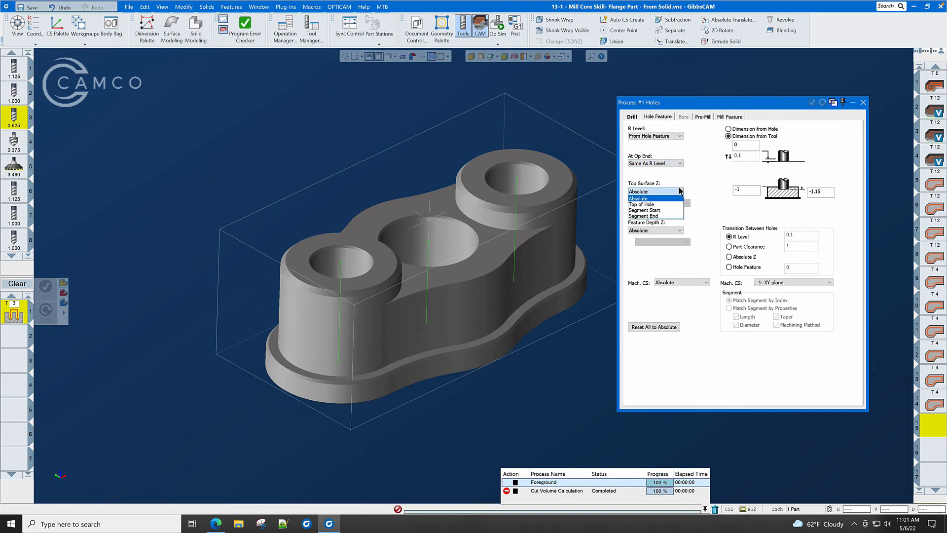
left_click(671, 204)
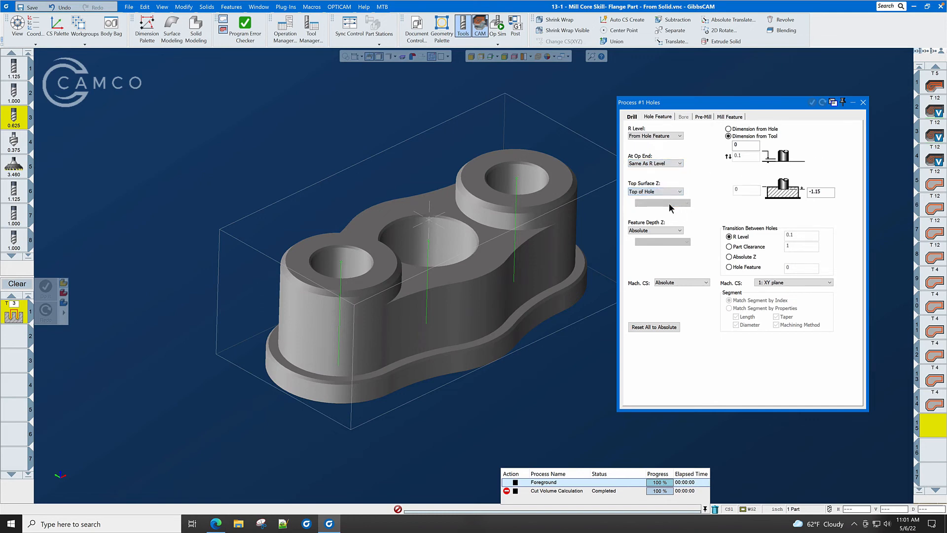
left_click(680, 231)
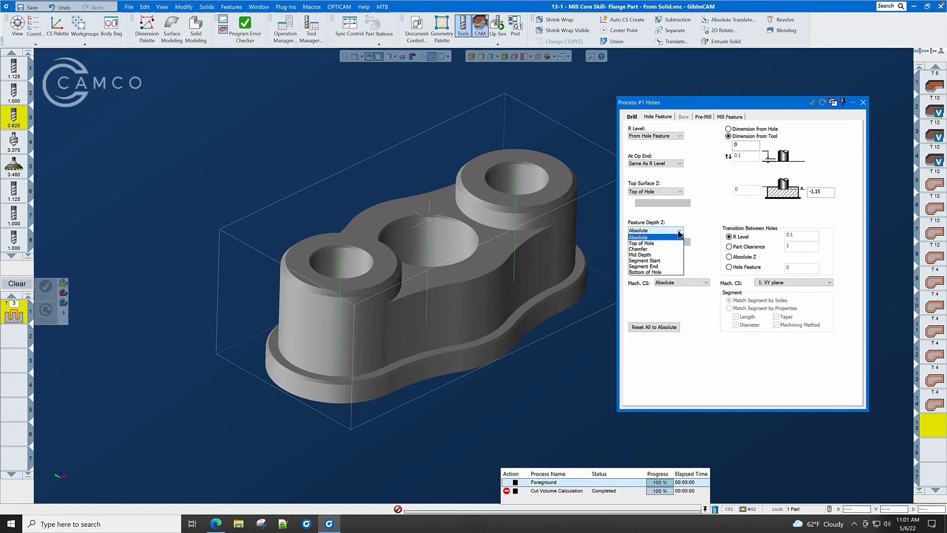
left_click(668, 272)
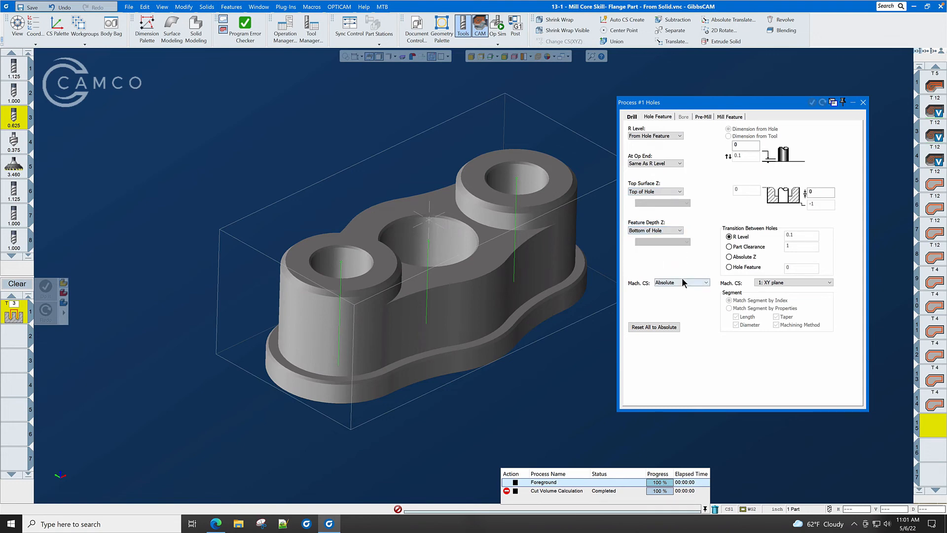
left_click(696, 282)
left_click(678, 293)
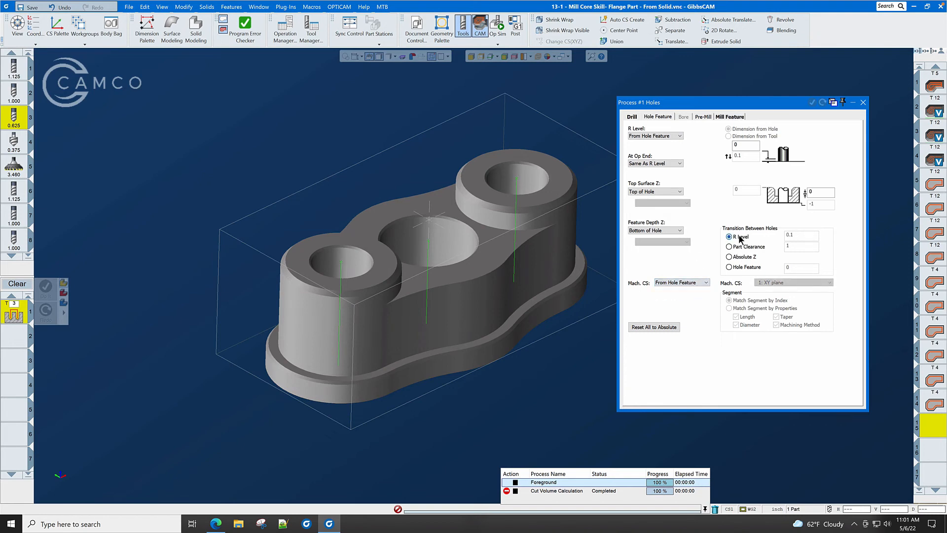
Step: Select the holes in both outer bosses, generate the drilling operation, and close the process
left_click(517, 183)
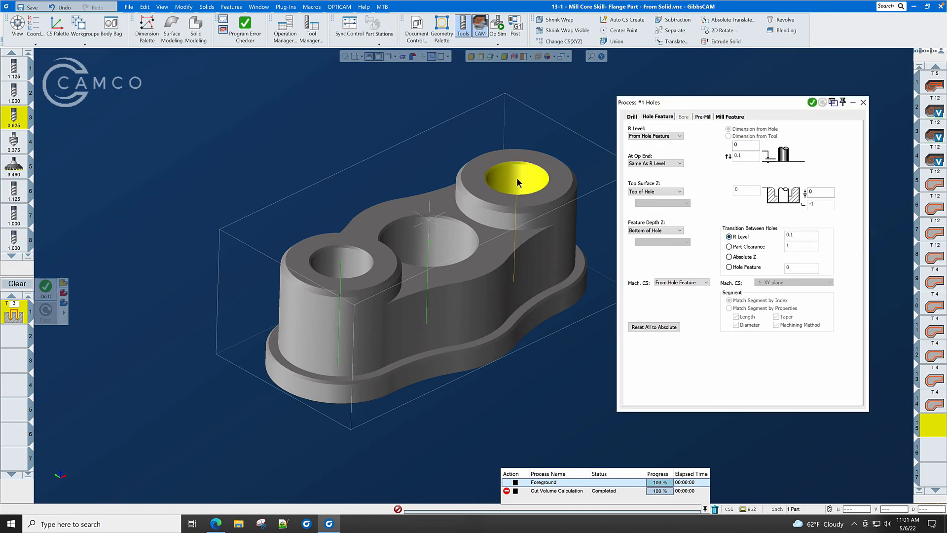
left_click(343, 267, "shift")
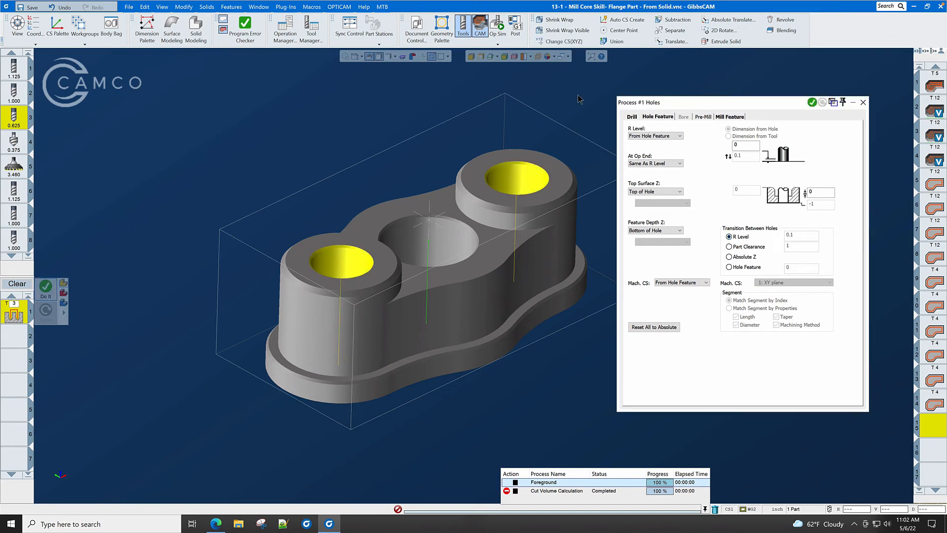
mouse_move(14, 118)
left_click(812, 102)
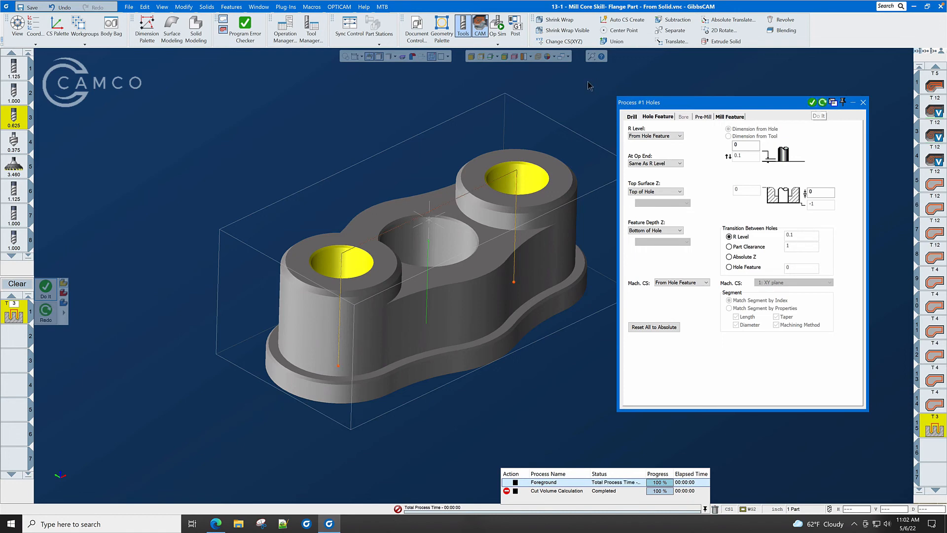
left_click(864, 102)
Step: Open the operation simulation, enable the Start At Operation stop and set it to 15
left_click(497, 24)
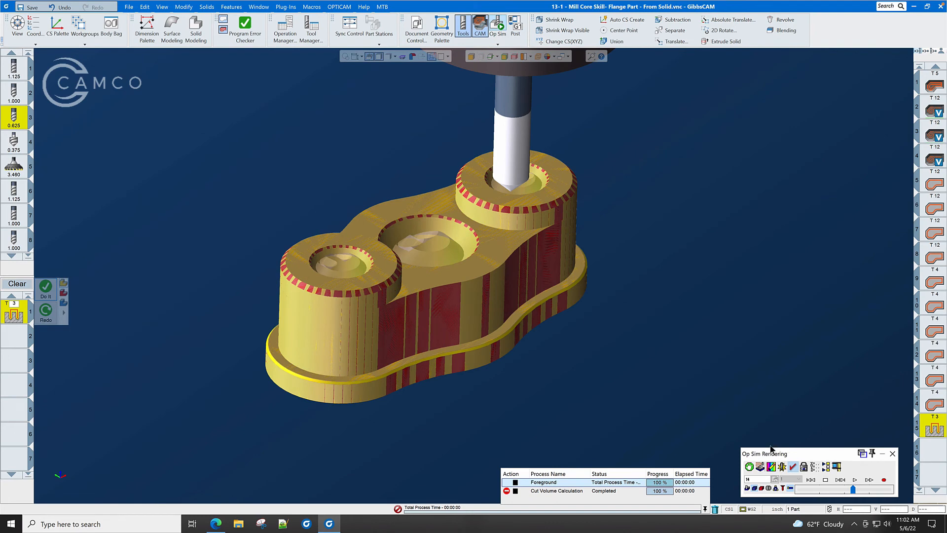
left_click(749, 468)
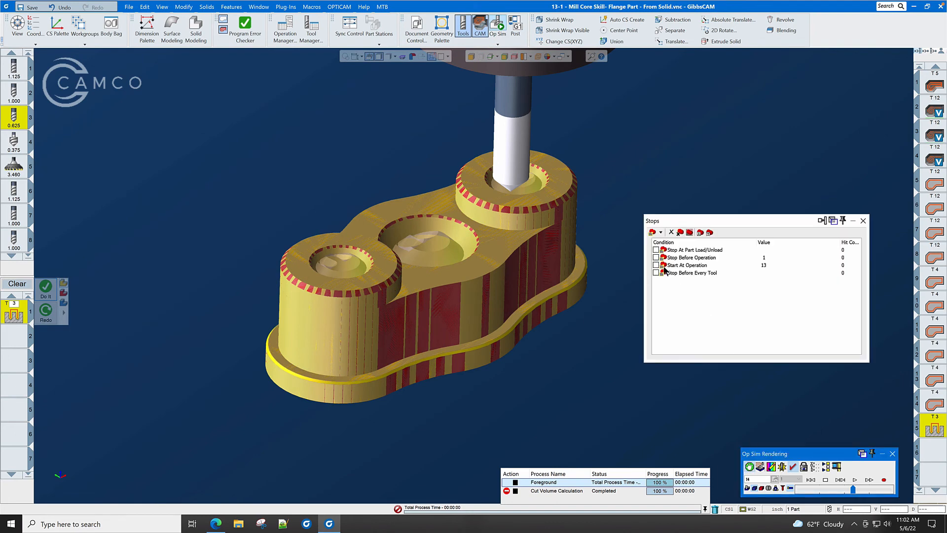
left_click(657, 266)
left_click(768, 265)
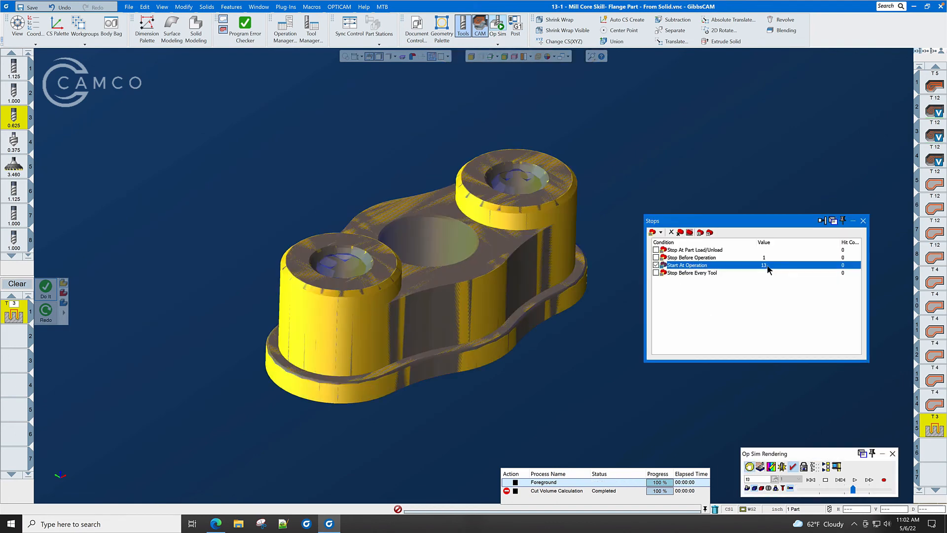
double_click(767, 266)
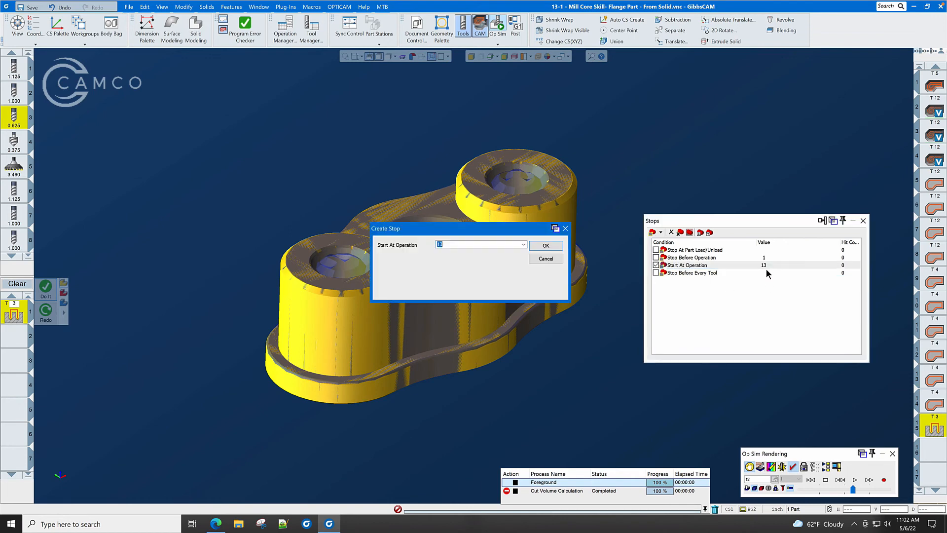
left_click(523, 245)
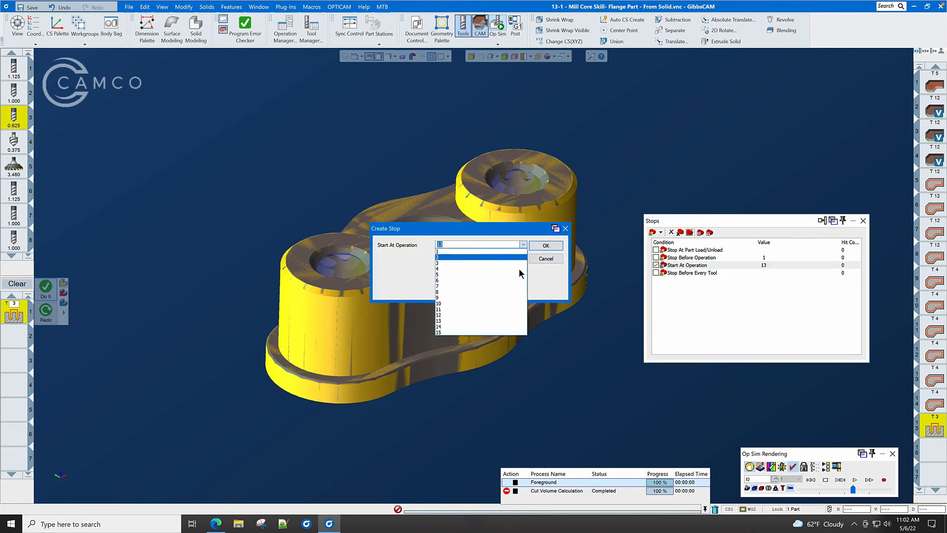
left_click(516, 332)
left_click(545, 246)
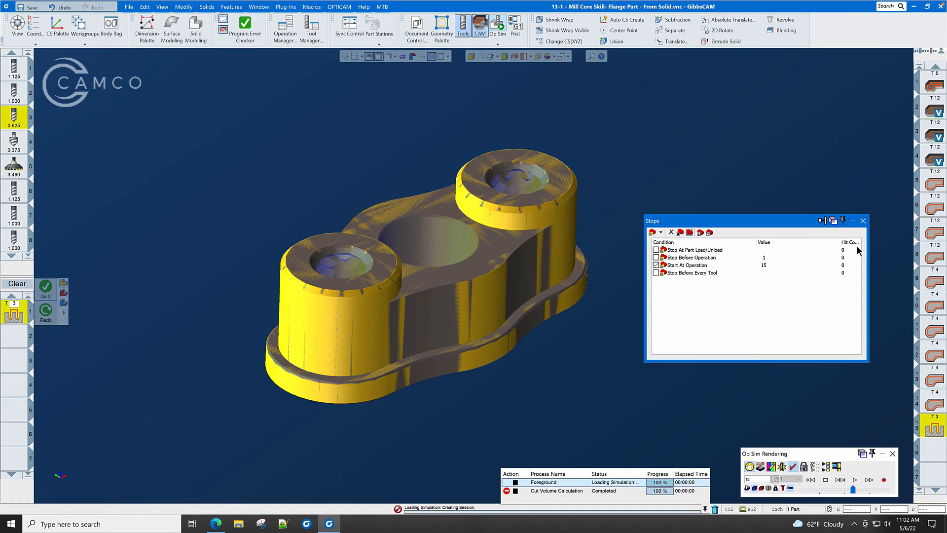
left_click(863, 221)
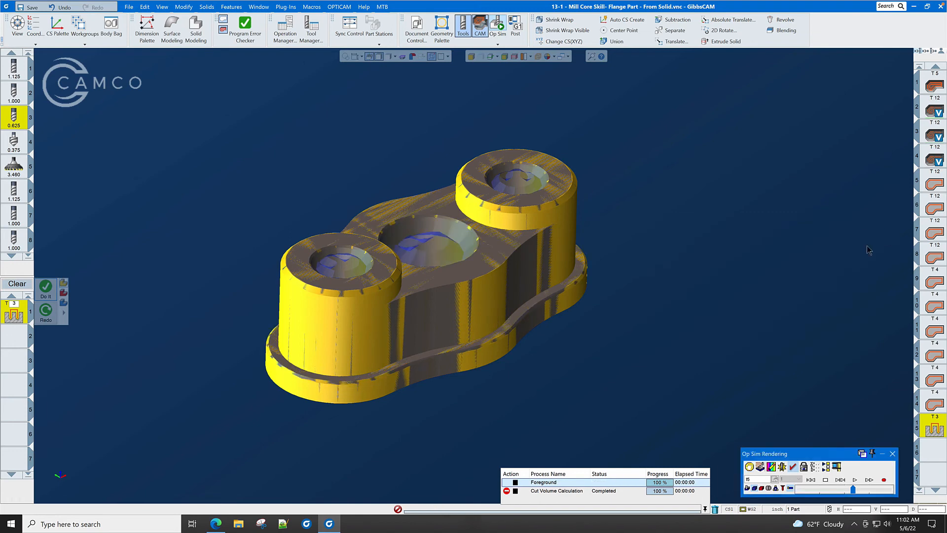
Step: Simulate the drilling of both outer boss holes feature by feature, and close the simulation
left_click(839, 479)
left_click(842, 482)
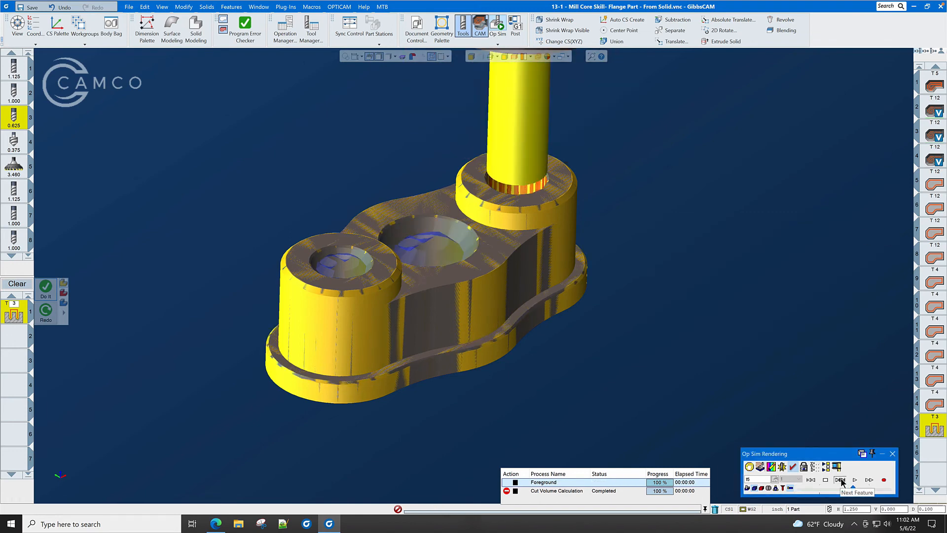
left_click(842, 481)
left_click(841, 481)
left_click(842, 481)
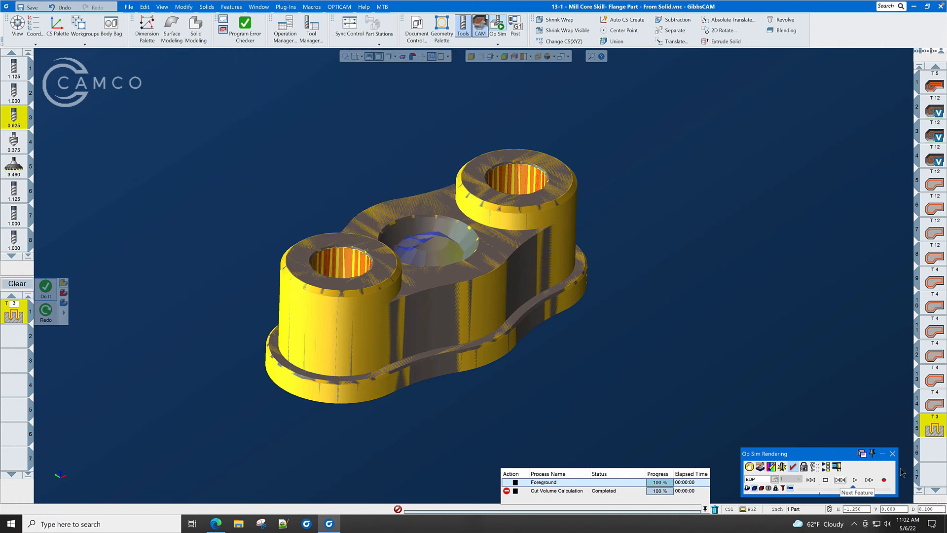
left_click(893, 454)
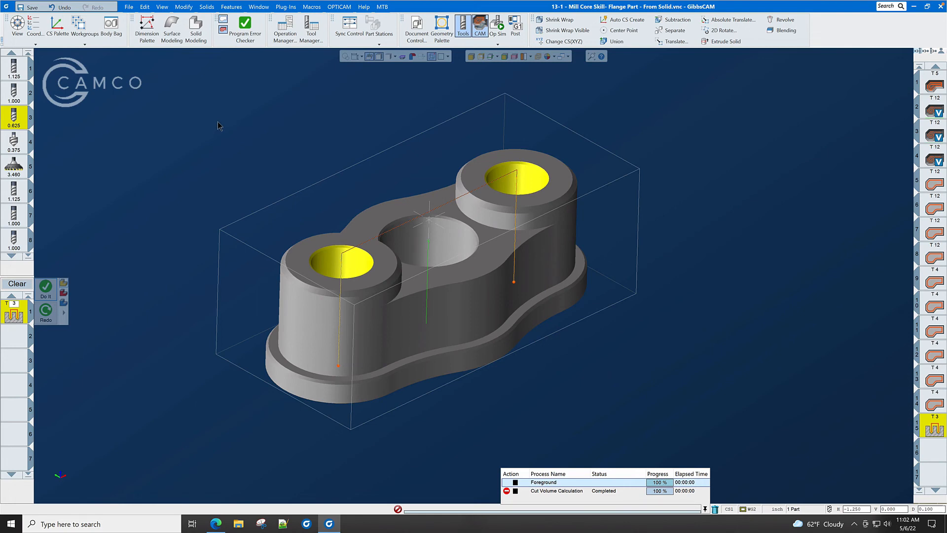
Step: Switch the holes process to the 1 inch insert drill and generate a drilling operation for the large center hole
mouse_move(16, 96)
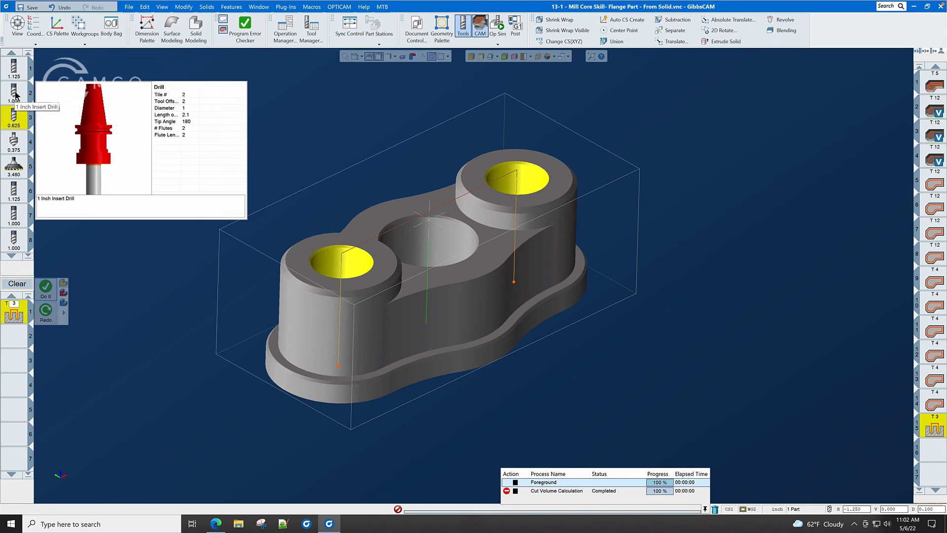
left_click_drag(15, 96, 16, 310)
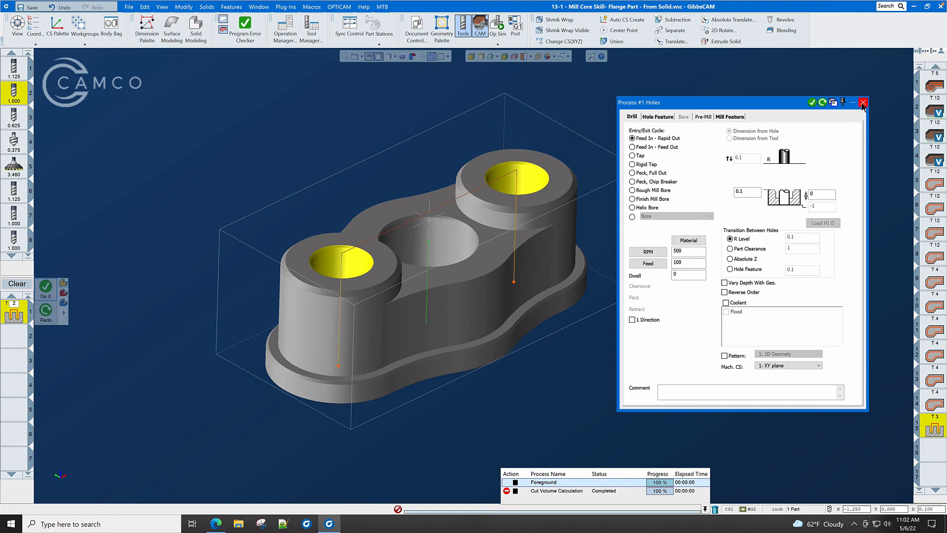
left_click(658, 117)
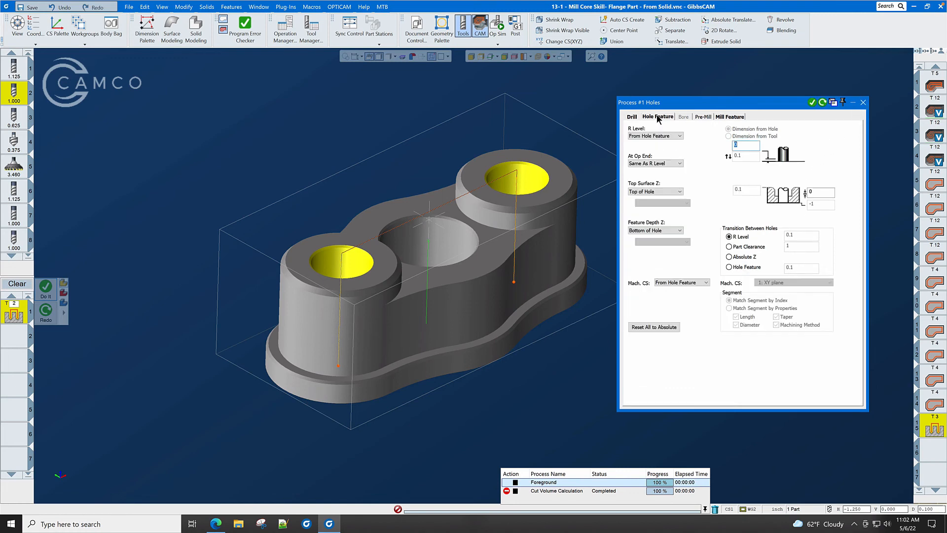
left_click(863, 103)
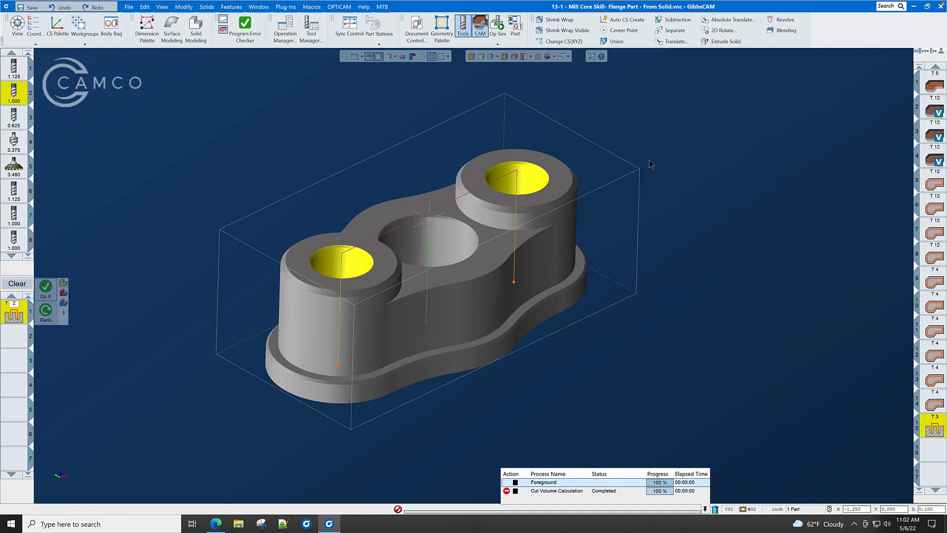
left_click(428, 246)
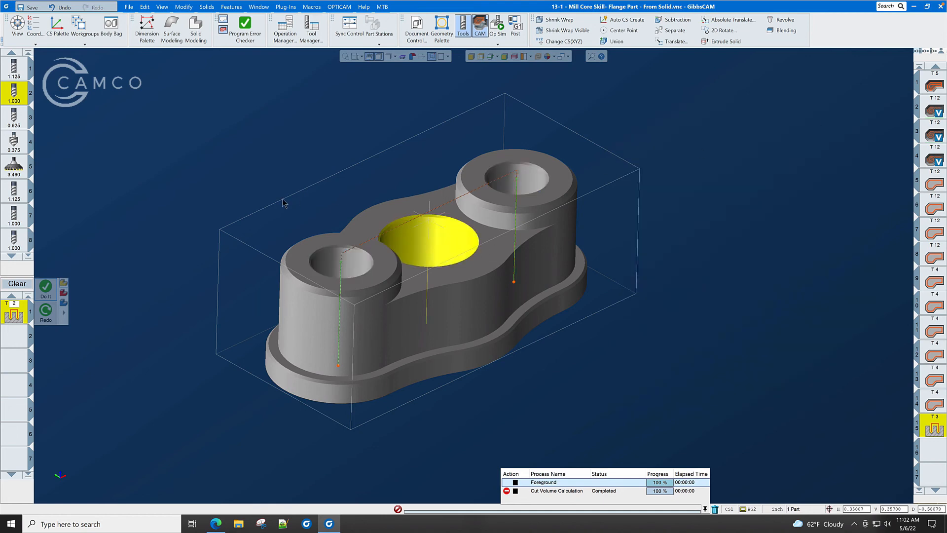
left_click(45, 288)
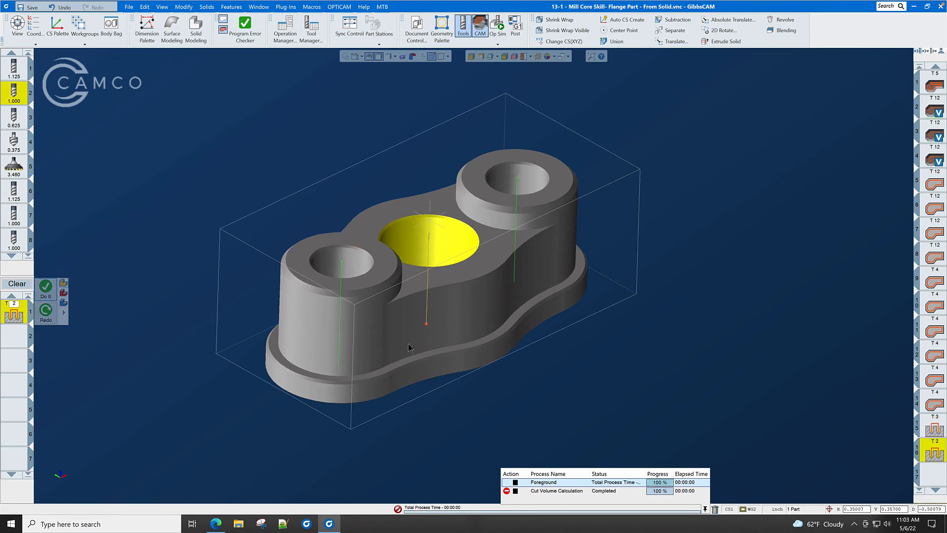
Step: Rerun the operation simulation at a slower speed to check the drilling of all three holes, and close it
middle_click_drag(409, 344, 473, 379)
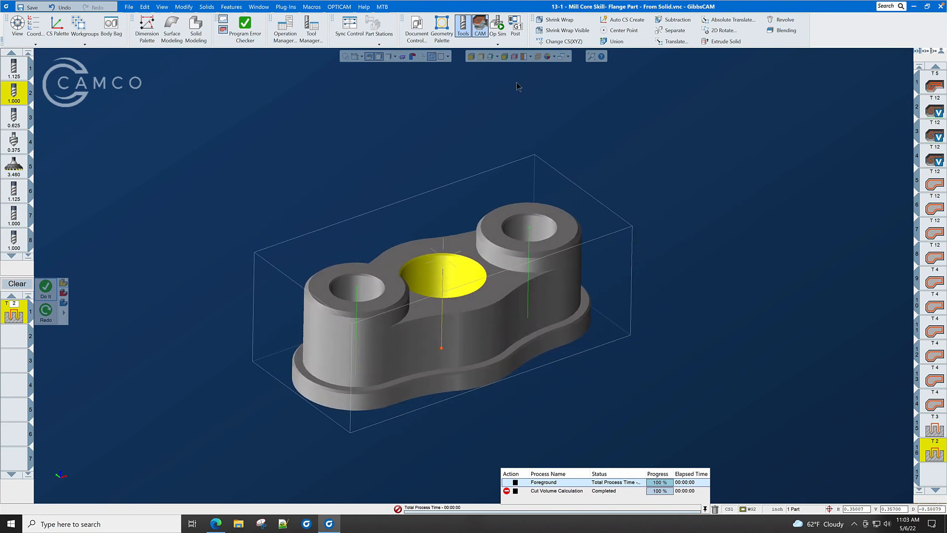
left_click(497, 28)
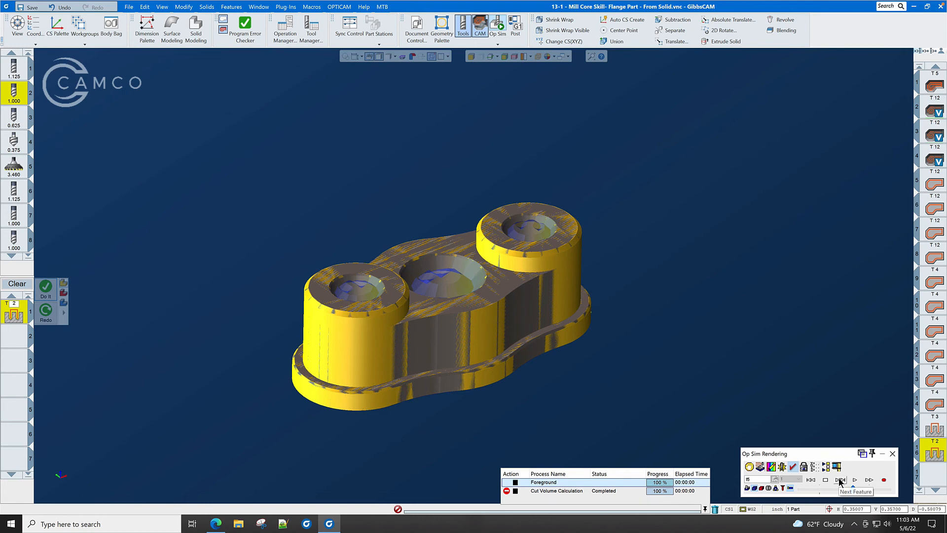
left_click(811, 480)
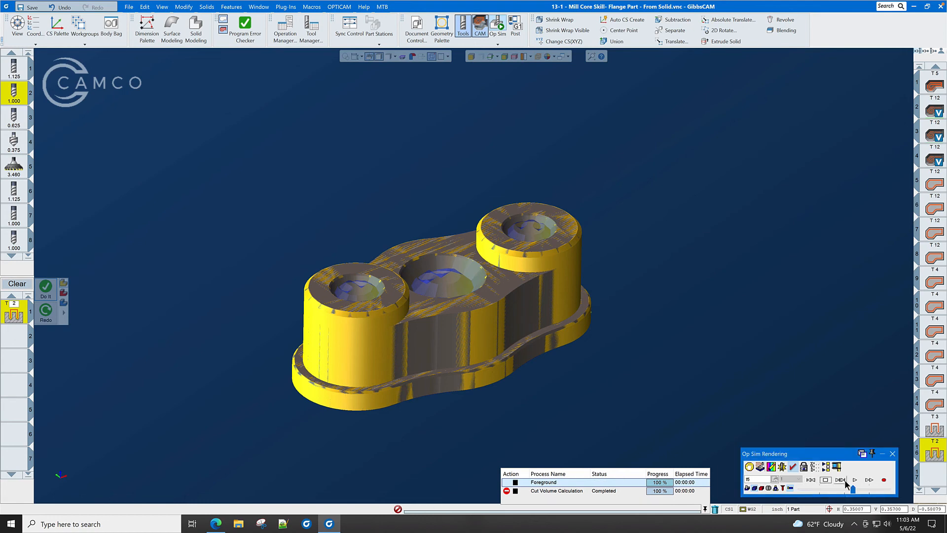
left_click_drag(853, 490, 826, 491)
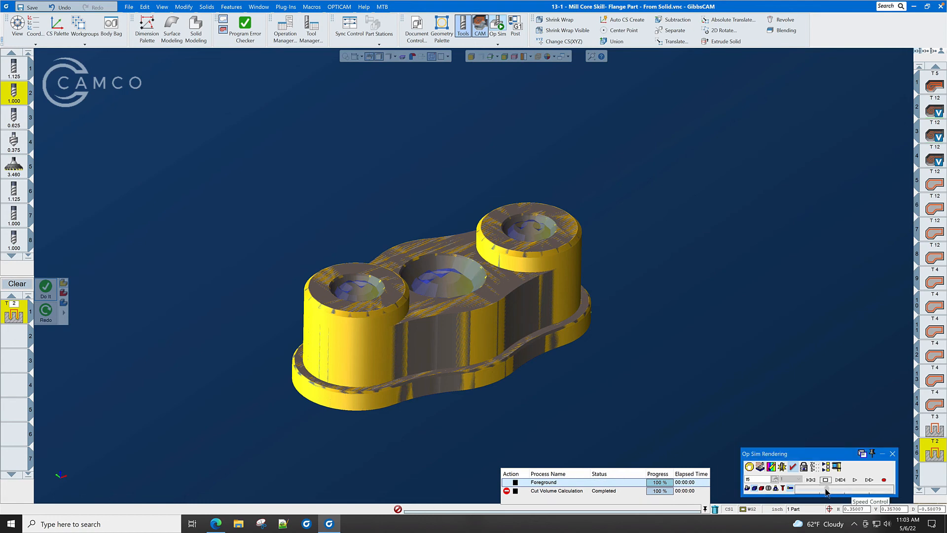
left_click(855, 480)
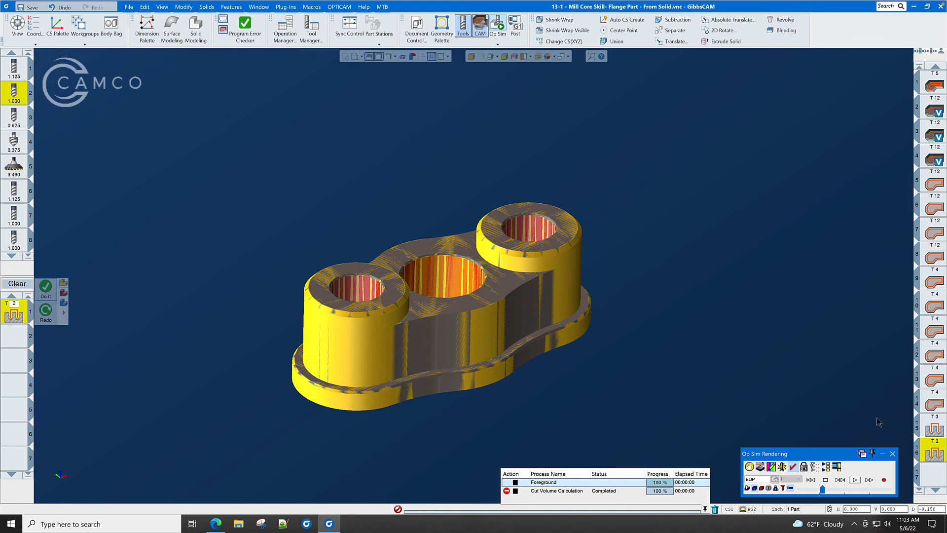
left_click(893, 454)
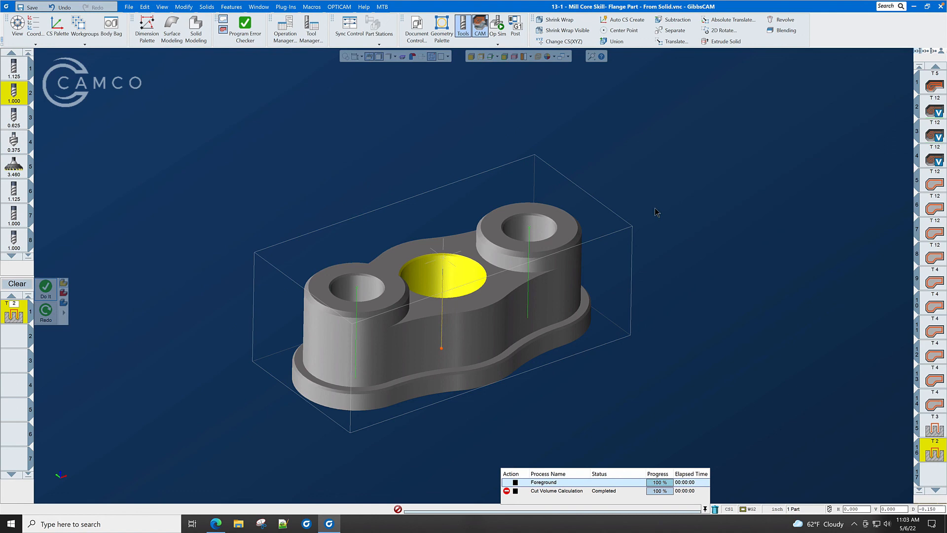
Step: Analyze the simulated cut part for Undercuts on part body, Remaining Material and Remaining Material Change, and close the simulation
left_click(497, 25)
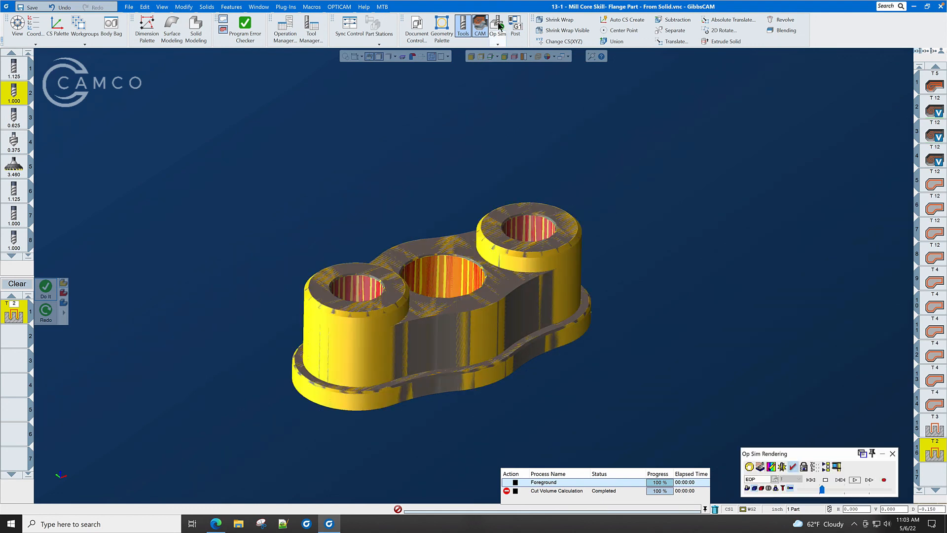
left_click(838, 466)
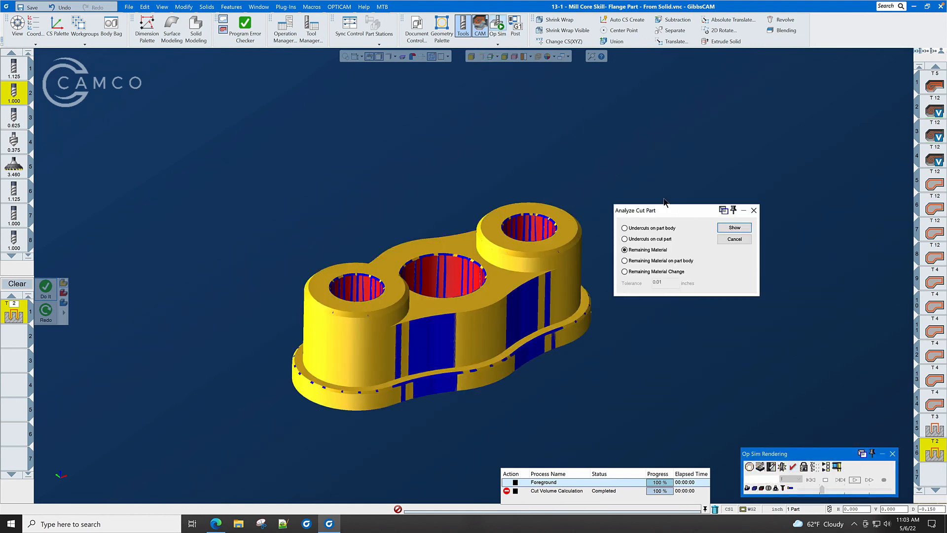
left_click(656, 229)
left_click(734, 228)
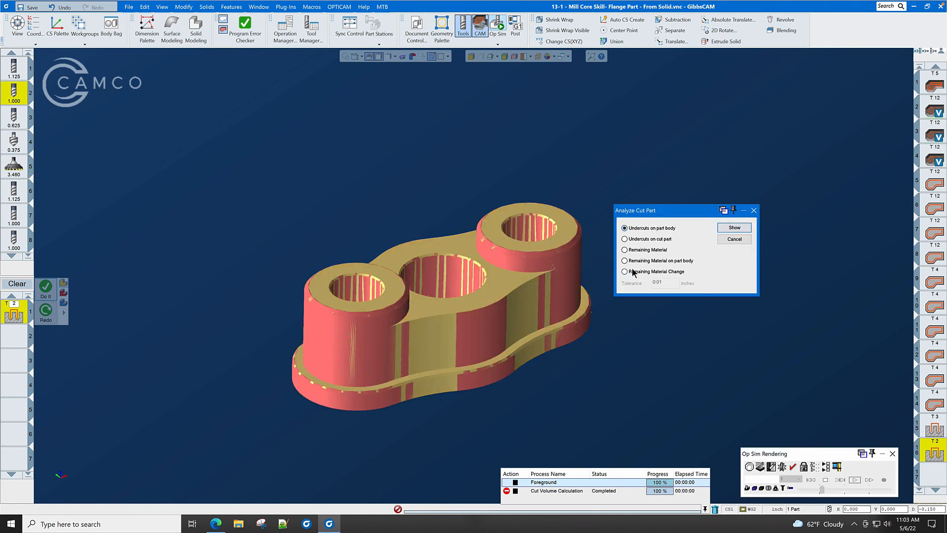
left_click(625, 249)
left_click(738, 228)
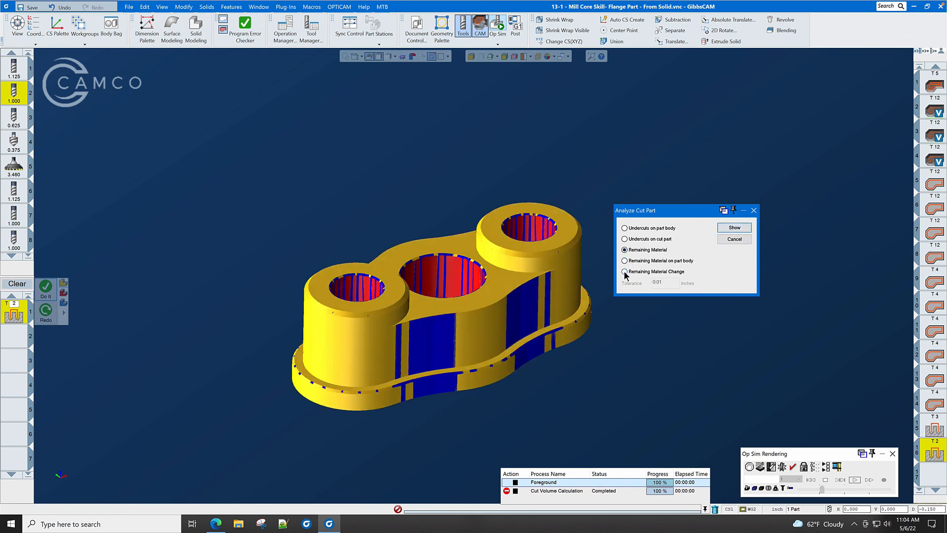
left_click(625, 271)
left_click(735, 227)
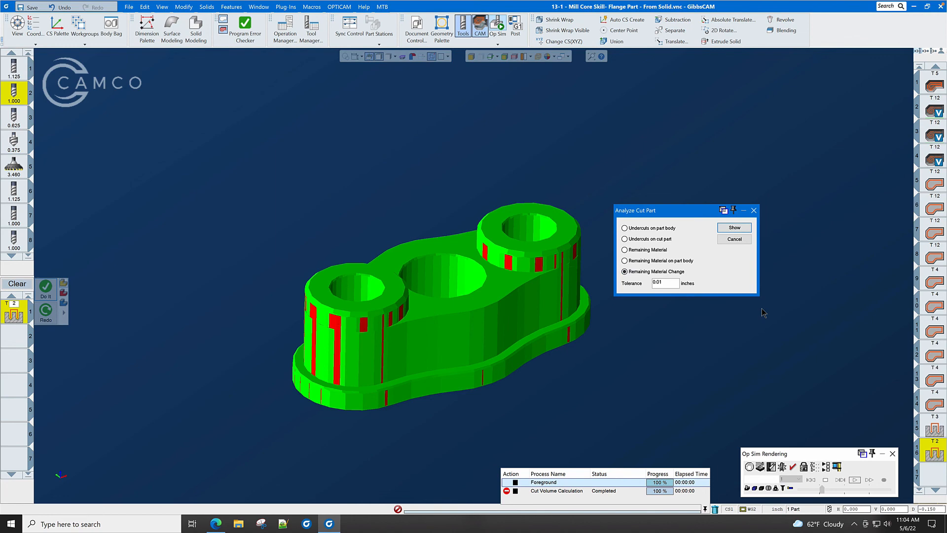
left_click(754, 211)
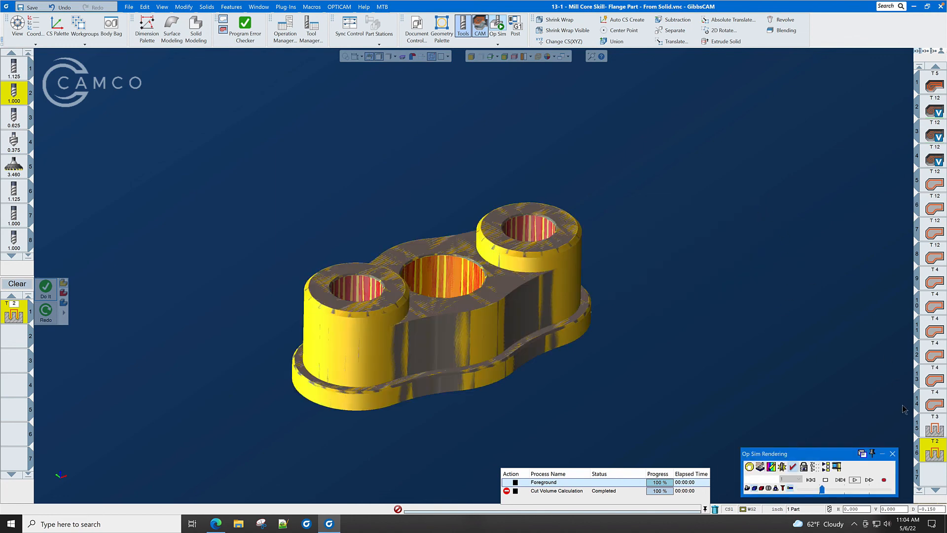
left_click(892, 454)
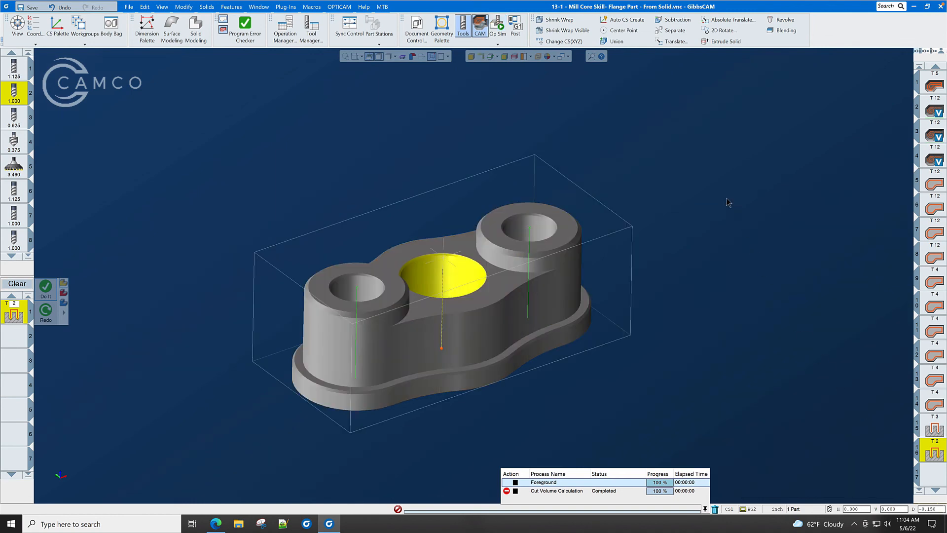